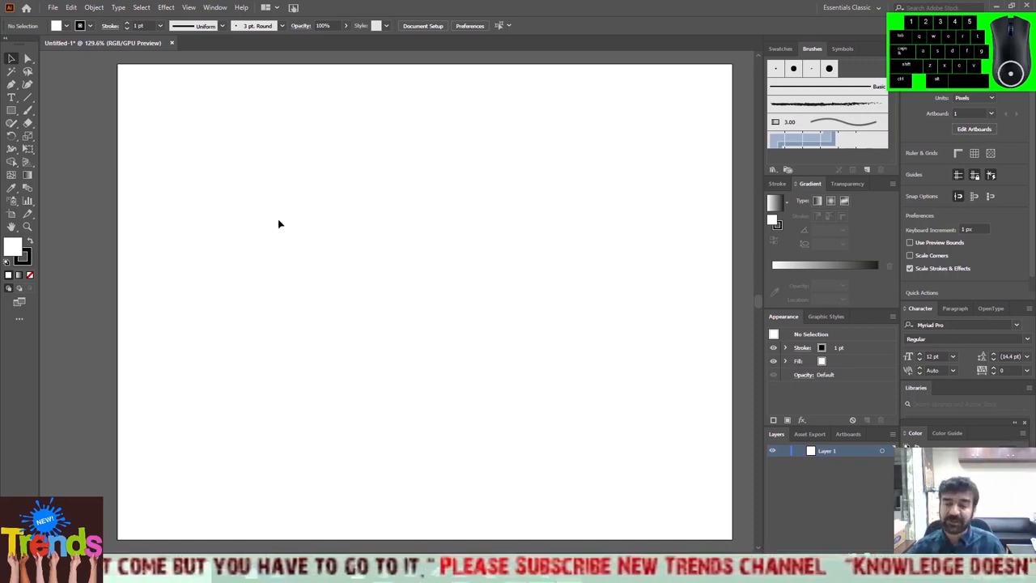
Draw a Pen tool path with a vertical straight segment about 127 px long, continuing into a curve that ends about 75 px lower with horizontal handles.
click(11, 84)
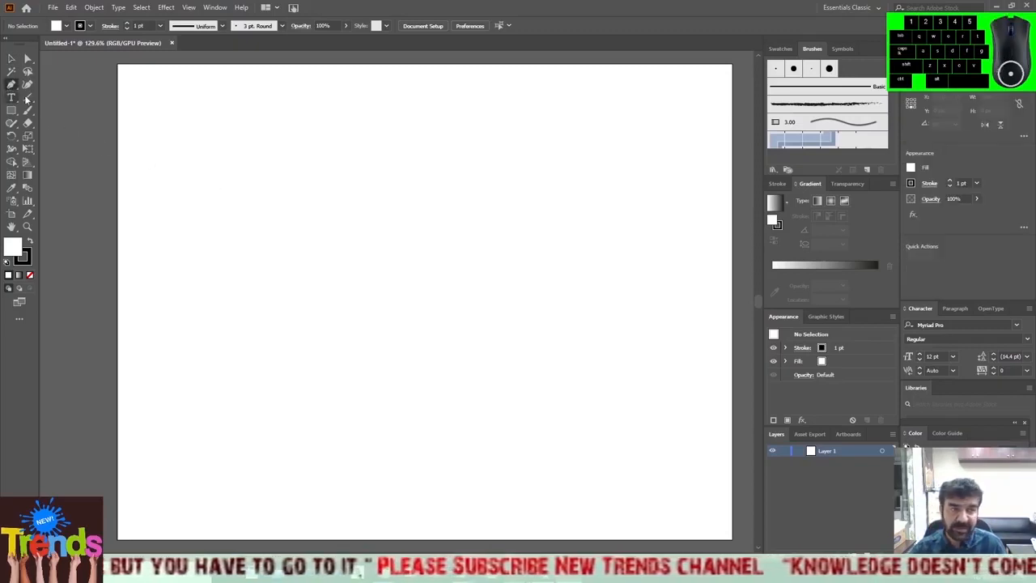
click(394, 170)
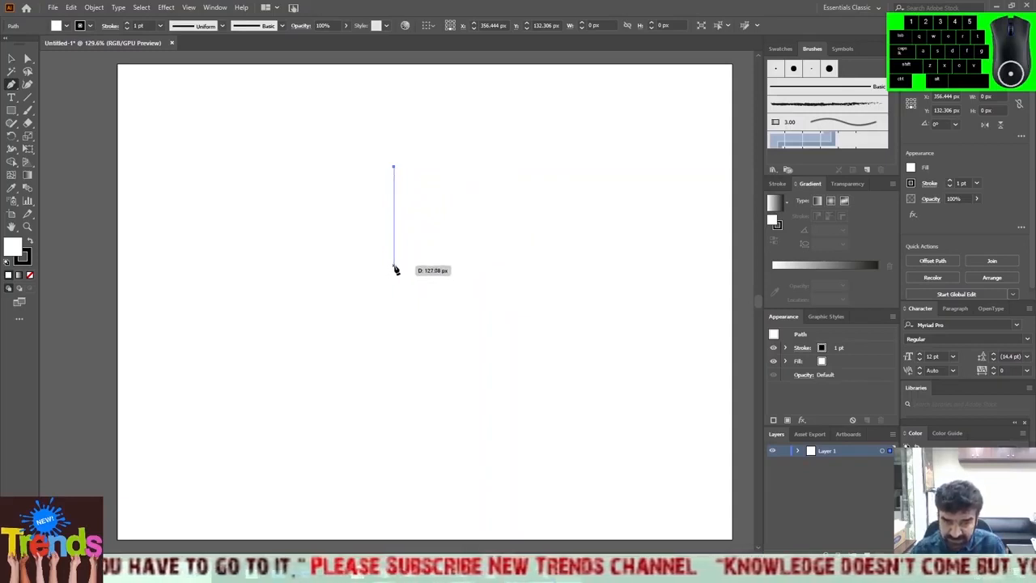
click(394, 268)
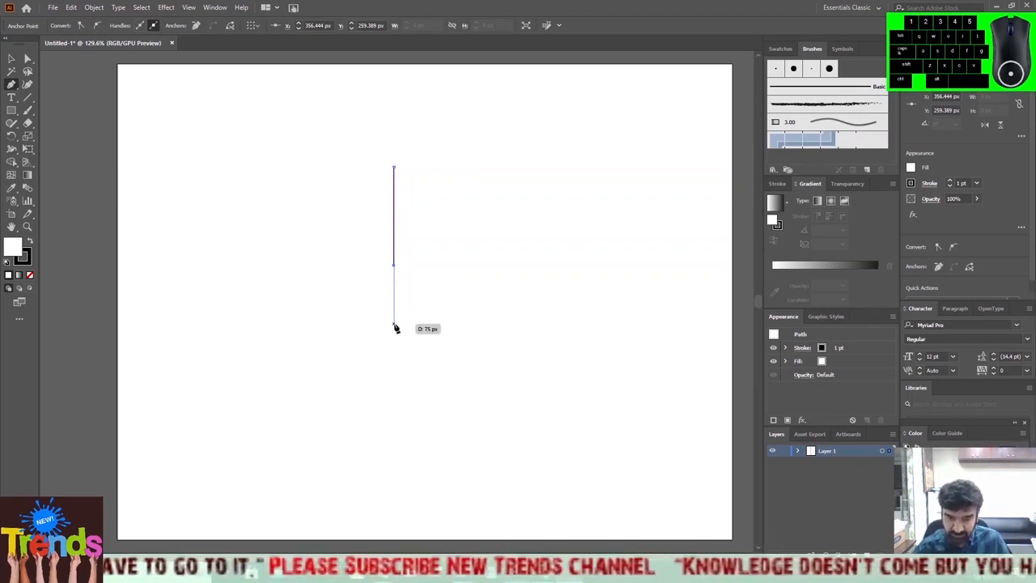
click(394, 324)
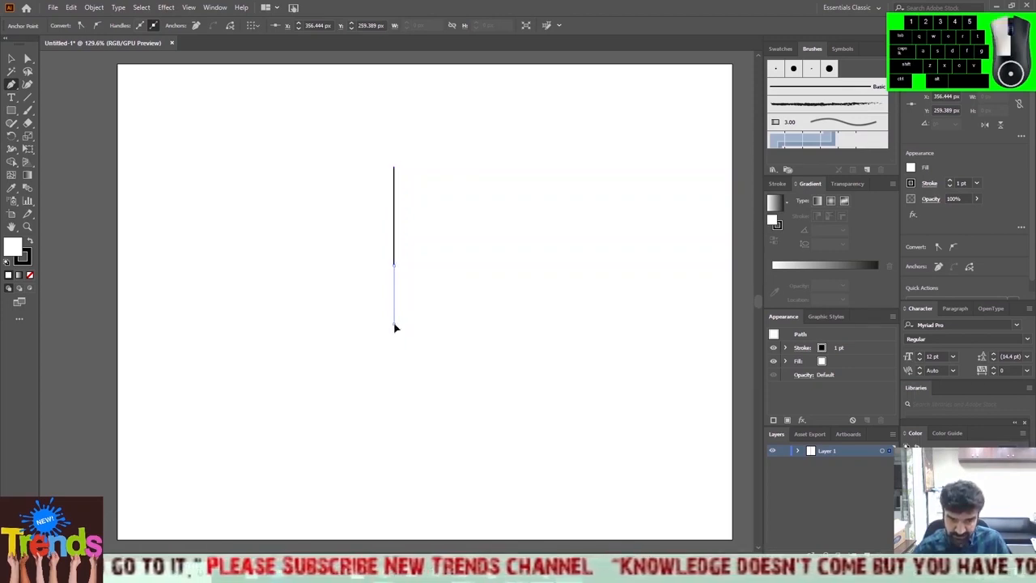
drag(394, 327, 490, 325)
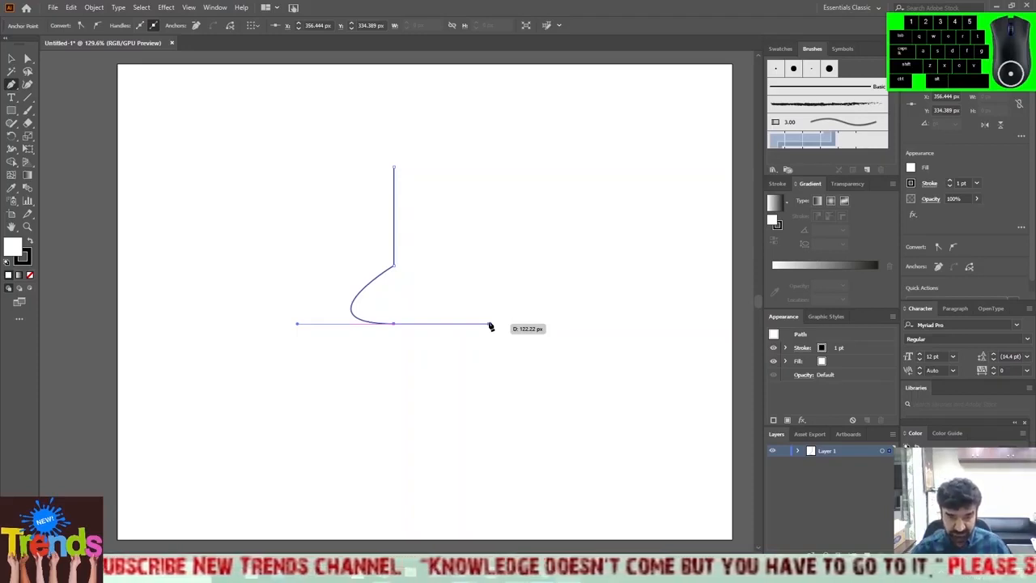
drag(489, 325, 489, 323)
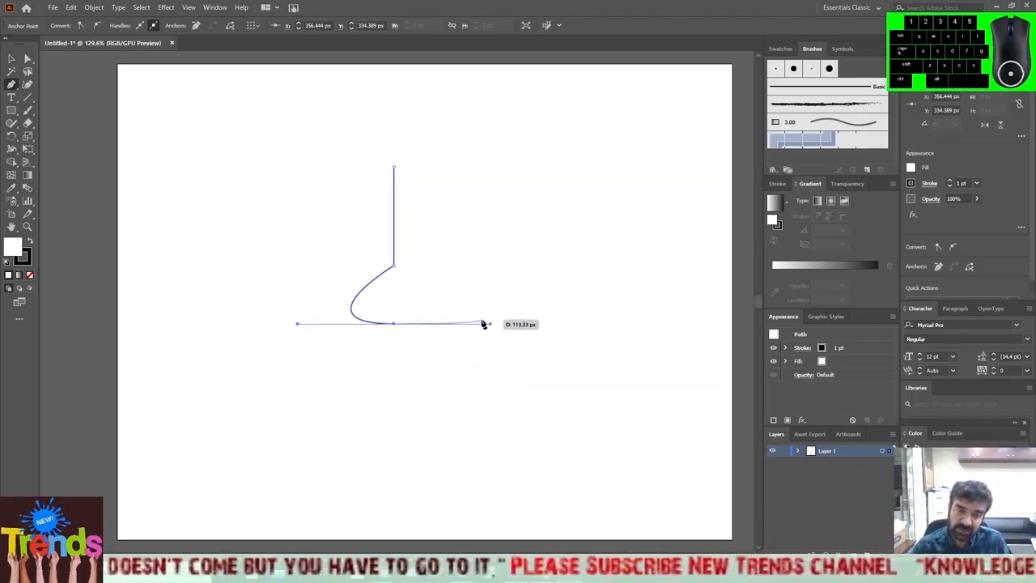
Remove the outgoing handle from the curve's last anchor and end the path there as an open path.
click(394, 324)
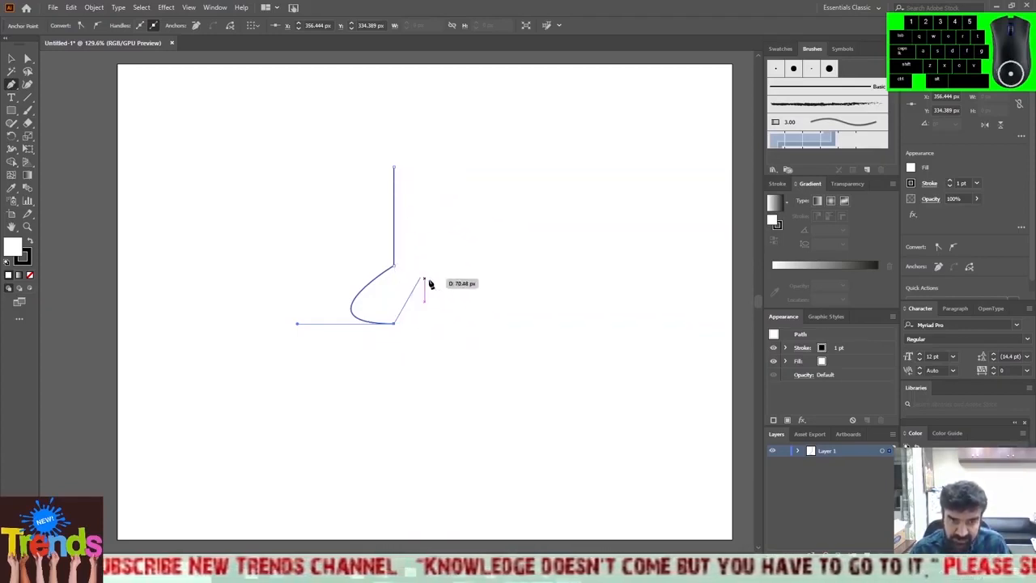
drag(430, 283, 474, 307)
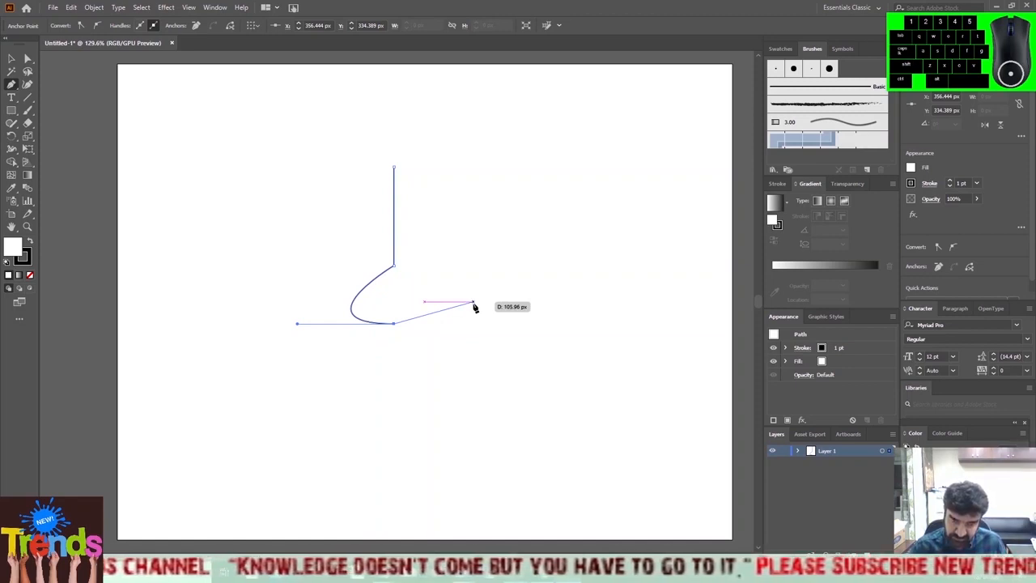
key(Escape)
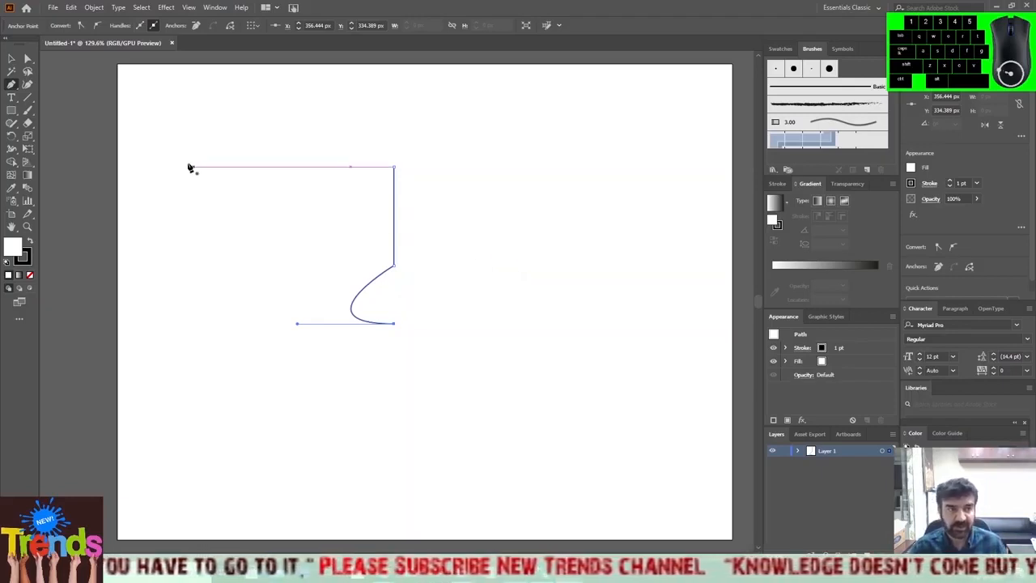
Reposition the whole open path sideways on the artboard and delete it.
click(11, 59)
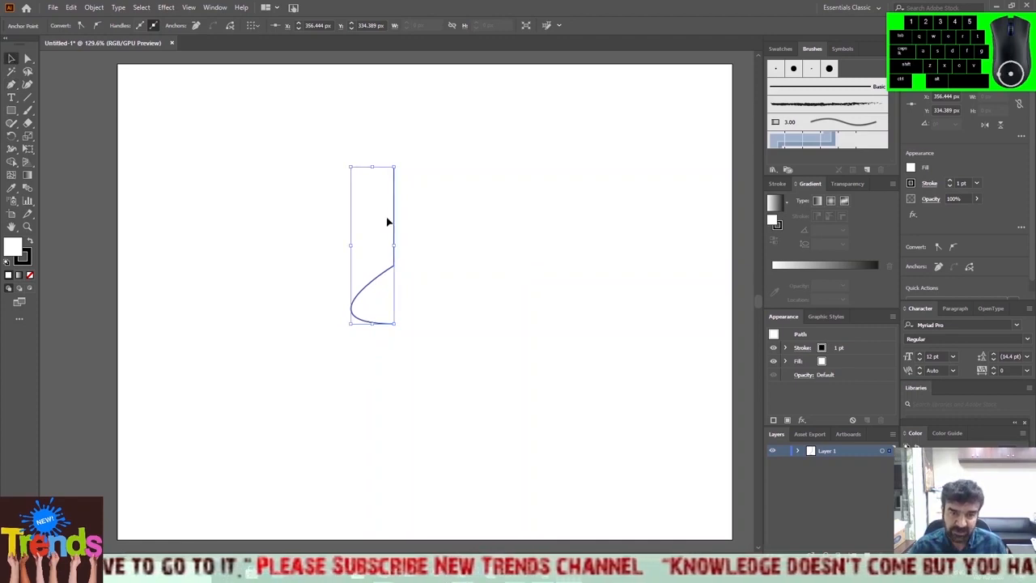
click(337, 213)
click(394, 280)
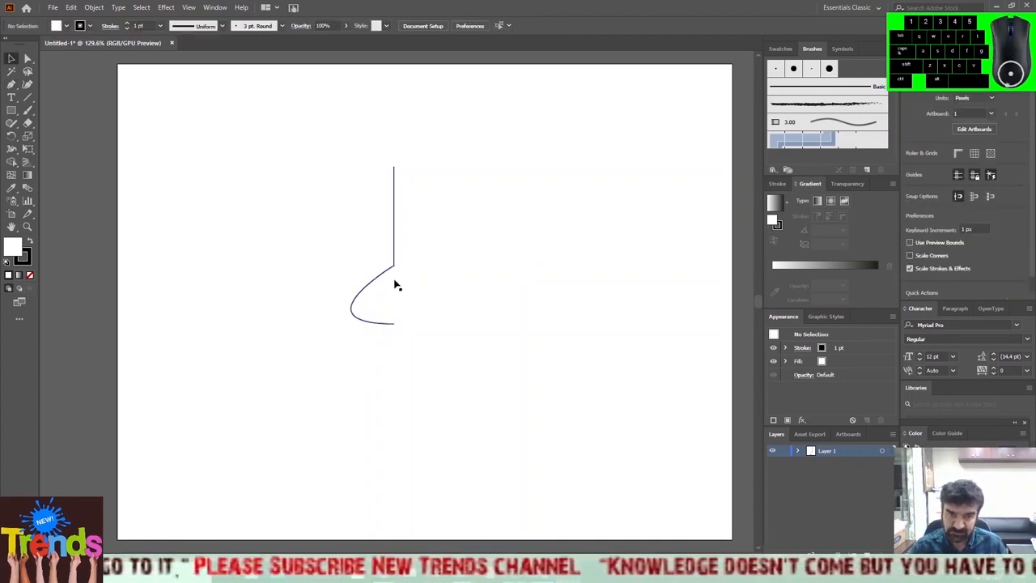
drag(312, 152, 463, 400)
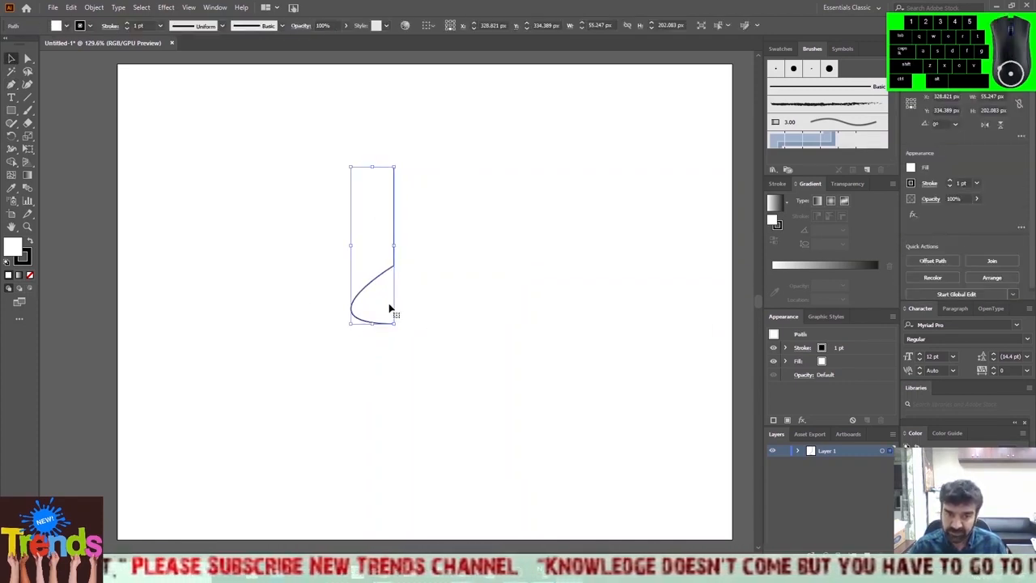
drag(388, 308, 465, 312)
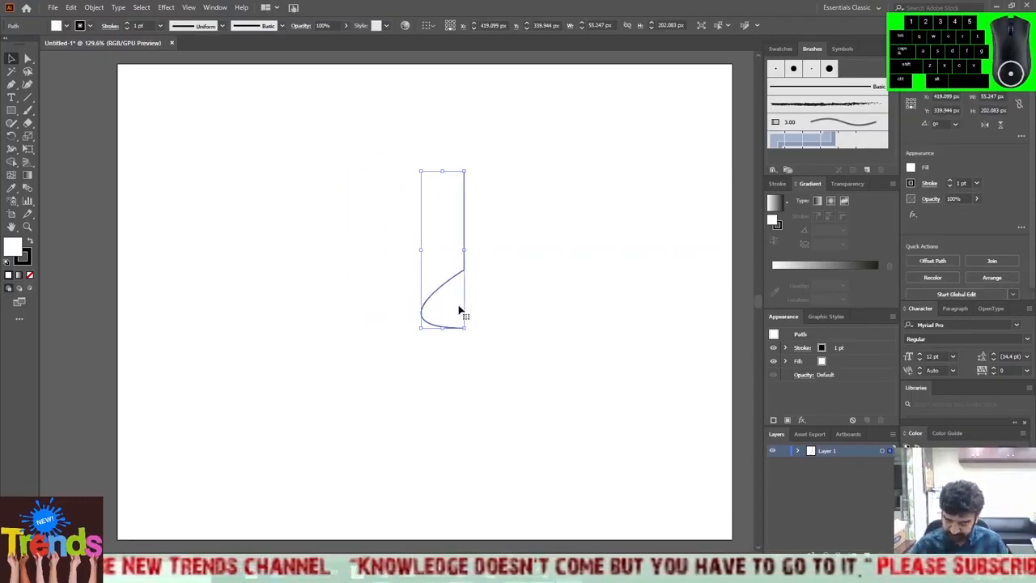
drag(454, 296, 327, 325)
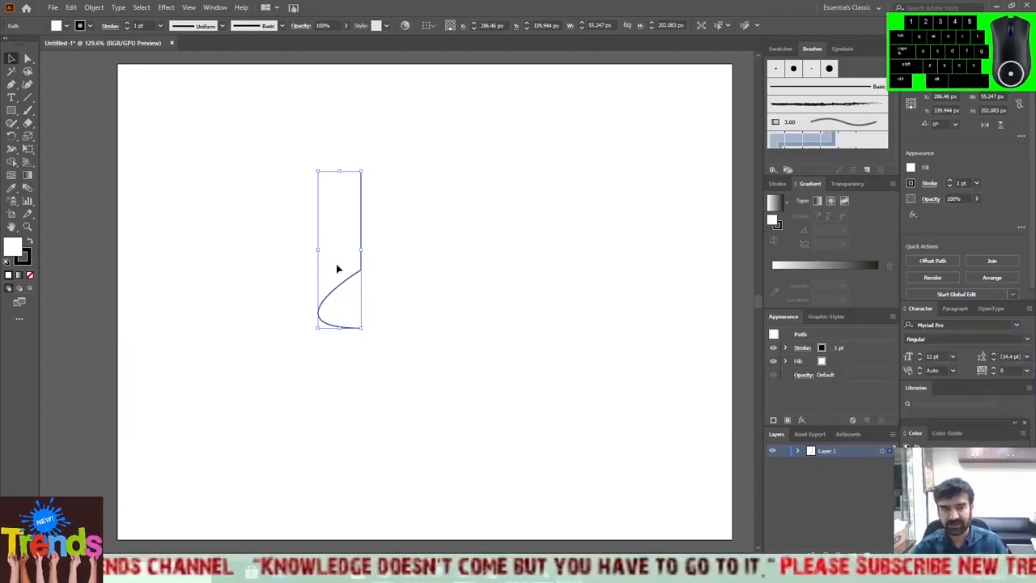
key(Delete)
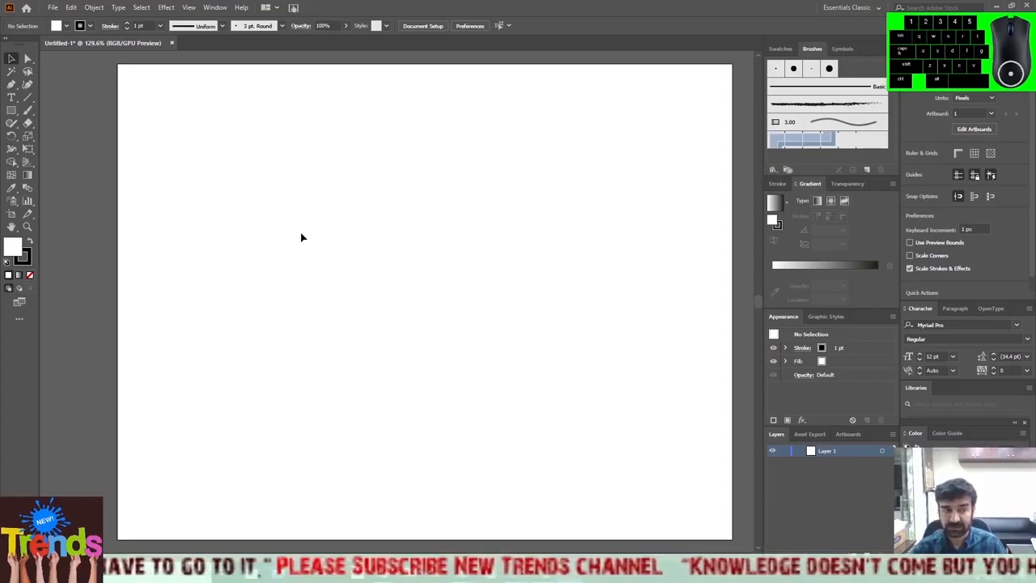
Draw a closed rectangle of straight horizontal and vertical Pen tool segments, about 176 px wide and 152 px high, in the artboard's upper middle.
click(12, 84)
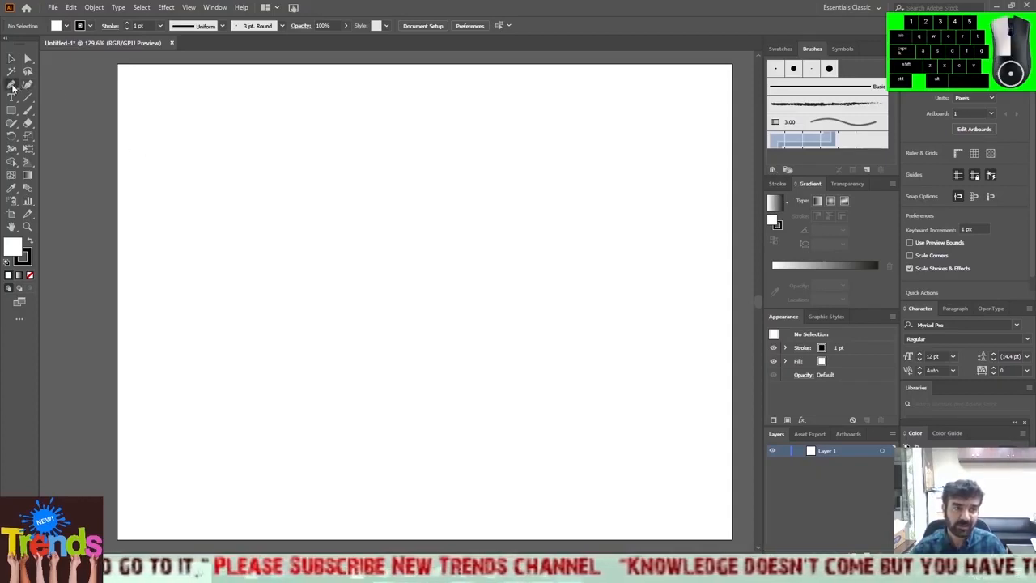
click(370, 171)
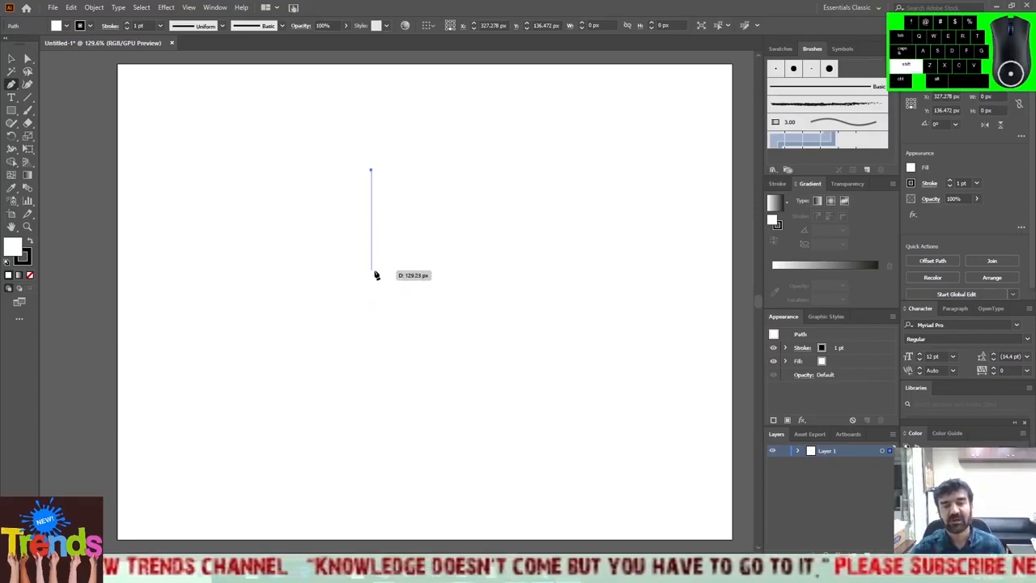
click(371, 271)
click(508, 269)
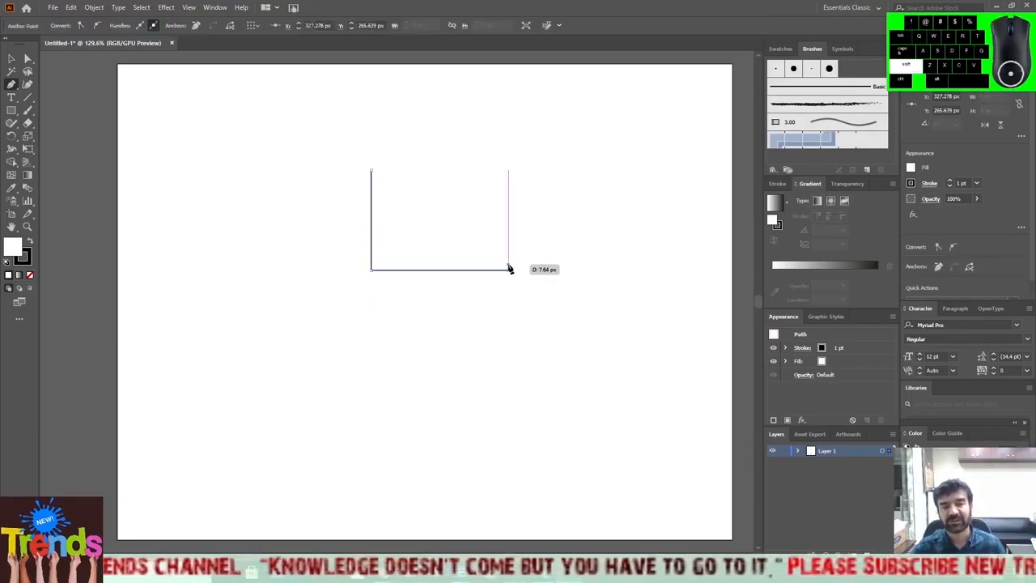
click(508, 152)
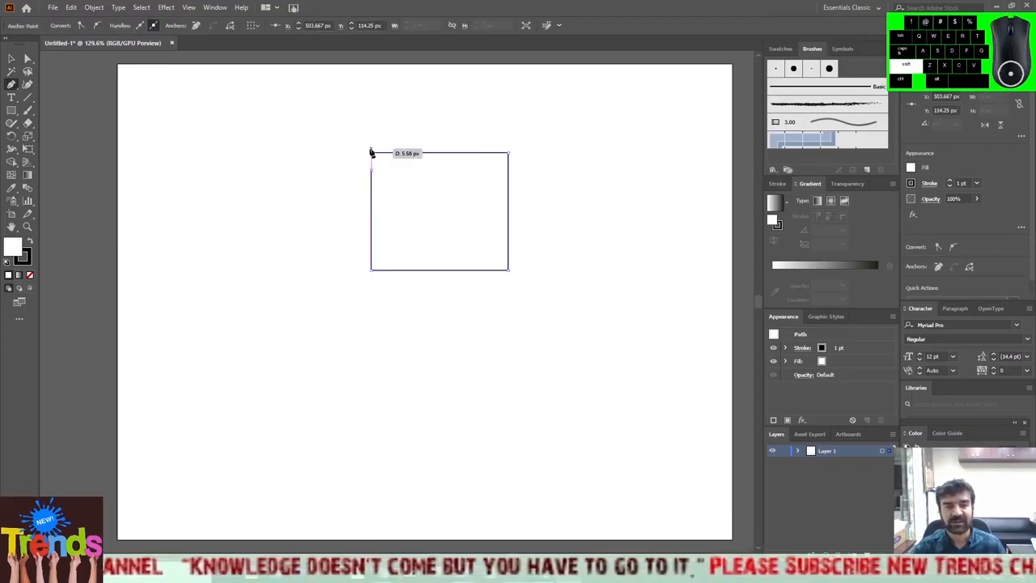
click(371, 153)
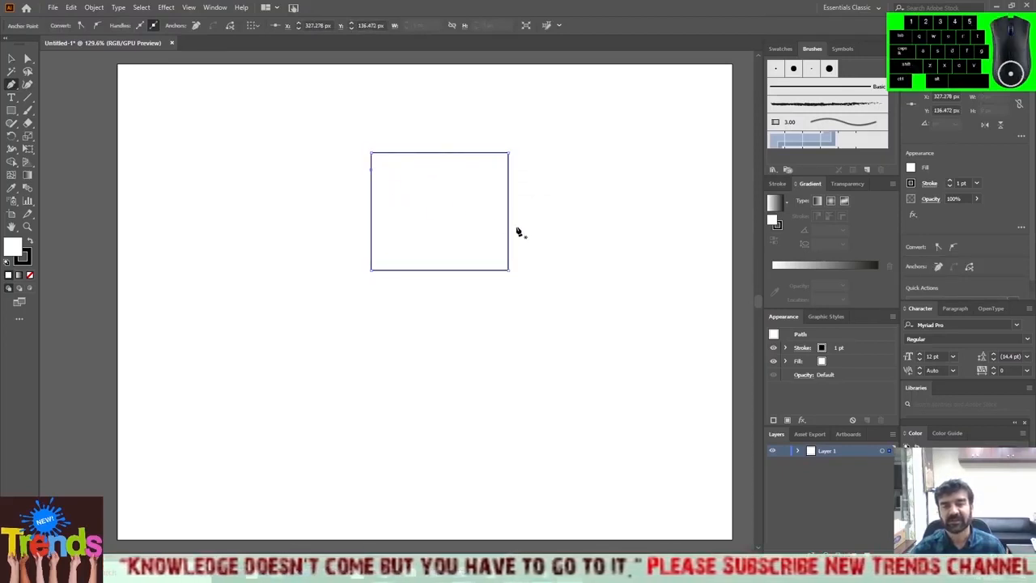
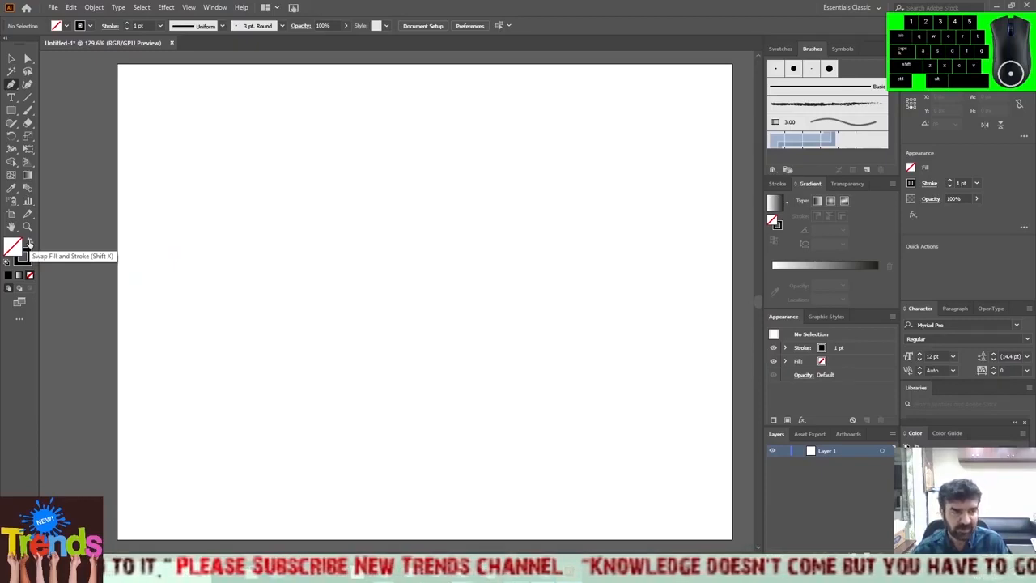
Swap the default fill and stroke so new paths get a black fill and no stroke.
click(30, 242)
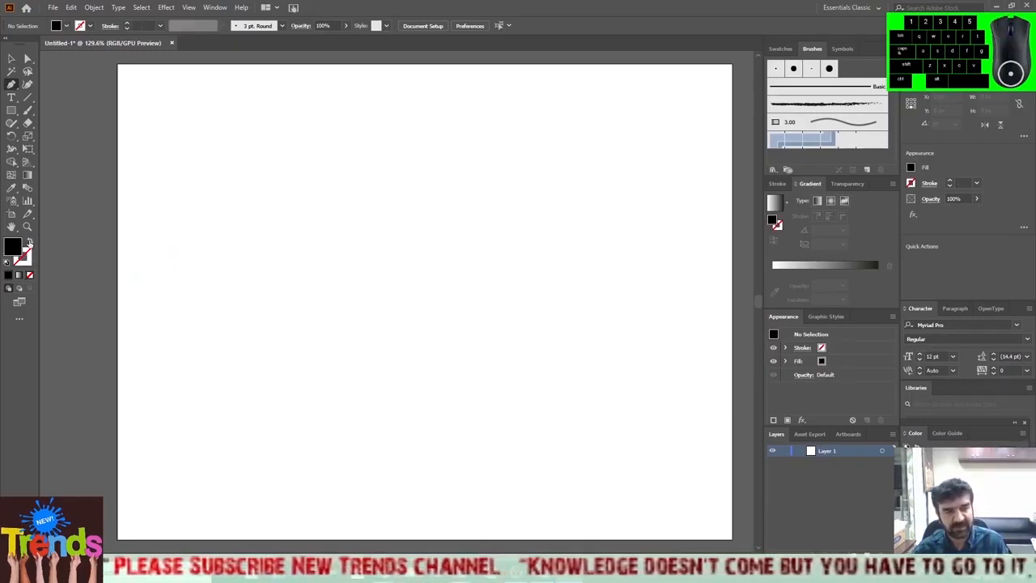
click(30, 242)
click(29, 242)
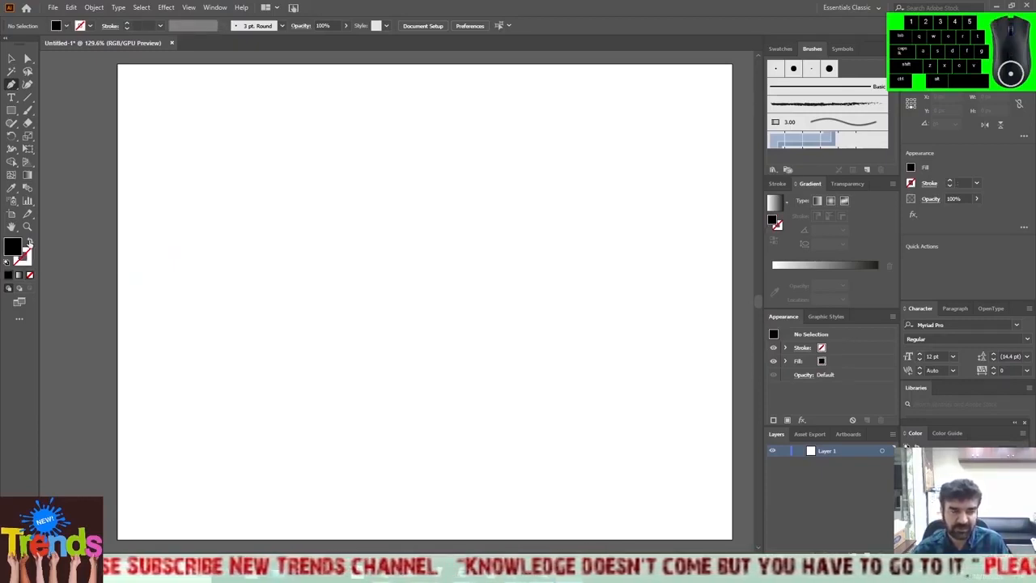
click(29, 243)
click(29, 243)
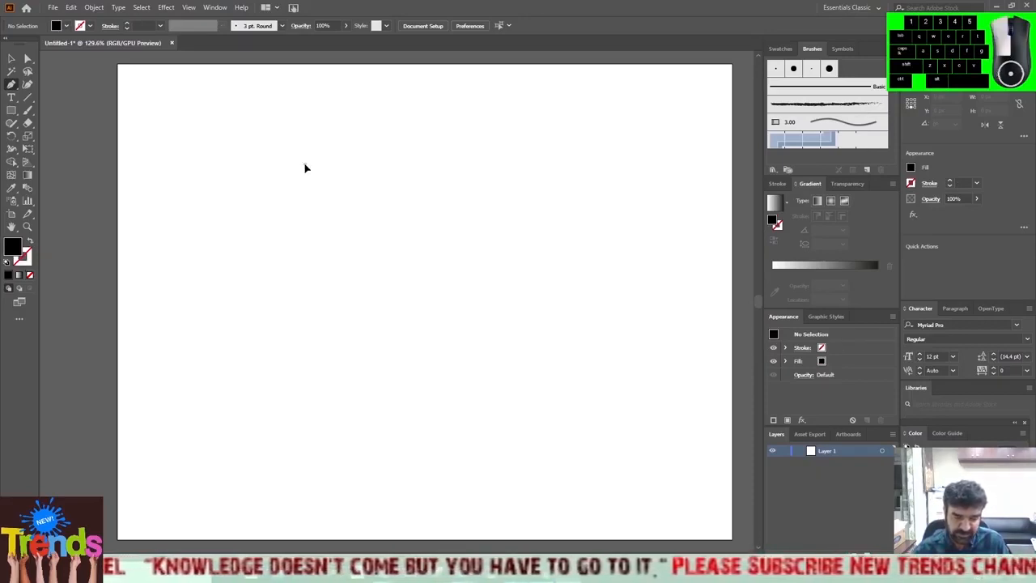
Draw a closed four-sided black-filled Pen tool shape about 47 px wide and 80 px high in the artboard's upper left.
click(305, 164)
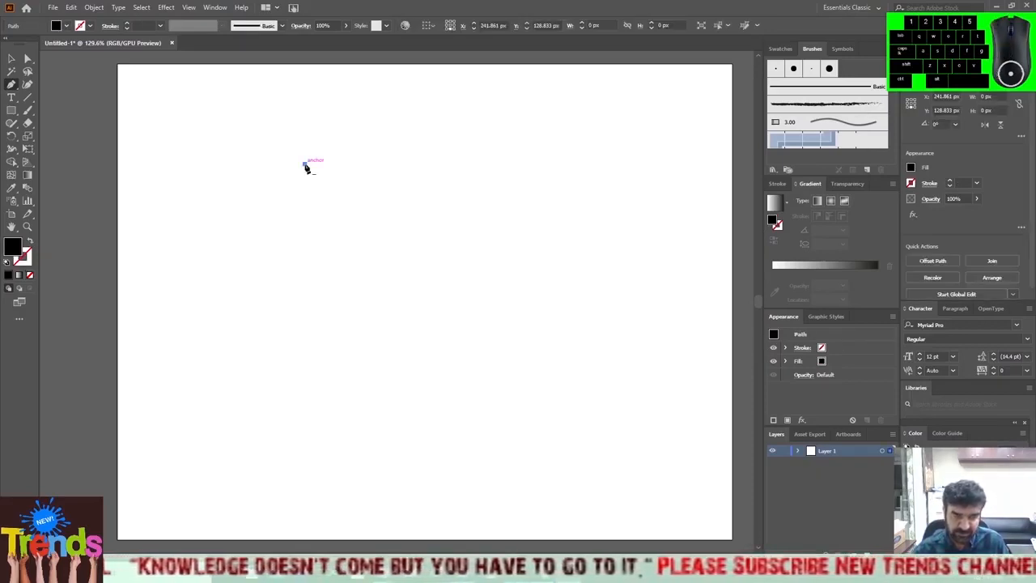
click(306, 227)
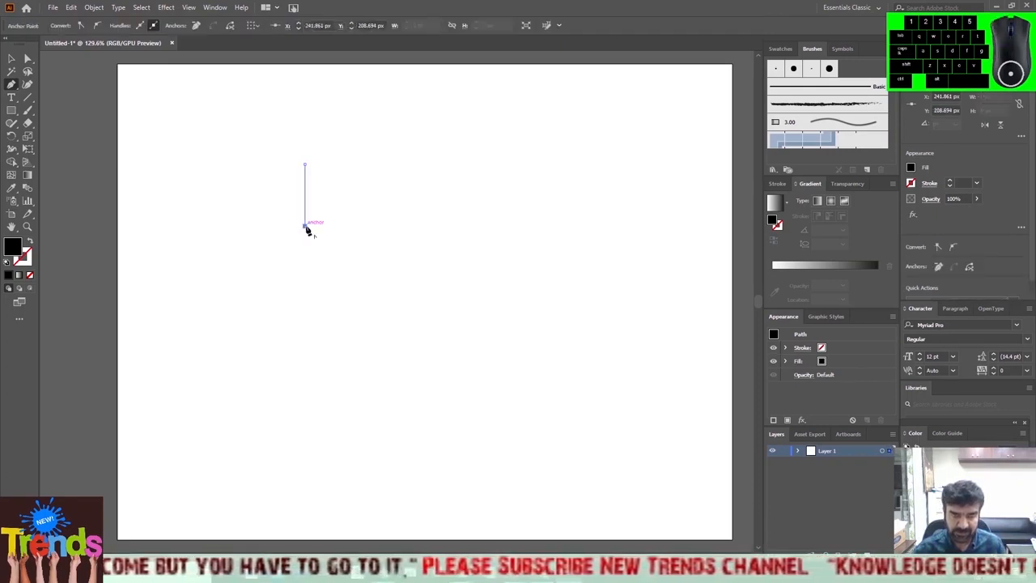
click(269, 199)
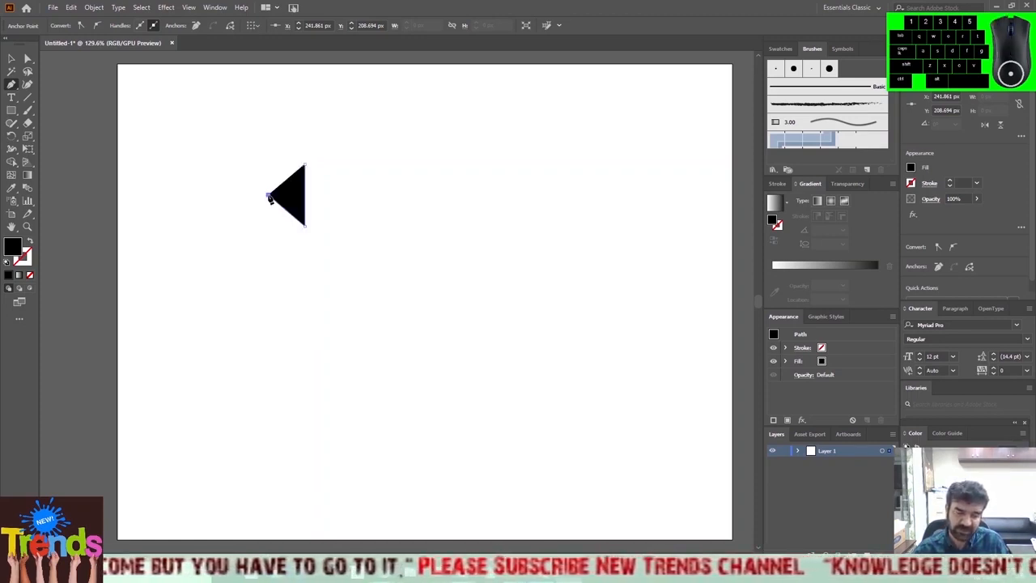
drag(270, 199, 271, 167)
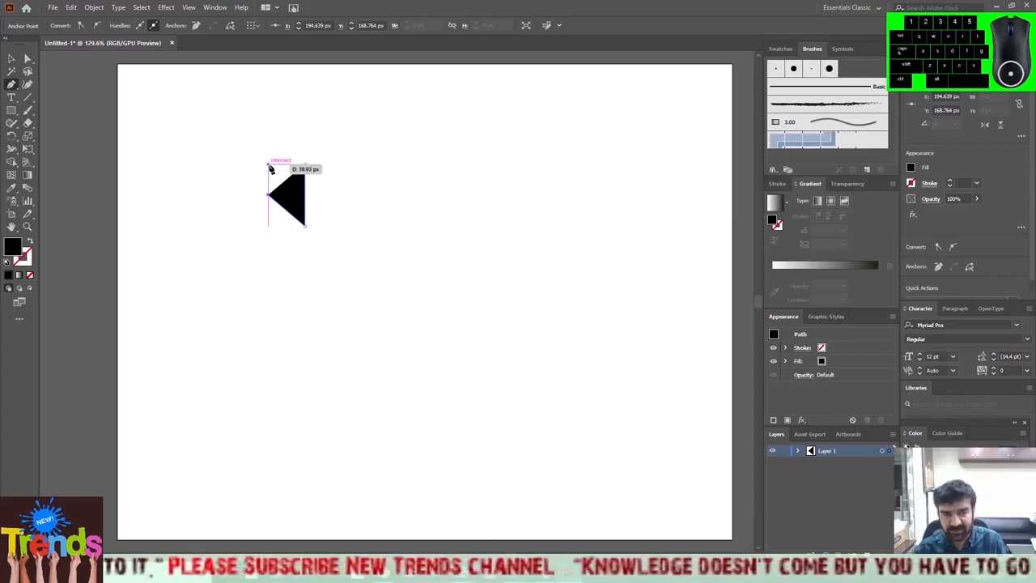
drag(271, 168, 306, 168)
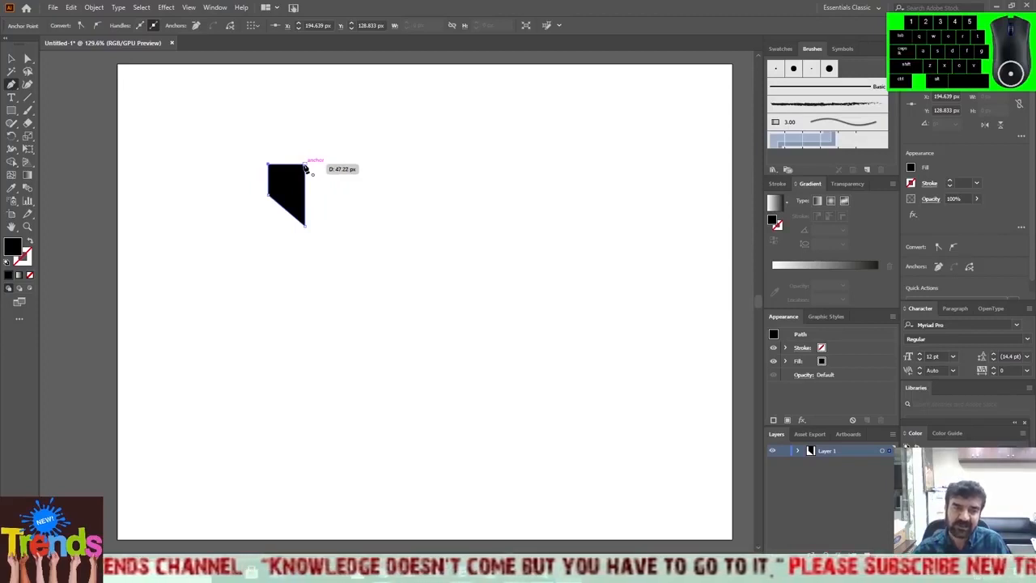
drag(306, 169, 305, 165)
Undo the segments of the black-filled shape and delete its remaining anchor point.
key(ctrl+z)
key(ctrl+z)
key(ctrl+z)
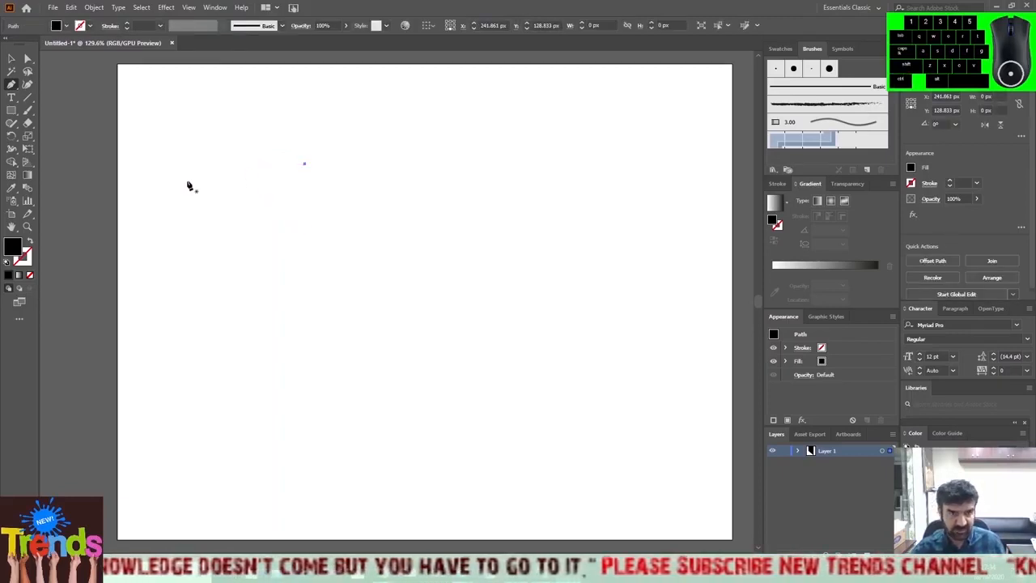
click(11, 58)
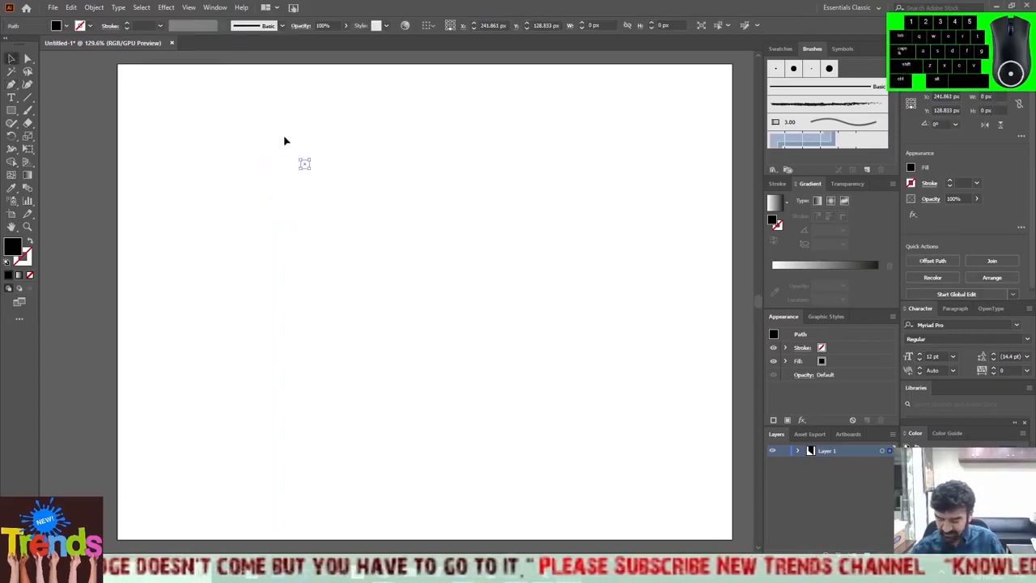
key(Delete)
With a black stroke and no fill, draw a closed four-sided shape about 47 px wide and 89 px high, with a slanted bottom edge.
click(28, 242)
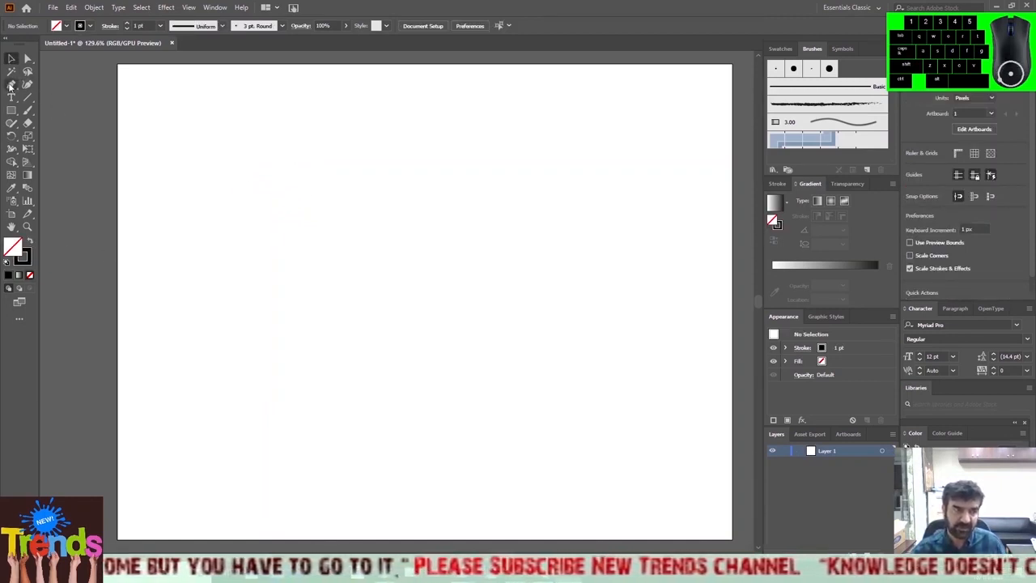
key(p)
click(288, 176)
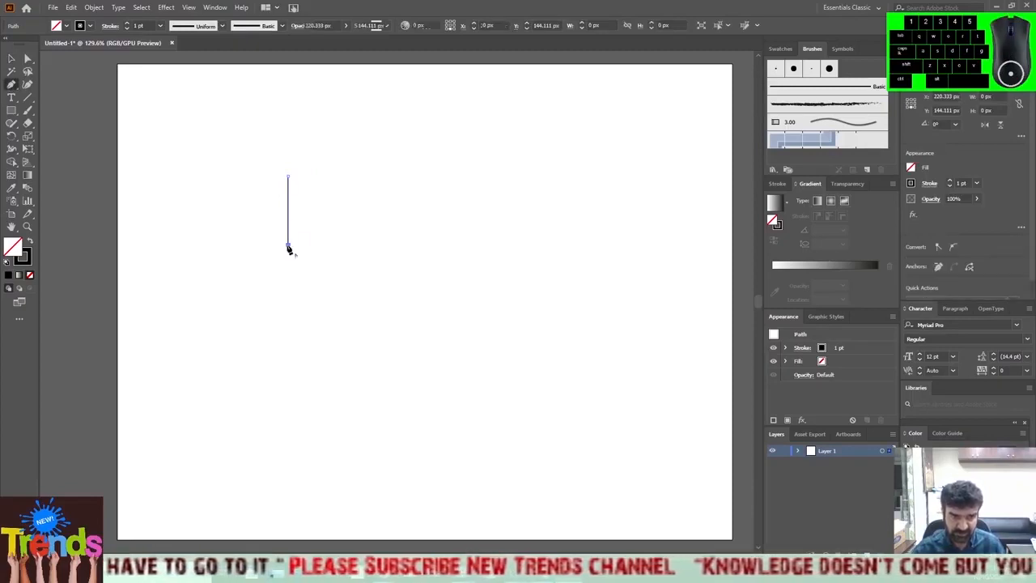
click(288, 245)
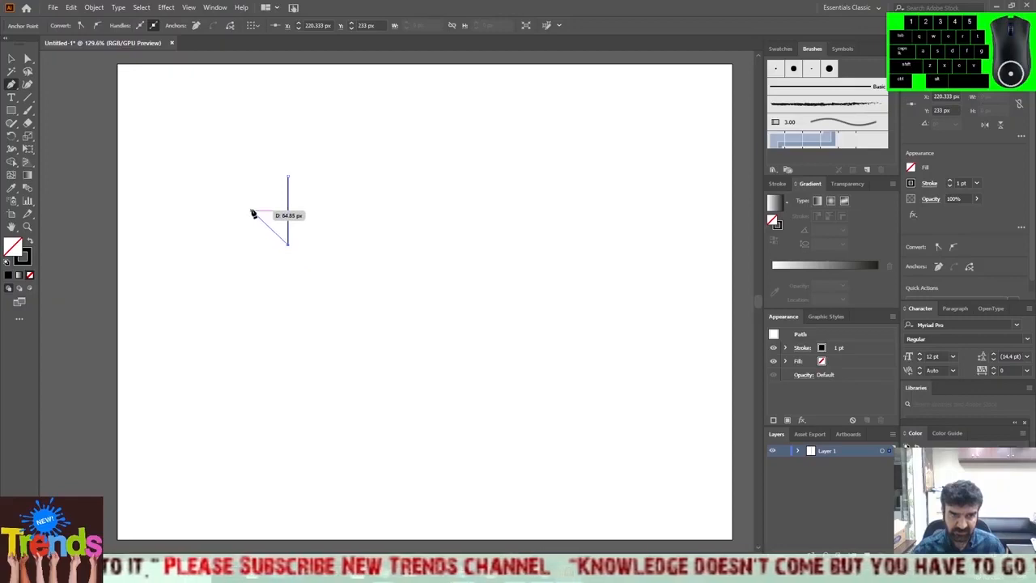
click(251, 213)
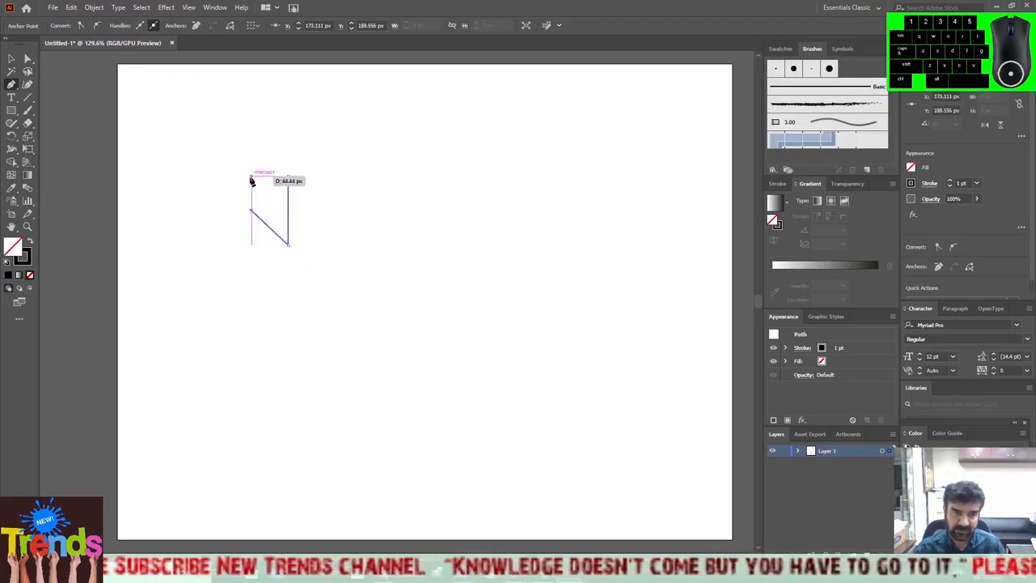
click(252, 179)
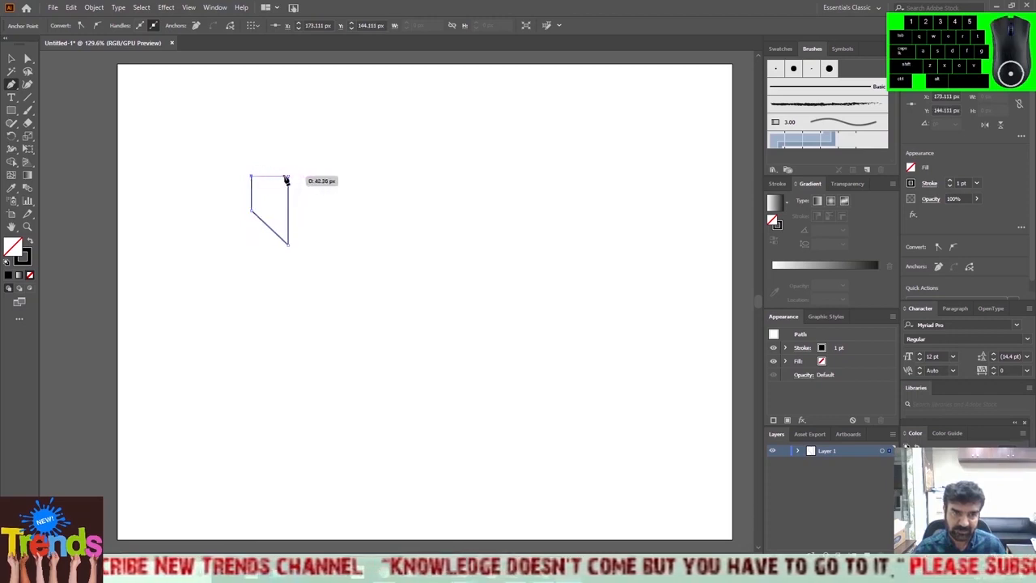
click(288, 177)
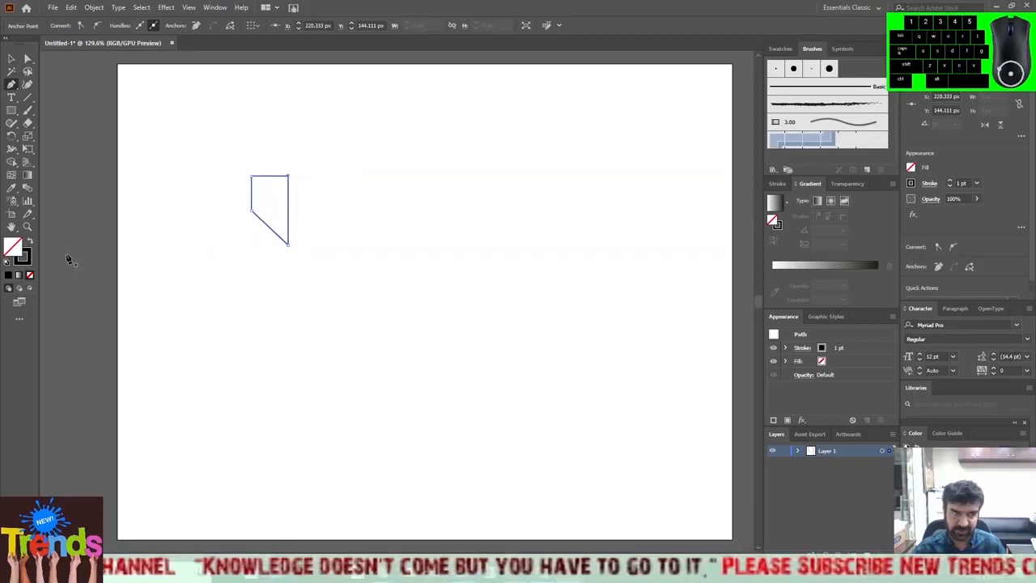
Swap the shape's fill and stroke so it has a black fill and no stroke.
click(29, 242)
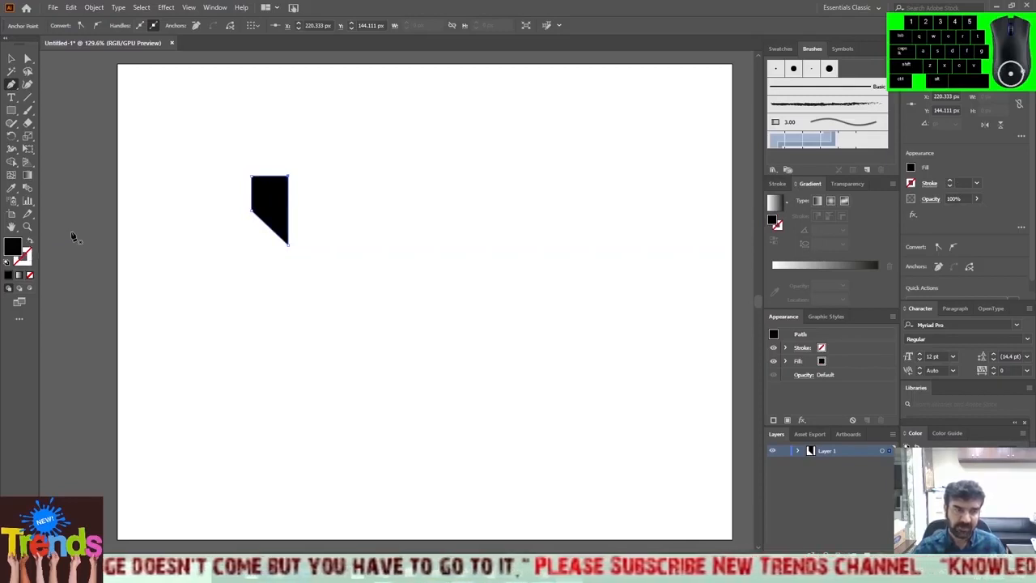
click(29, 242)
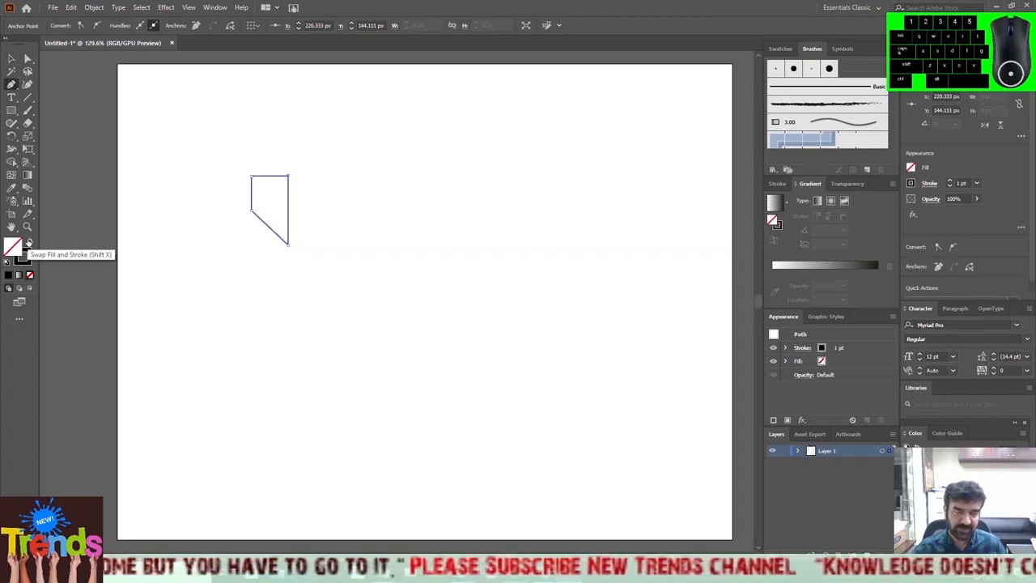
click(29, 242)
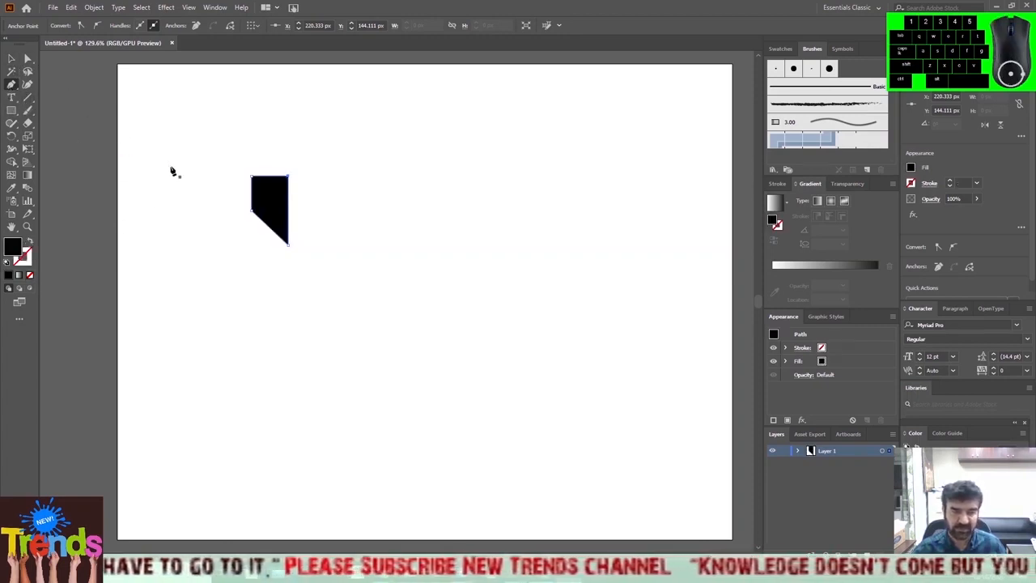
Draw a closed, tapering four-sided black shape about 94 px wide and 29 px high just left of the first shape's upper part.
click(241, 178)
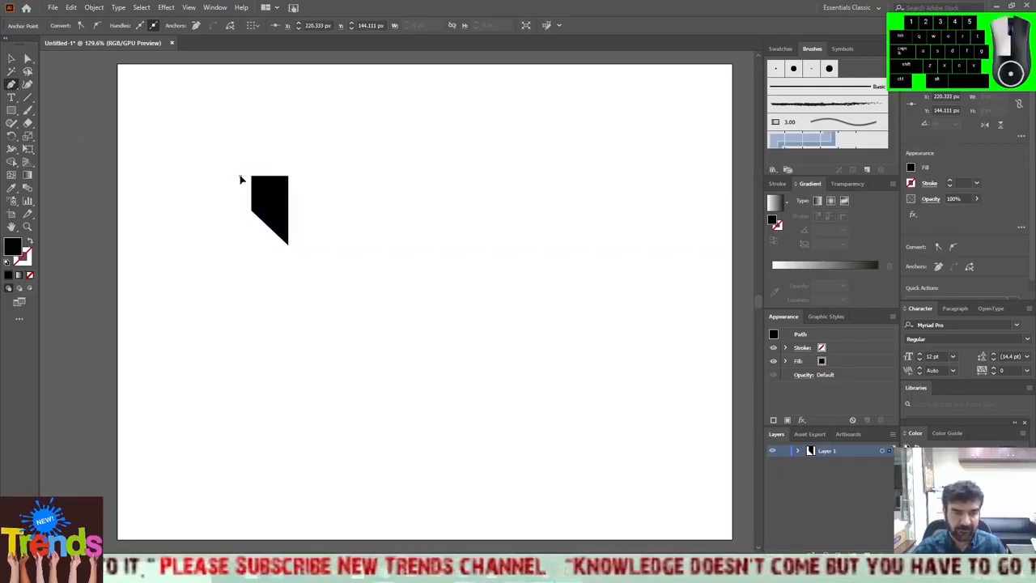
drag(242, 178, 168, 173)
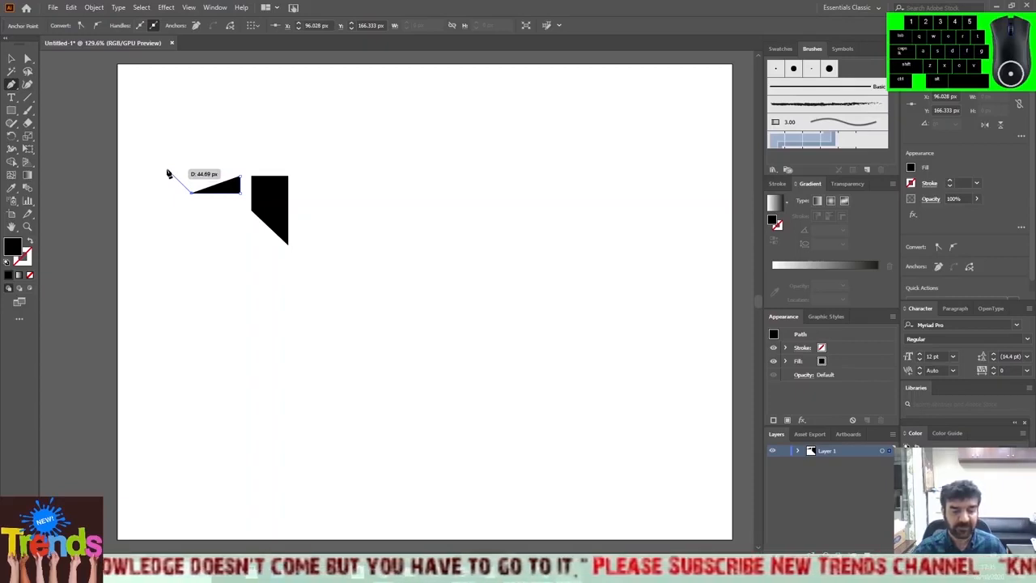
drag(169, 173, 168, 174)
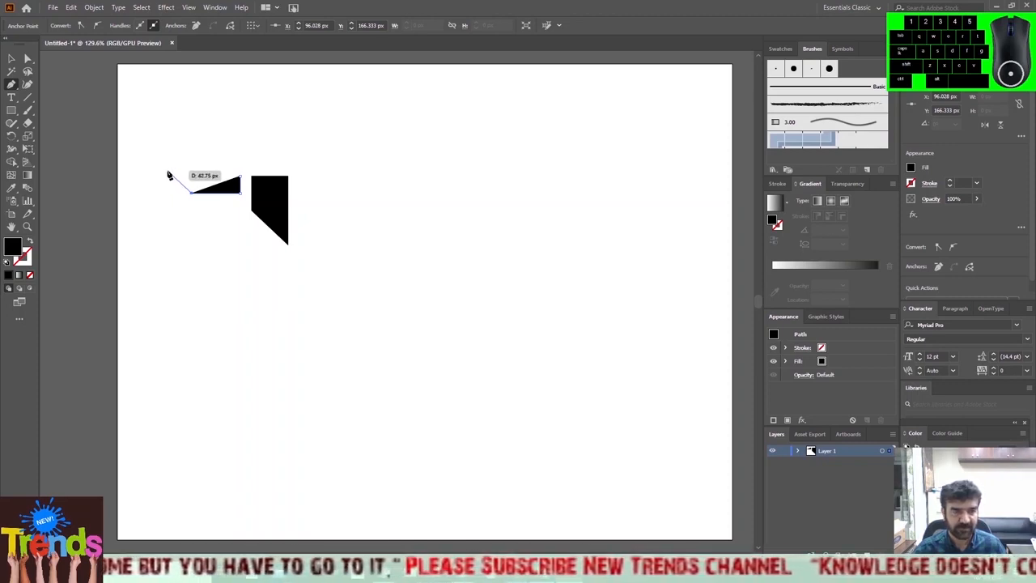
click(167, 171)
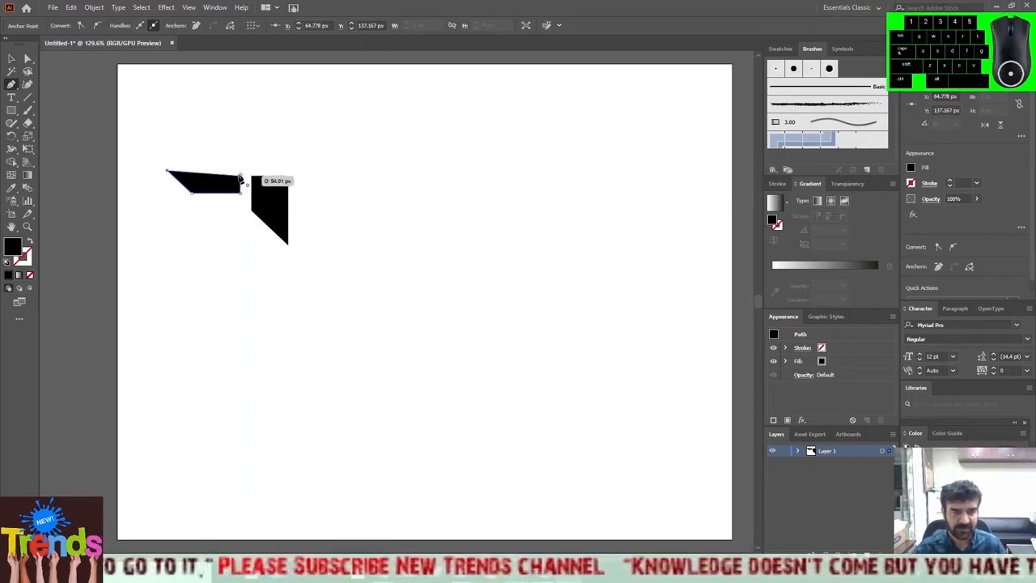
click(240, 178)
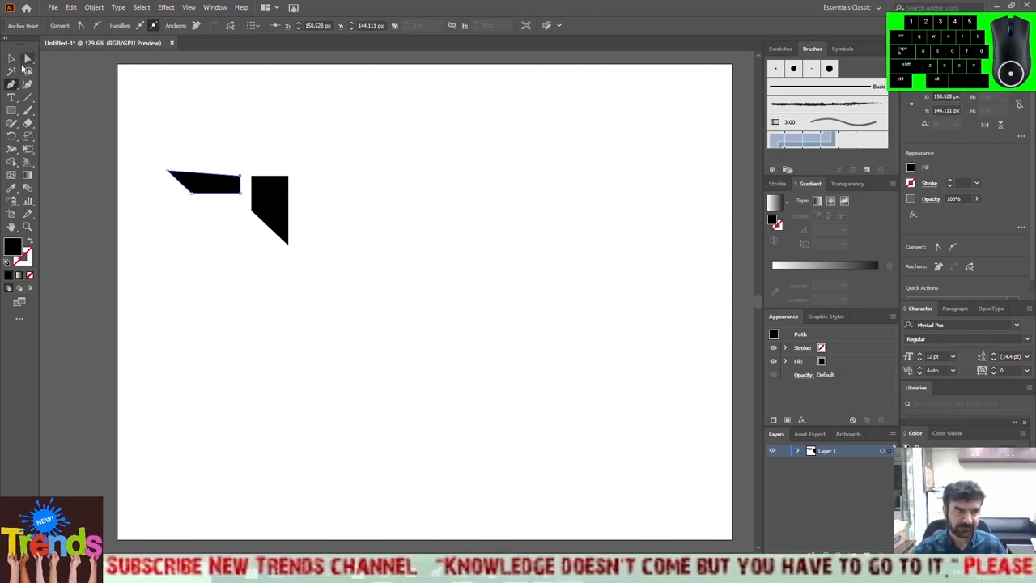
Draw a smaller closed four-sided black shape about 59 px wide and 16 px high directly below the tapering wing shape.
click(240, 198)
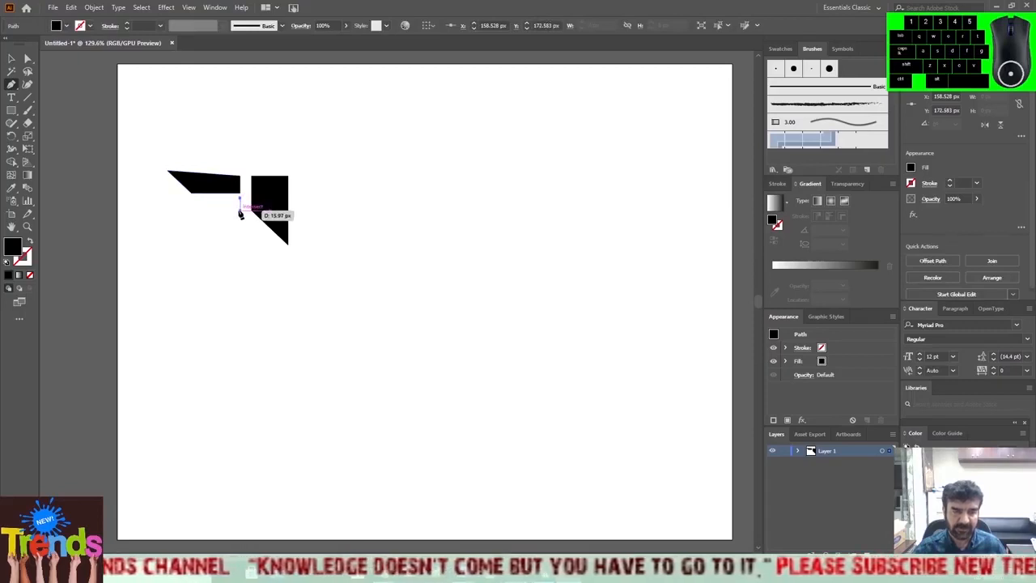
click(240, 213)
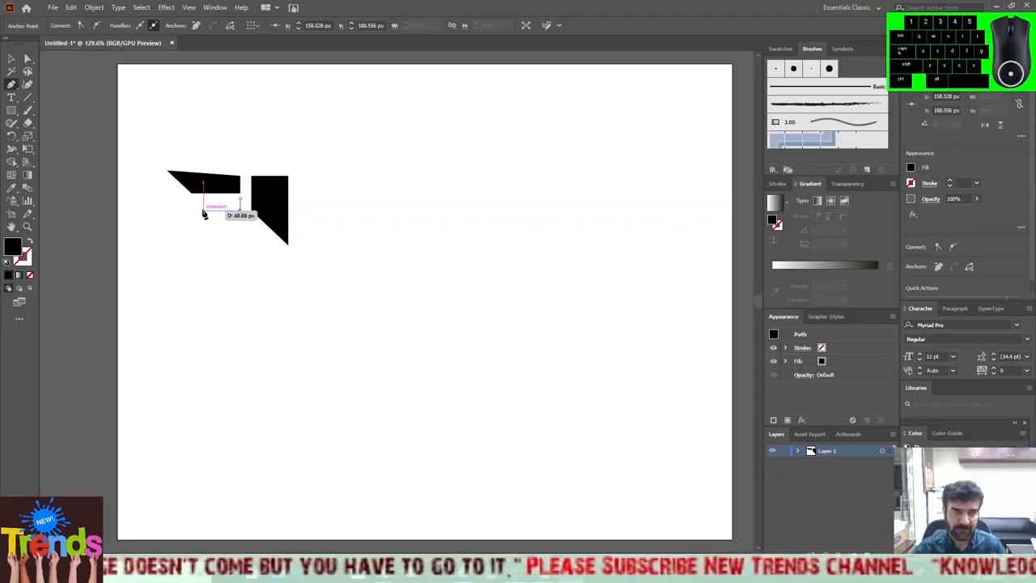
click(204, 214)
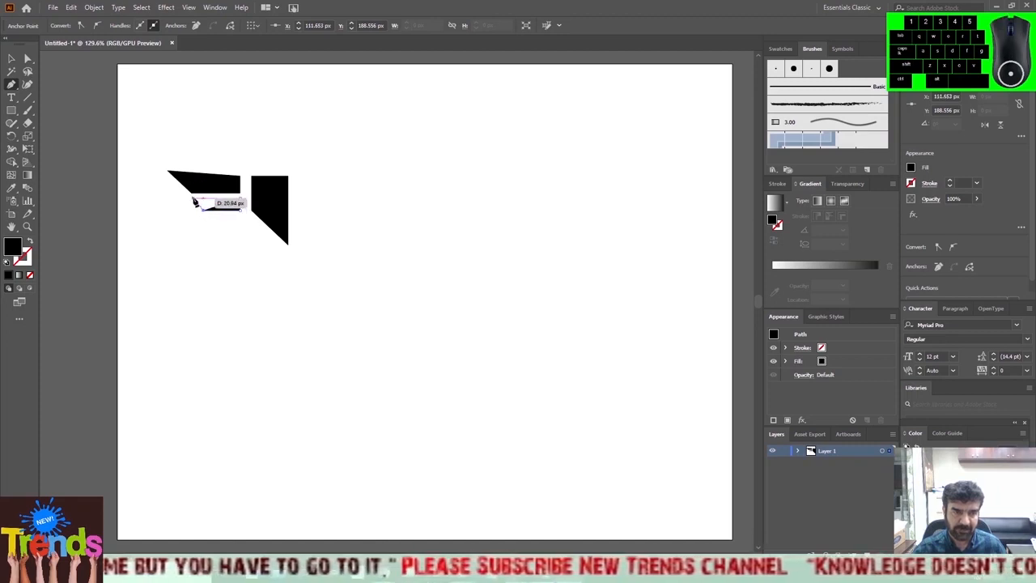
click(194, 196)
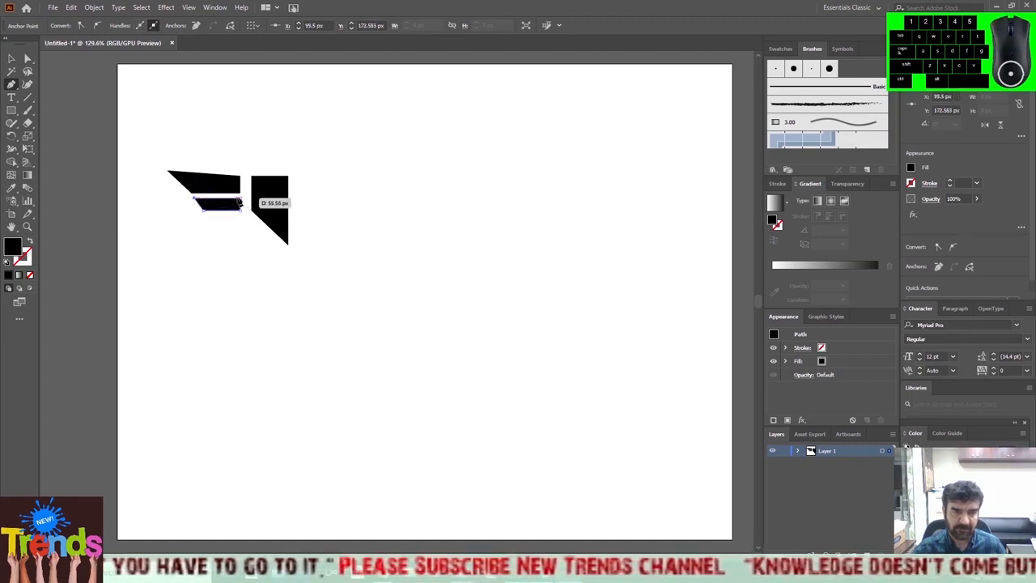
click(240, 201)
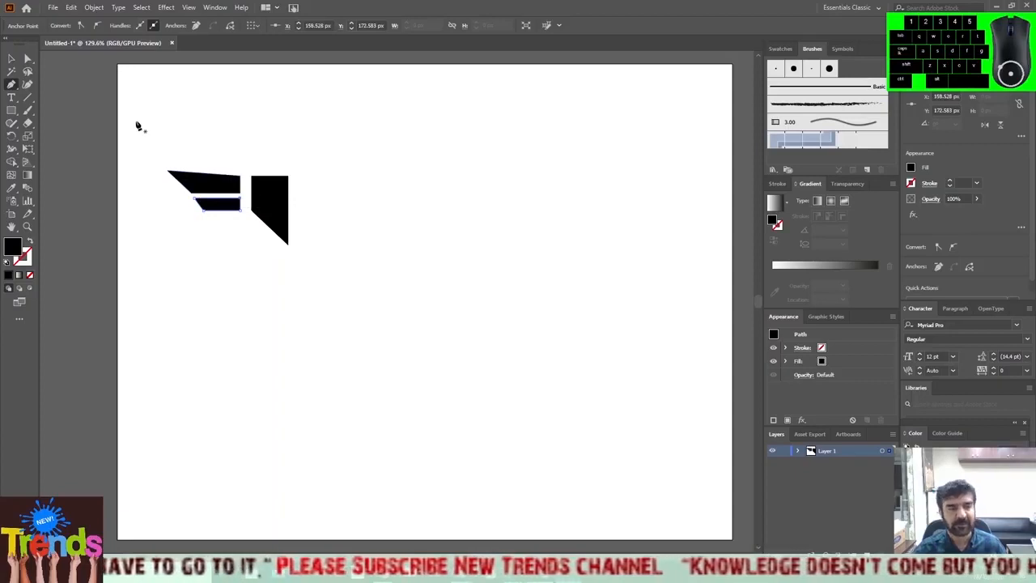
Nudge the two wing shapes together about 11 px right, leaving a narrow gap to the larger shape, and deselect them.
click(12, 59)
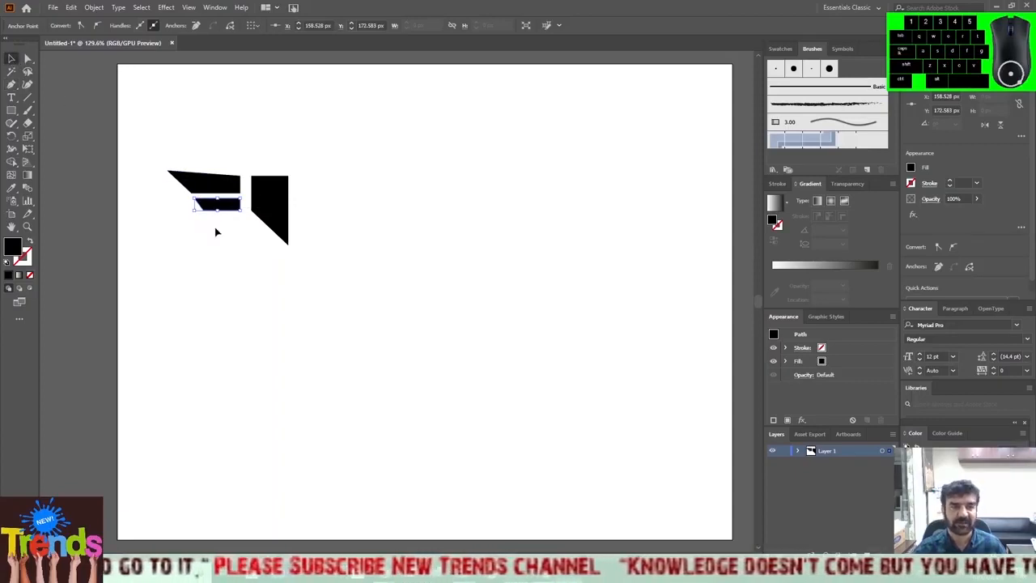
drag(155, 146, 239, 243)
key(Right)
key(Right)
key(Right)
key(Right)
key(Right)
key(Right)
key(Right)
key(Right)
key(Right)
key(Right)
key(Right)
key(Left)
key(Right)
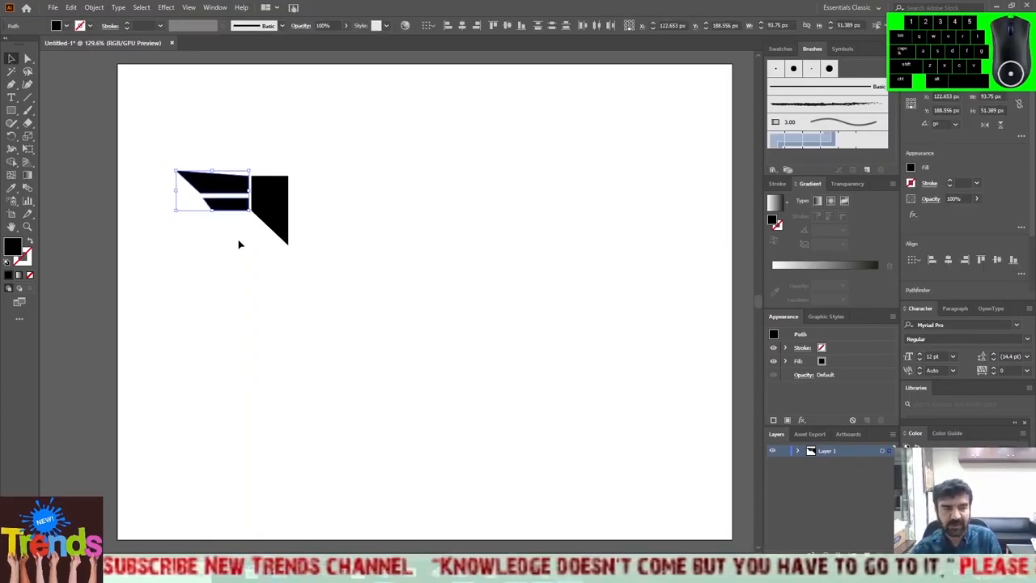
click(239, 243)
Select all three black shapes and create a reflected copy of them across the vertical axis.
drag(159, 138, 319, 270)
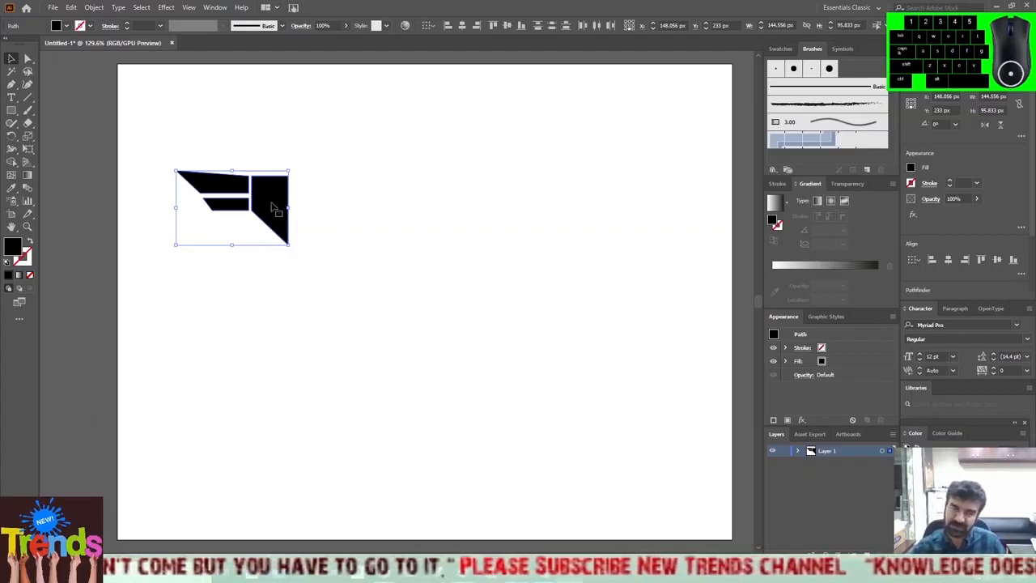
right_click(274, 209)
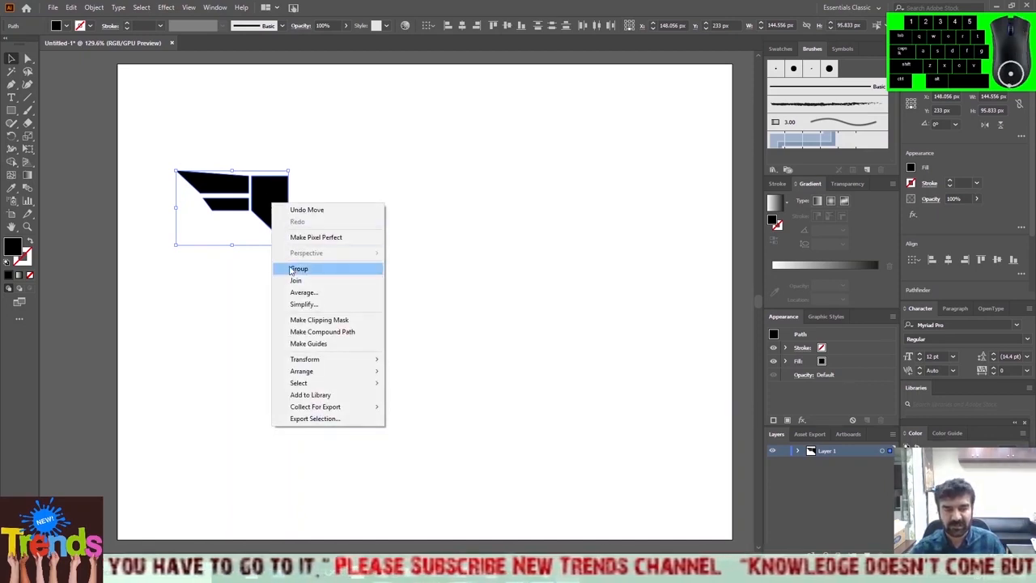
mouse_move(323, 368)
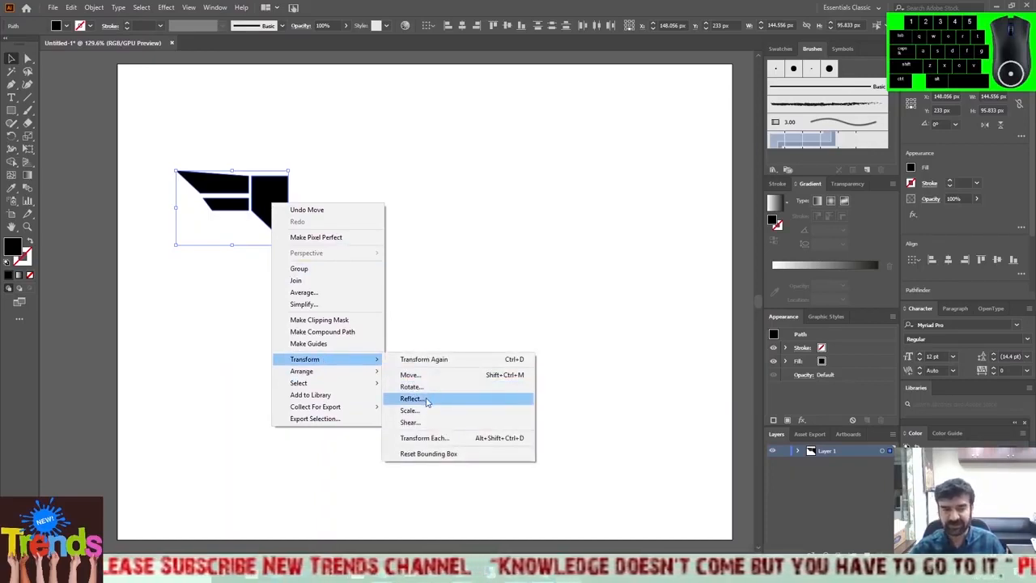
click(426, 399)
drag(466, 172, 505, 143)
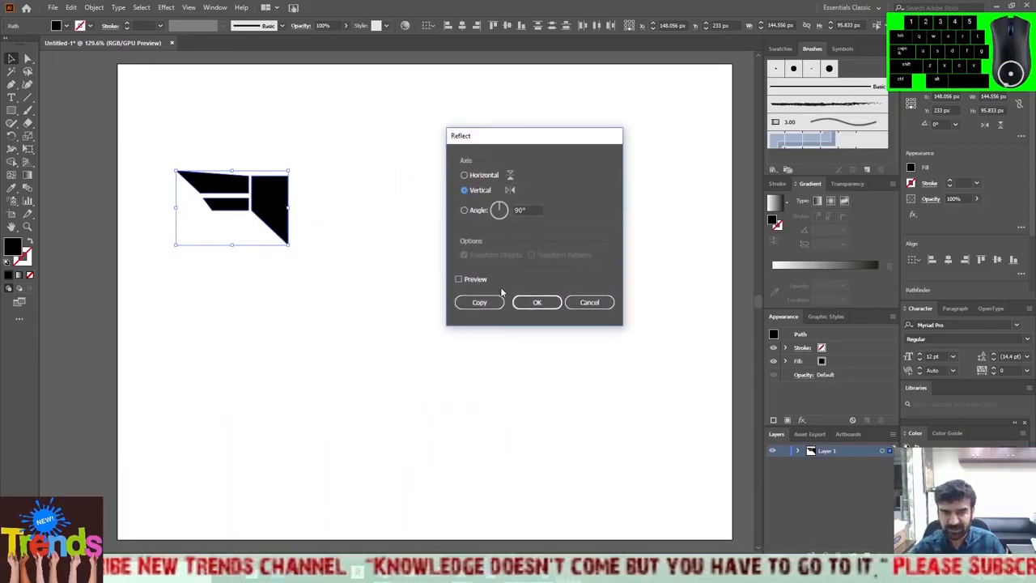
click(459, 280)
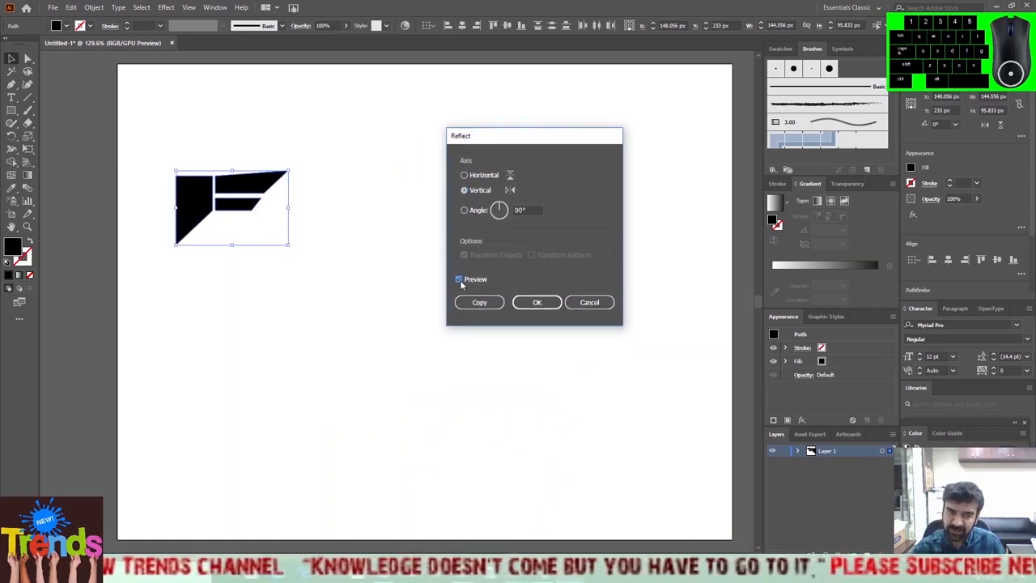
click(459, 280)
click(459, 280)
click(459, 280)
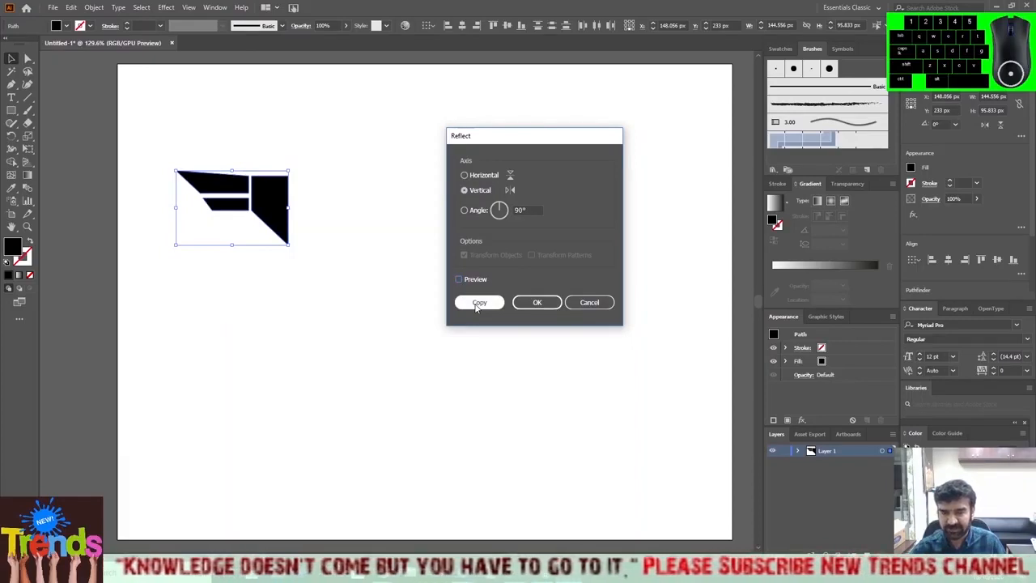
click(479, 303)
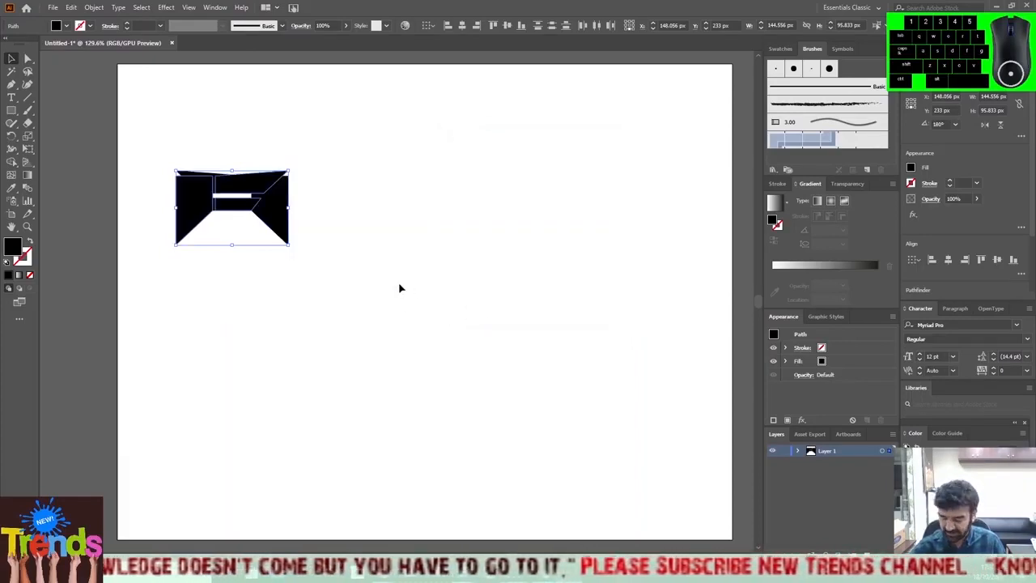
Move the reflected copy 144 px right so the two halves meet along the shield's centre line.
key(Right)
key(Right)
key(Right)
key(Right)
key(Right)
key(Right)
key(Right)
key(Right)
key(Right)
key(Right)
key(Right)
key(Right)
key(Right)
key(Right)
key(Right)
key(Right)
key(Right)
key(Right)
key(Right)
key(Right)
key(Right)
key(Right)
key(Right)
key(Right)
key(Right)
key(Right)
key(Right)
key(Right)
key(Right)
key(Right)
key(Right)
key(Right)
key(Right)
key(Right)
key(Right)
key(Right)
key(Right)
key(Right)
key(Right)
key(Right)
key(Right)
key(Right)
key(Right)
key(Right)
key(Right)
key(Right)
key(Right)
key(Right)
key(Right)
key(Right)
key(Right)
key(Right)
key(Right)
key(Right)
key(Right)
key(Right)
key(Right)
key(Right)
key(Right)
key(Left)
key(Left)
key(Left)
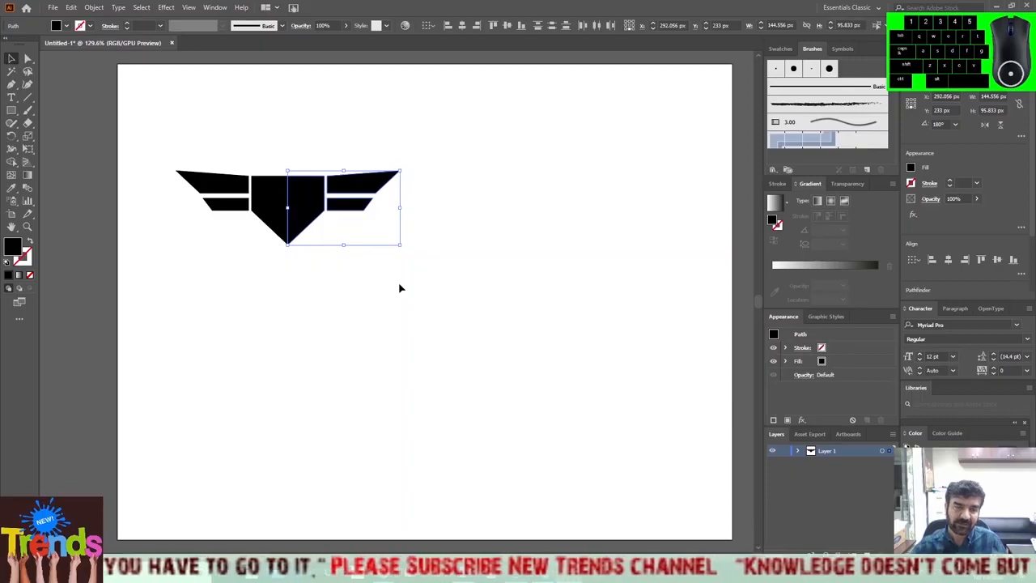
Fill the reflected right half of the logo with red (ff0000) and deselect it.
double_click(13, 246)
text(ff0000)
key(Return)
click(460, 238)
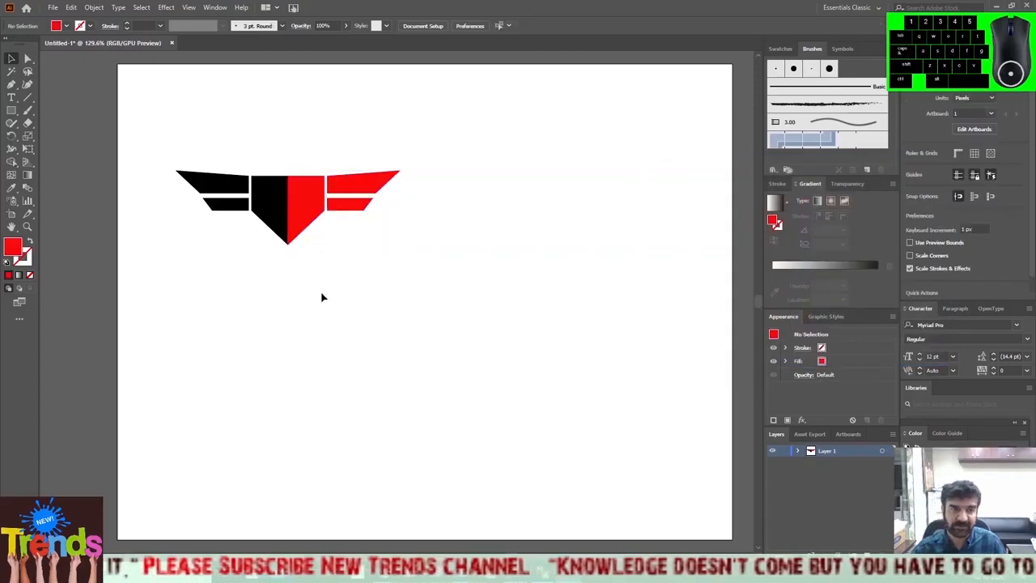
Group all the shapes of the winged logo, move the group to the artboard's upper-right area and deselect it.
drag(148, 145, 461, 263)
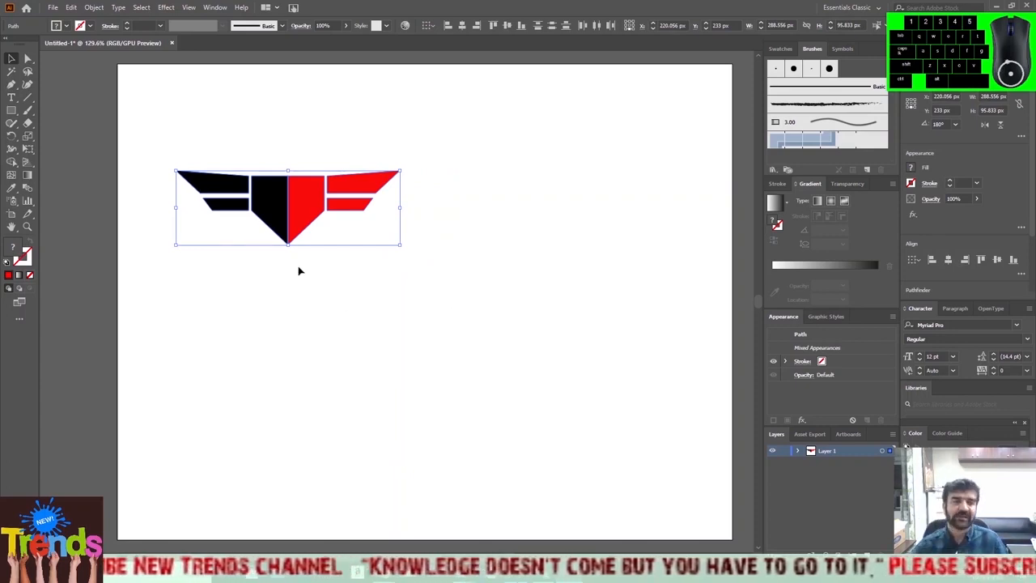
right_click(303, 203)
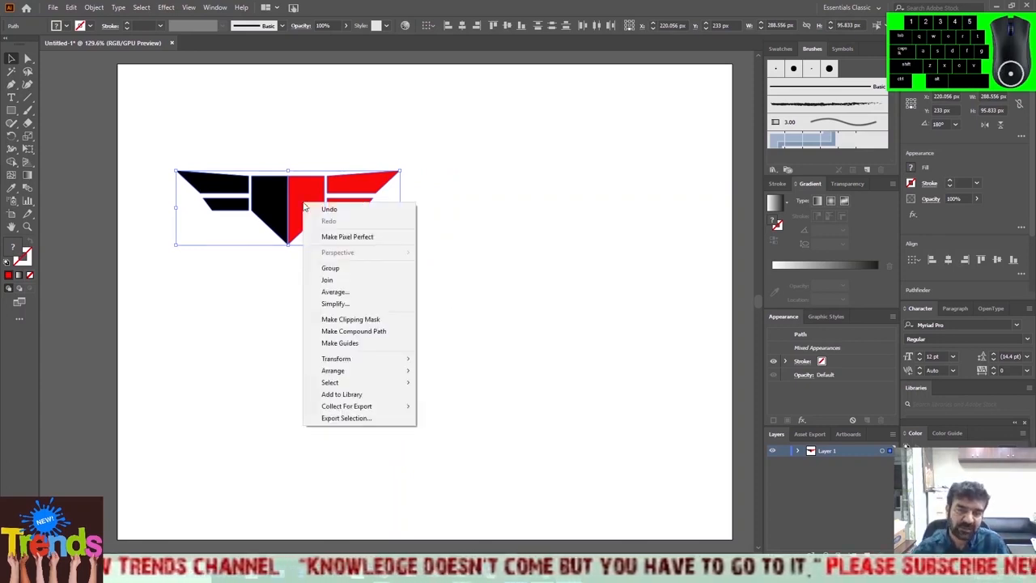
click(339, 270)
click(367, 281)
click(292, 222)
drag(325, 206, 630, 179)
click(564, 320)
click(631, 283)
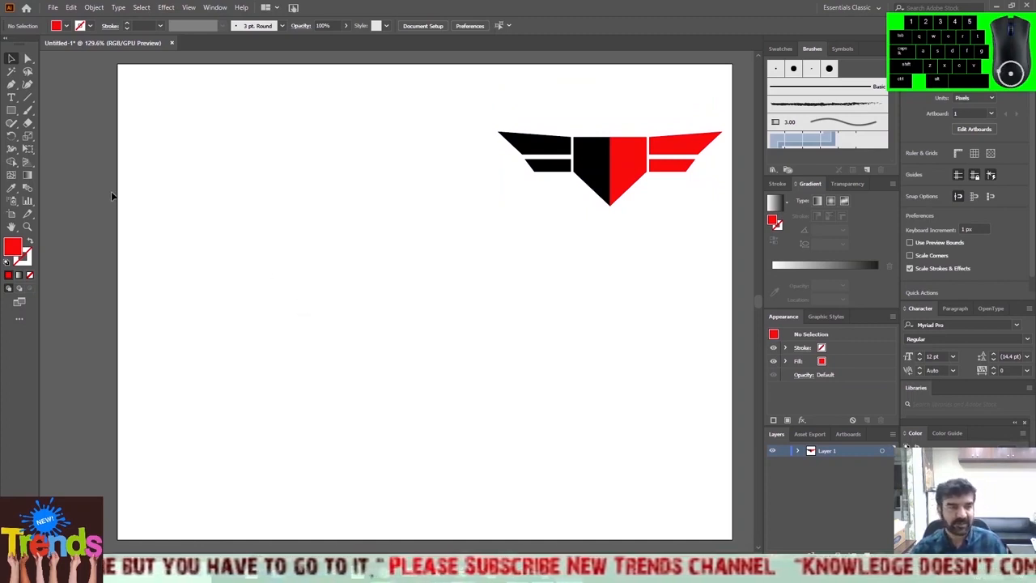
Draw a closed left-pointing triangle about 45 px wide and 86 px high in the artboard's upper-left area, with red fill and no stroke.
click(30, 241)
click(11, 84)
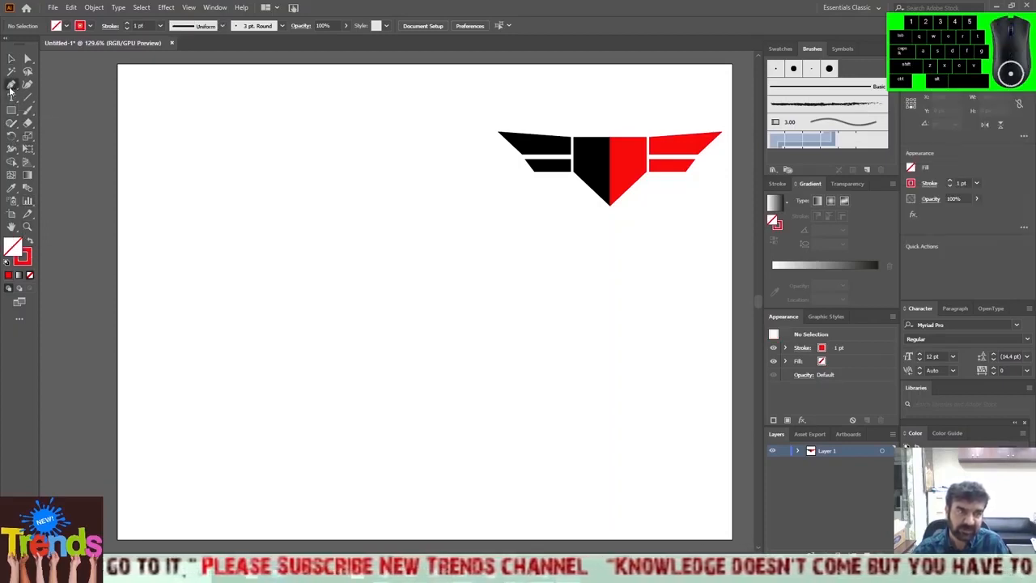
click(244, 172)
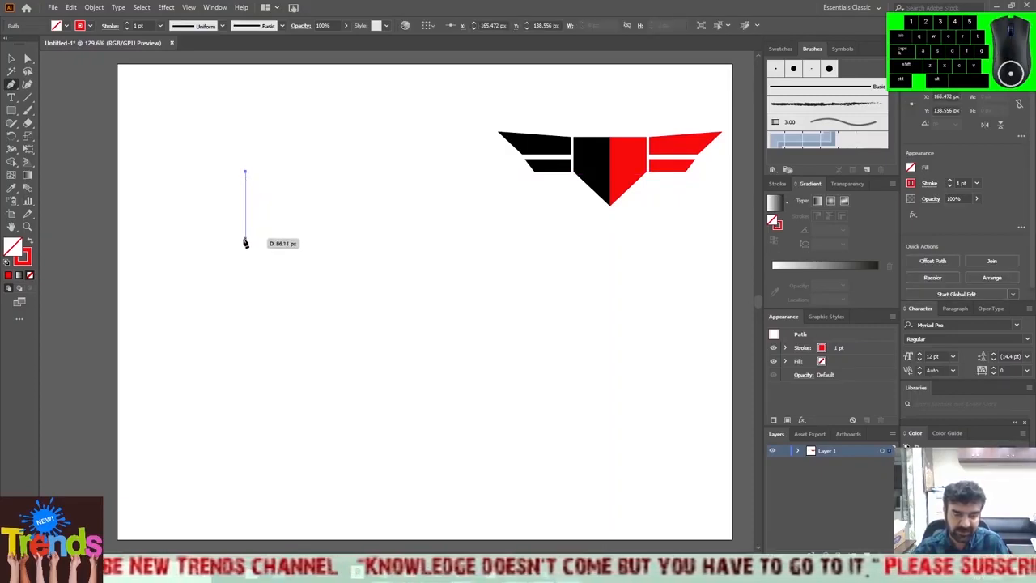
click(245, 242)
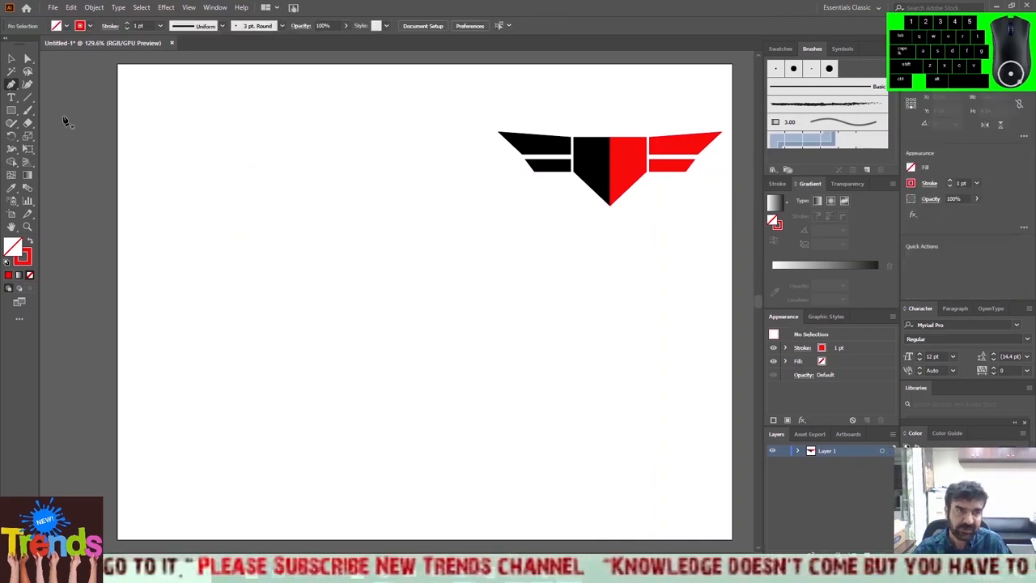
click(245, 172)
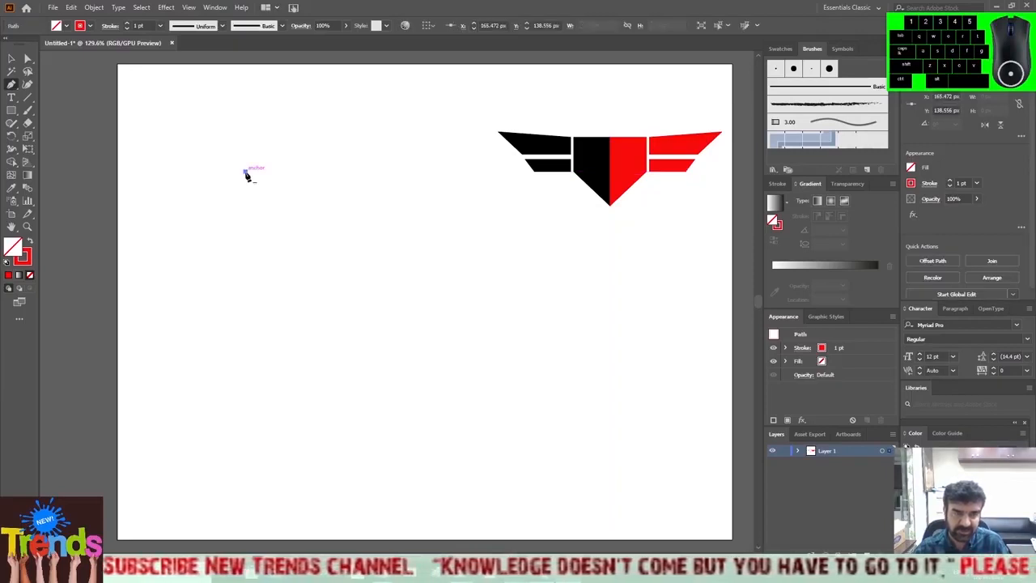
click(245, 240)
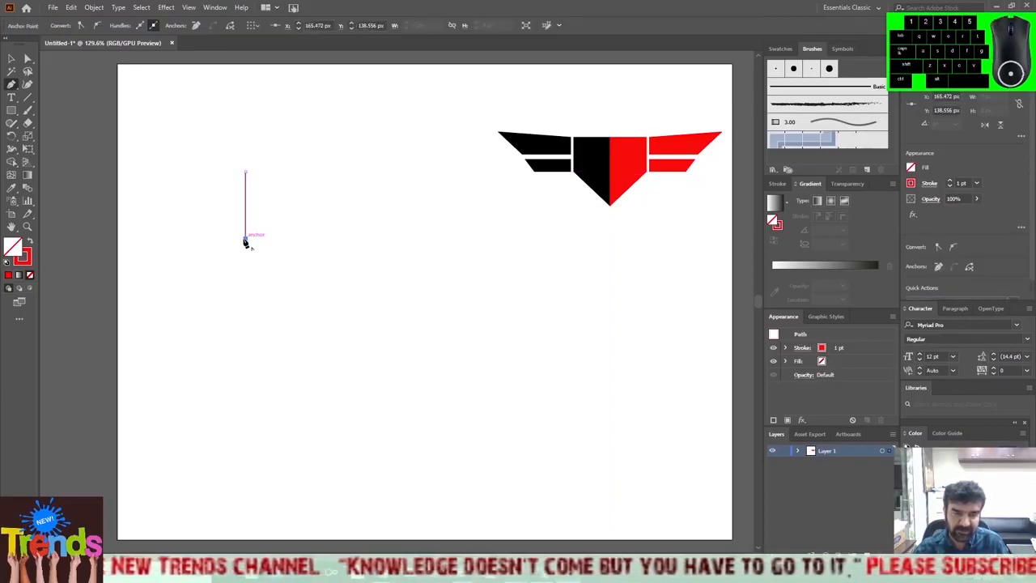
click(210, 206)
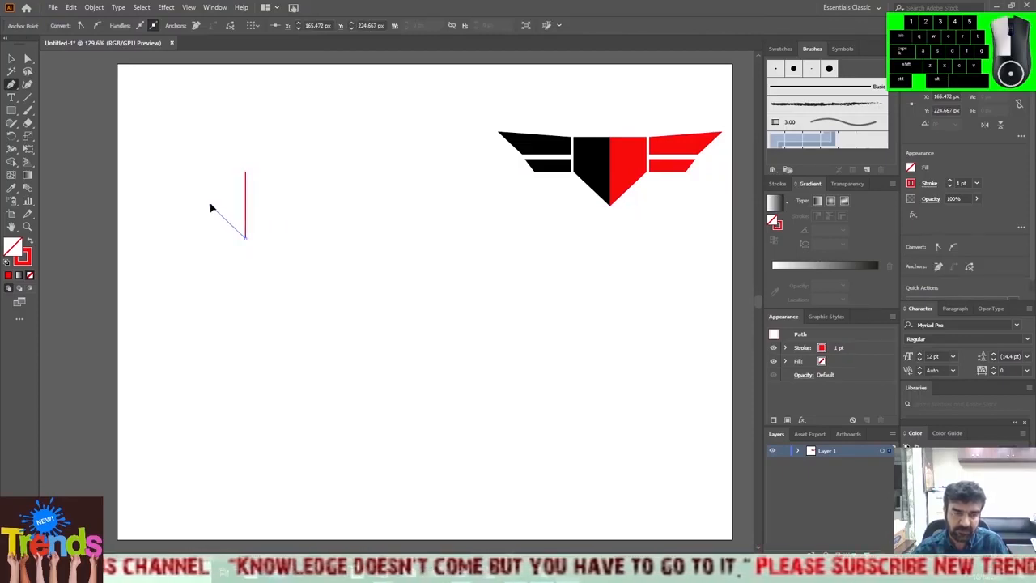
click(246, 172)
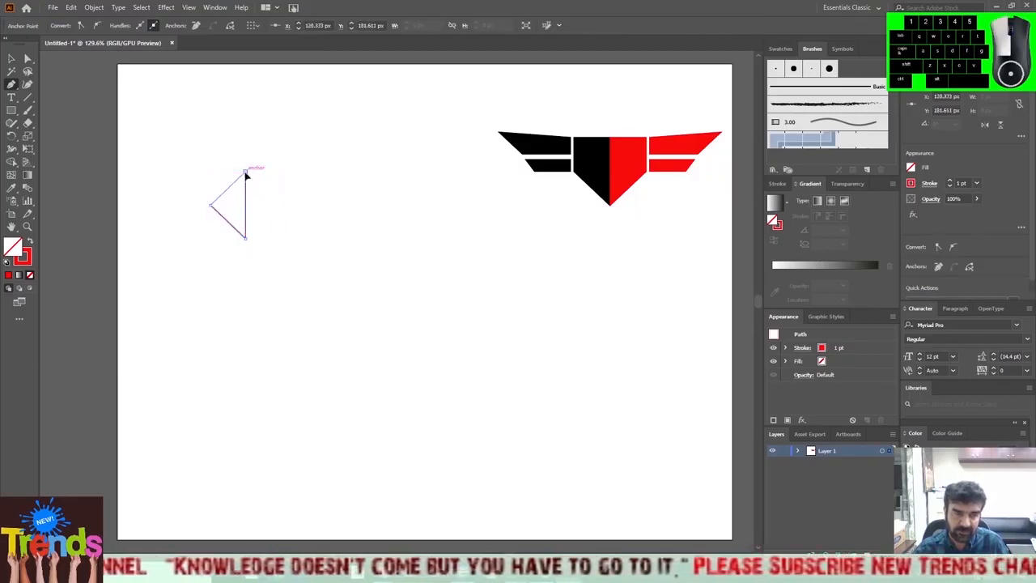
click(29, 243)
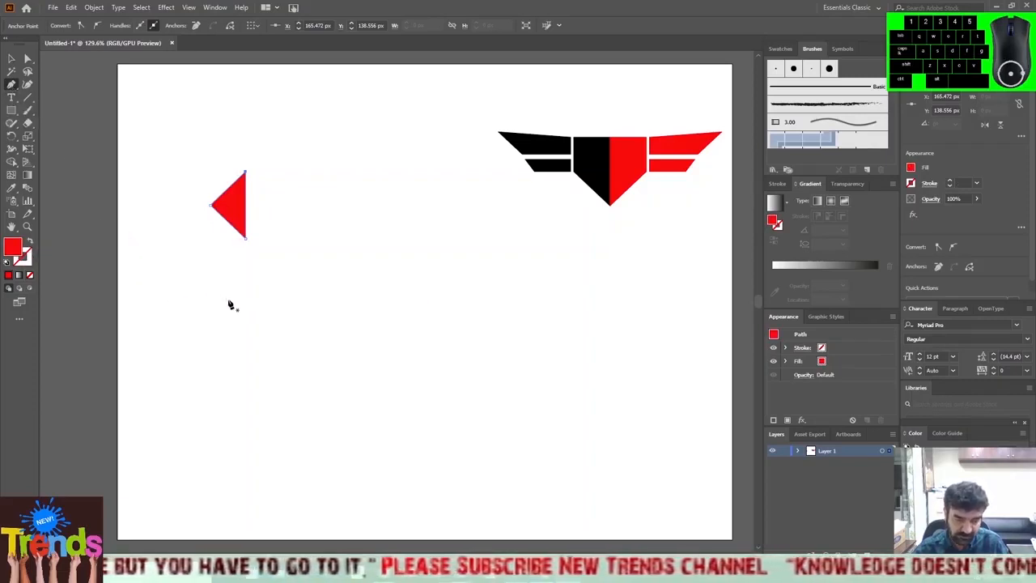
Draw a closed four-sided red shape about 65 px wide and 122 px high below the triangle, leaving a narrow diagonal gap.
click(246, 255)
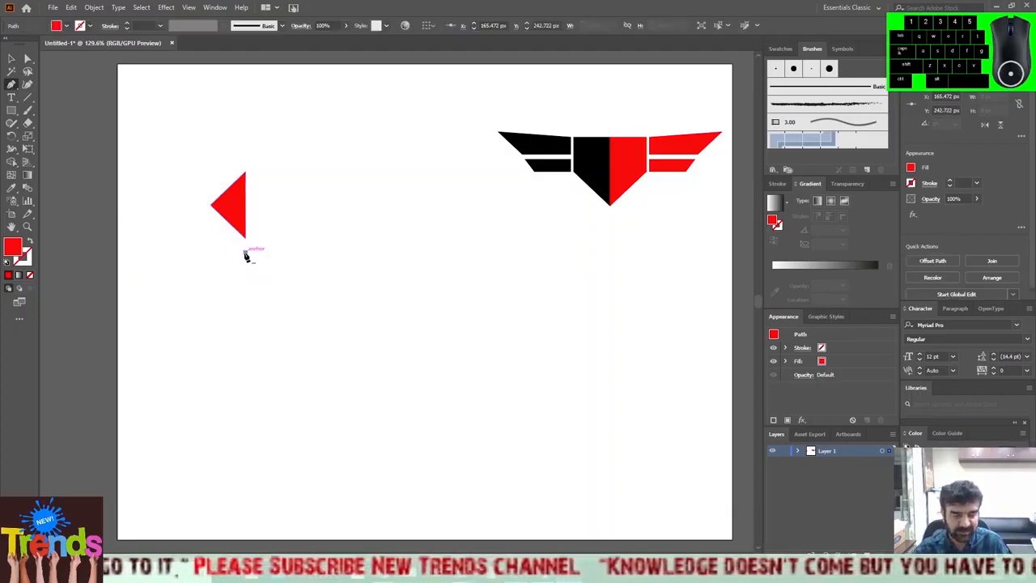
click(196, 206)
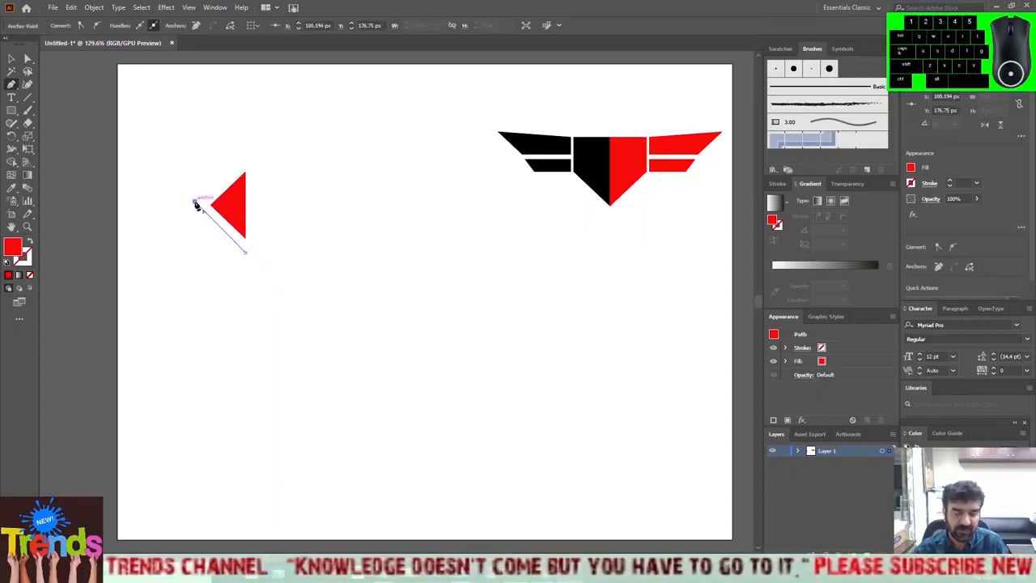
click(196, 257)
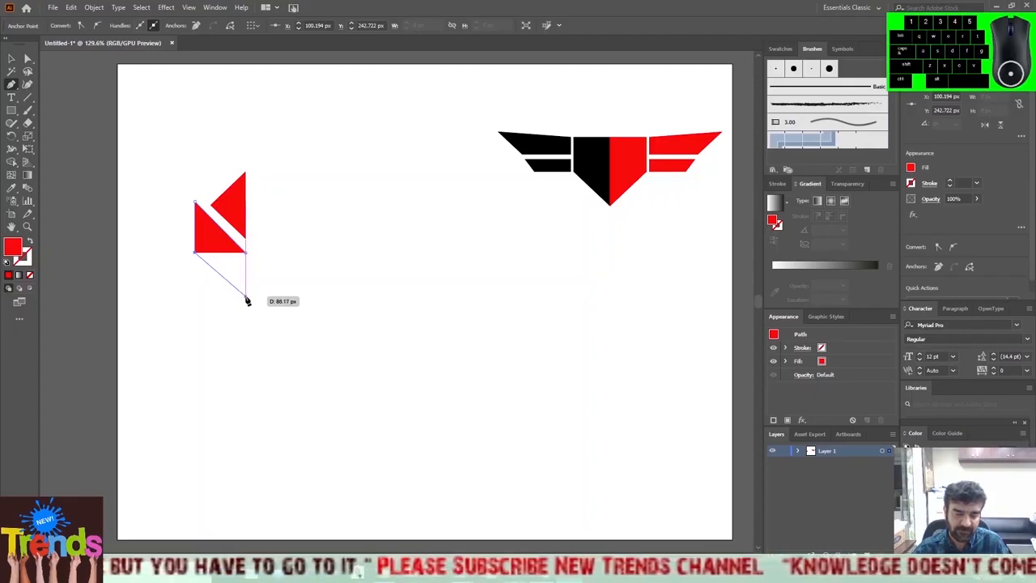
click(246, 296)
click(246, 241)
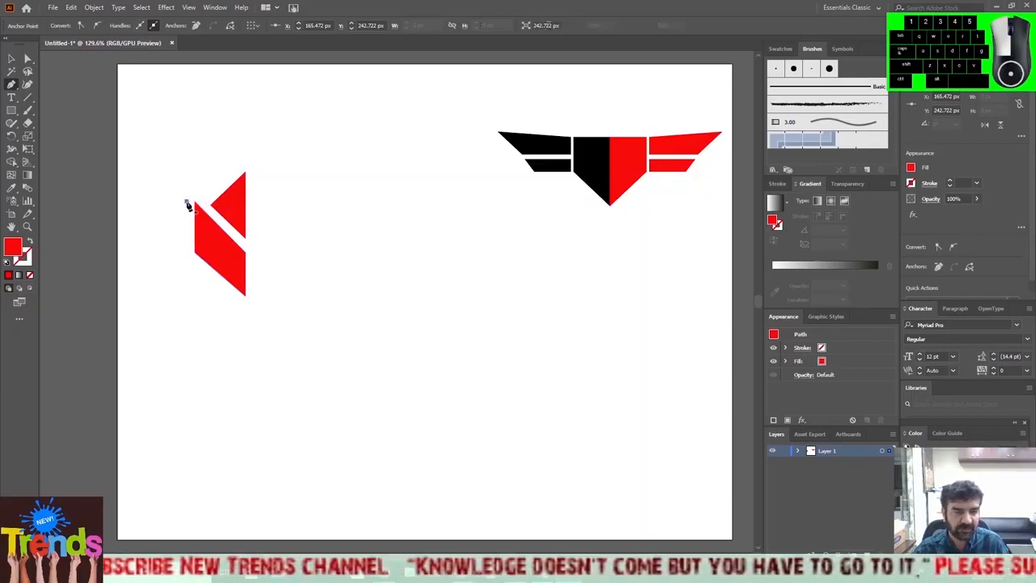
Draw the top, slanted left and bottom edges of a red wing shape about 63 px wide and 26 px high, left of the four-sided shape.
click(187, 203)
drag(187, 204, 148, 227)
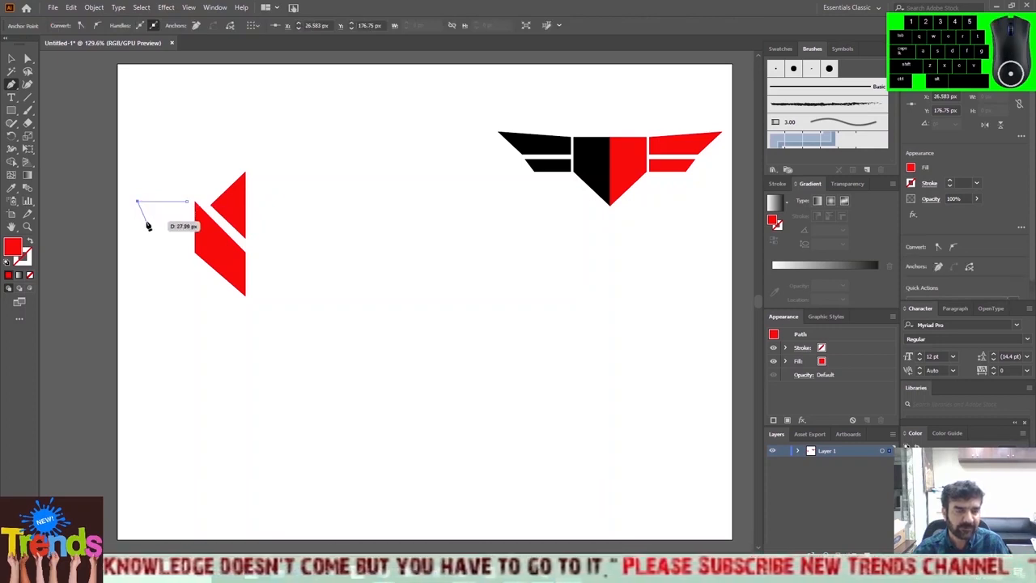
click(145, 221)
drag(184, 226, 185, 226)
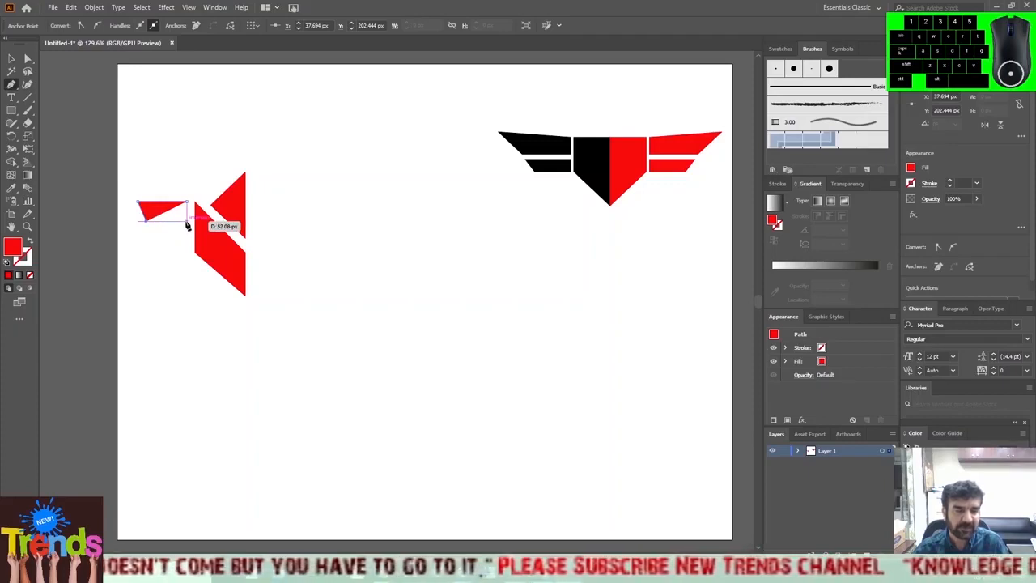
click(185, 224)
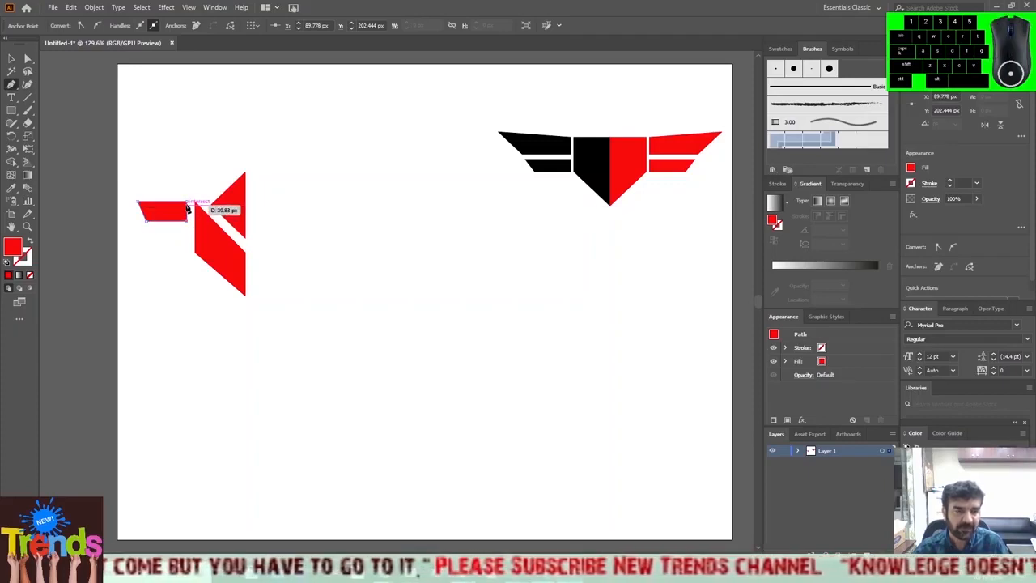
click(187, 209)
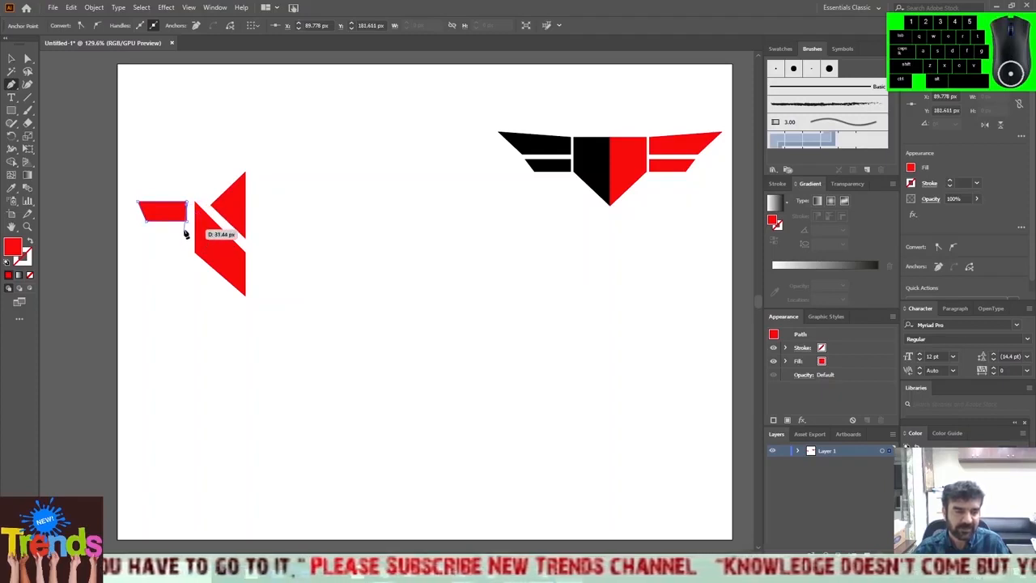
click(187, 230)
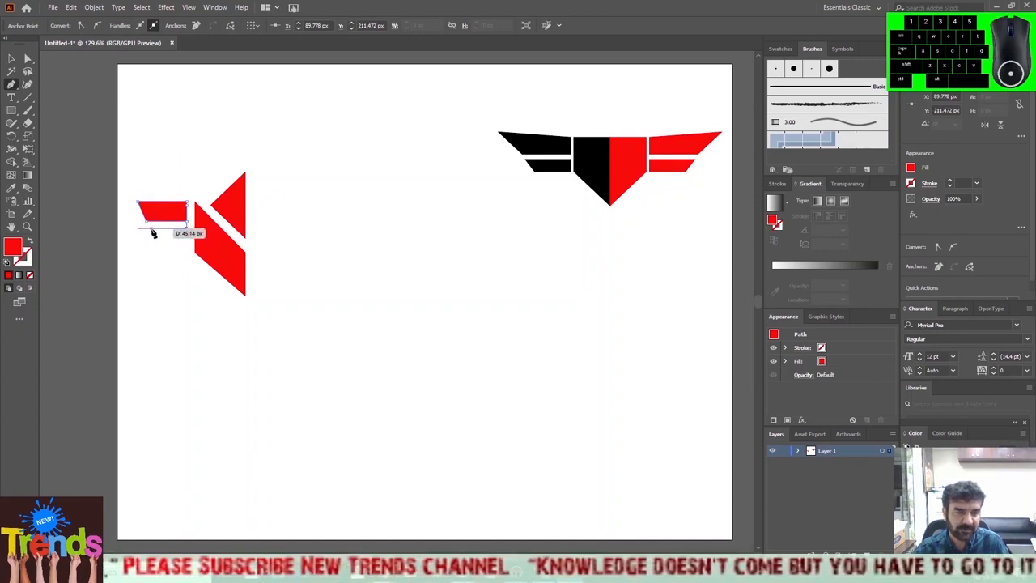
click(152, 229)
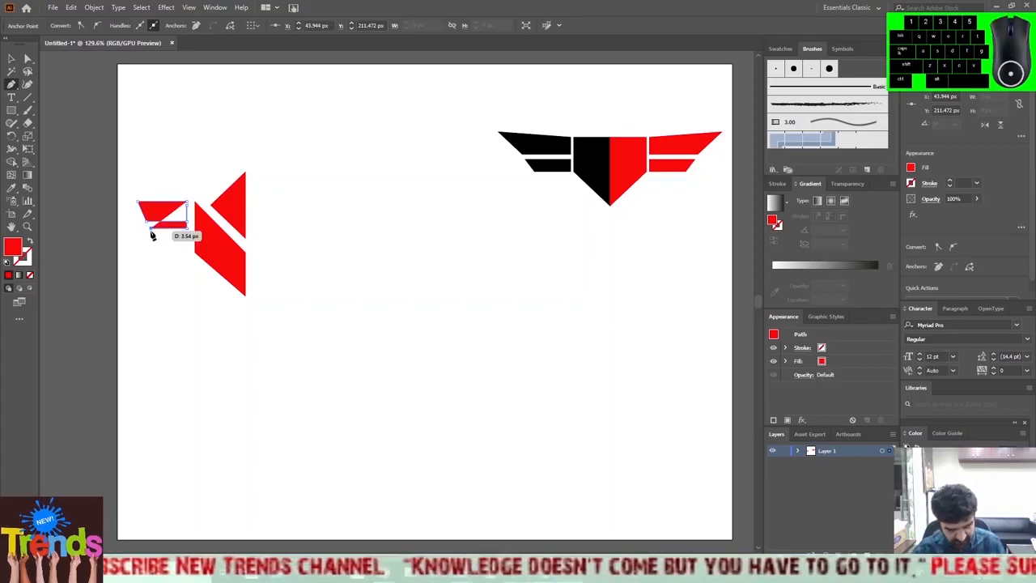
key(ctrl+z)
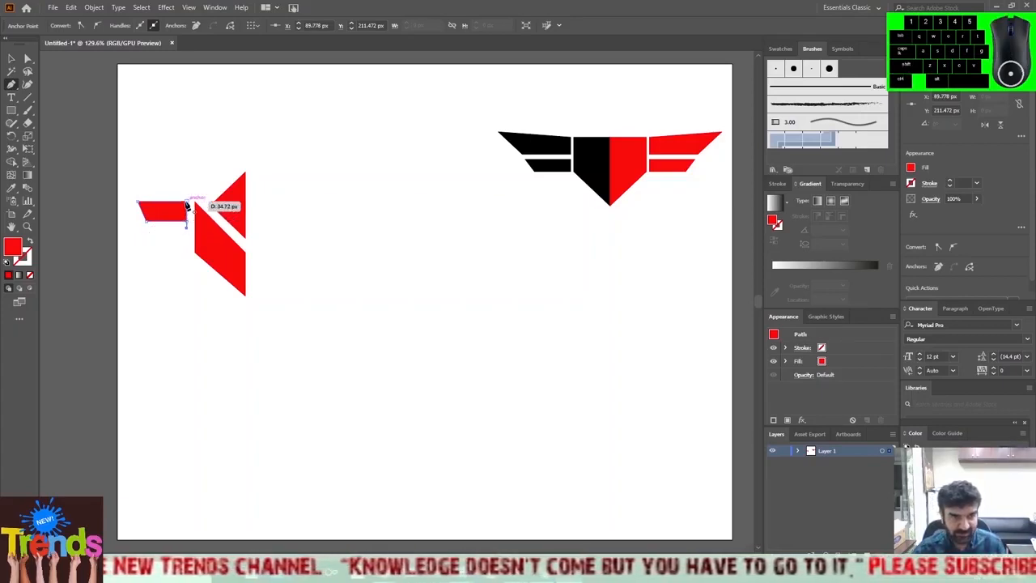
key(ctrl+z)
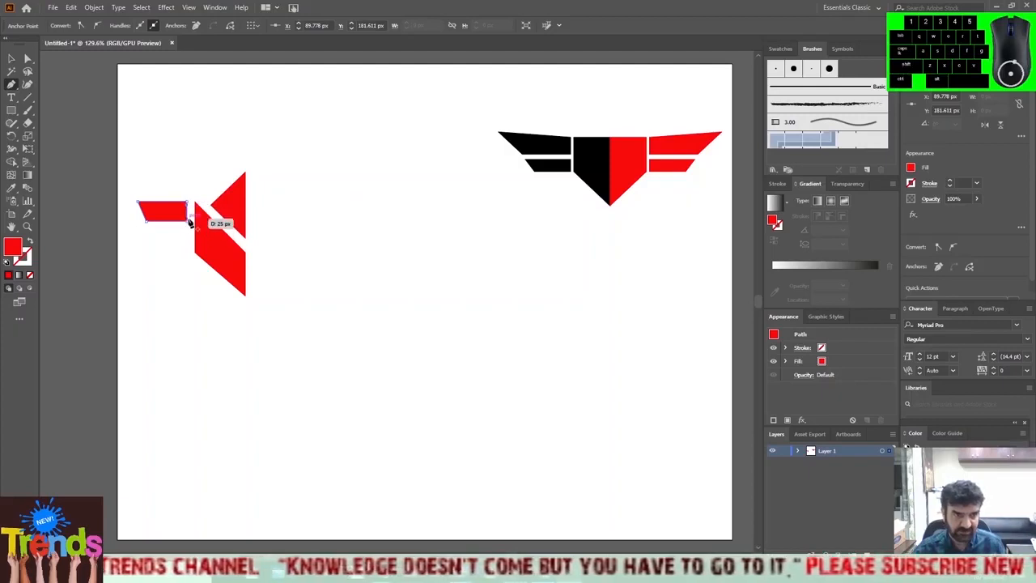
Close the wing shape with a vertical right edge ending at its upper-right starting point.
ctrl+click(187, 220)
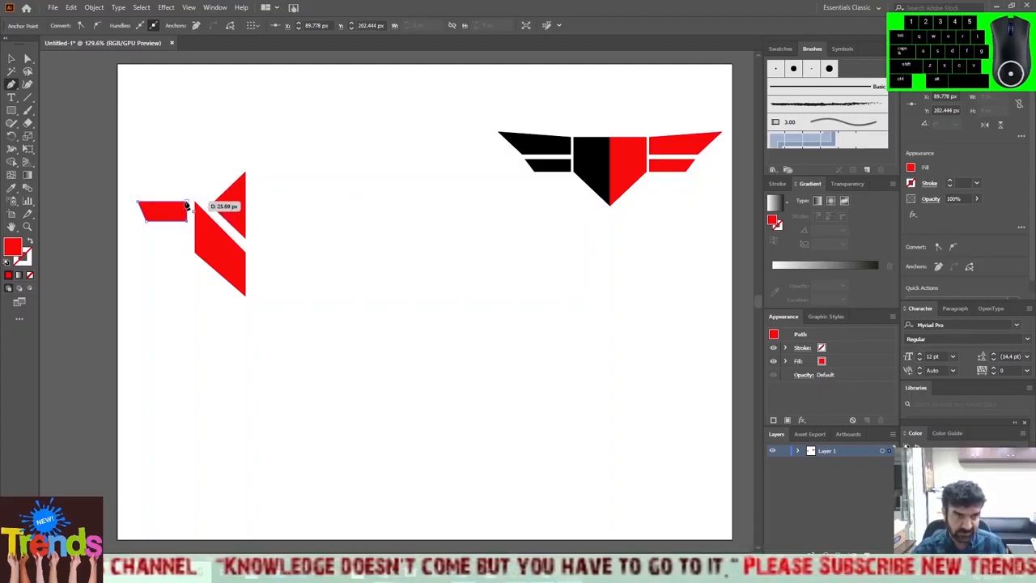
click(187, 201)
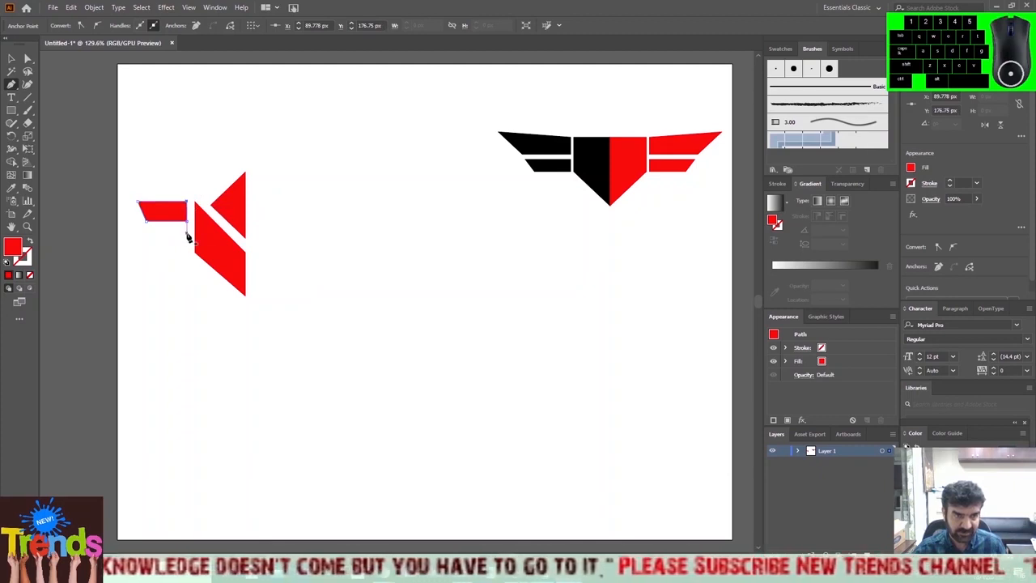
Draw a closed red lower wing shape about 47 px wide and 14 px high, with a slanted left edge, just below the upper wing shape.
click(186, 228)
drag(186, 230, 149, 232)
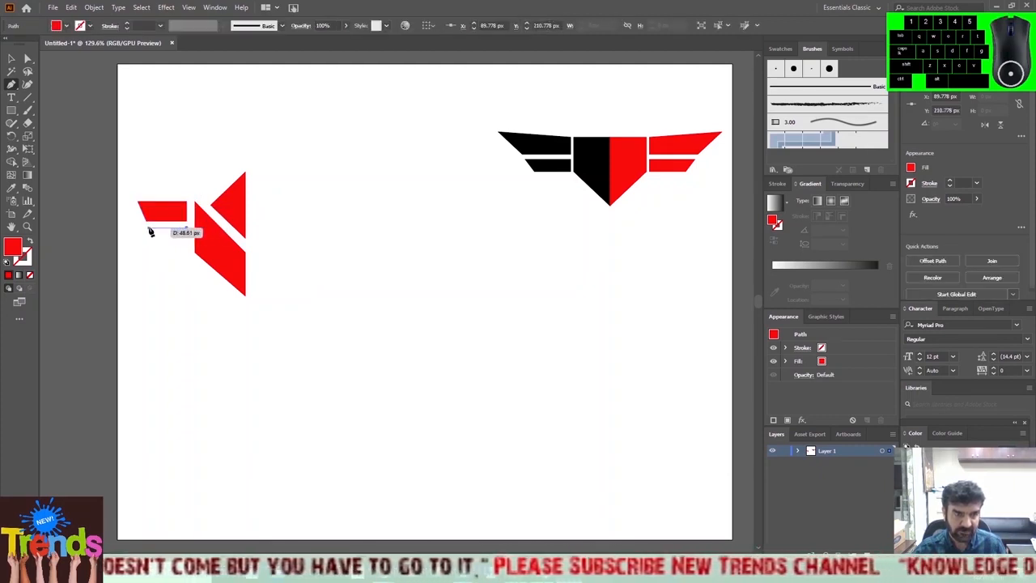
click(150, 228)
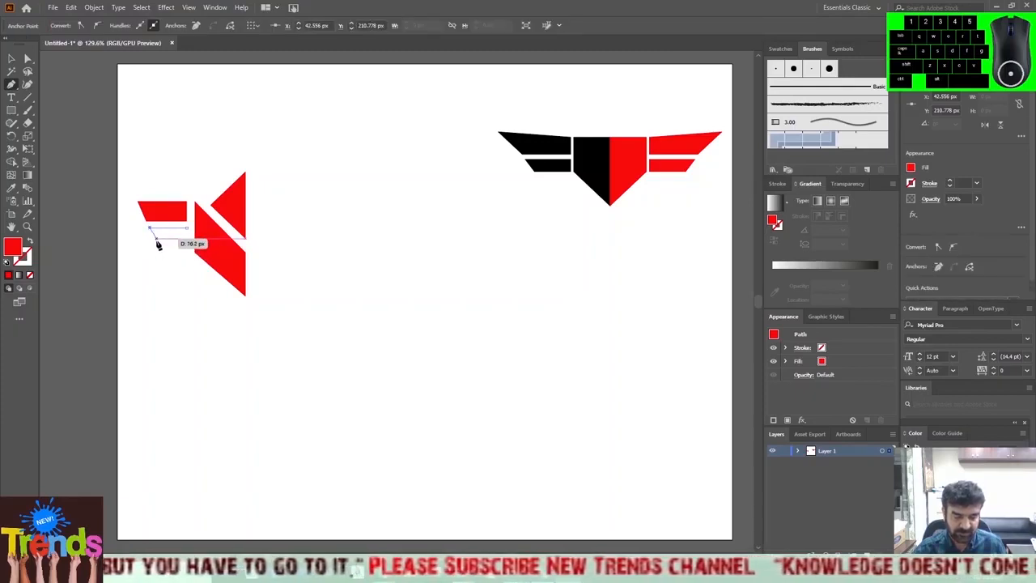
drag(159, 246, 188, 240)
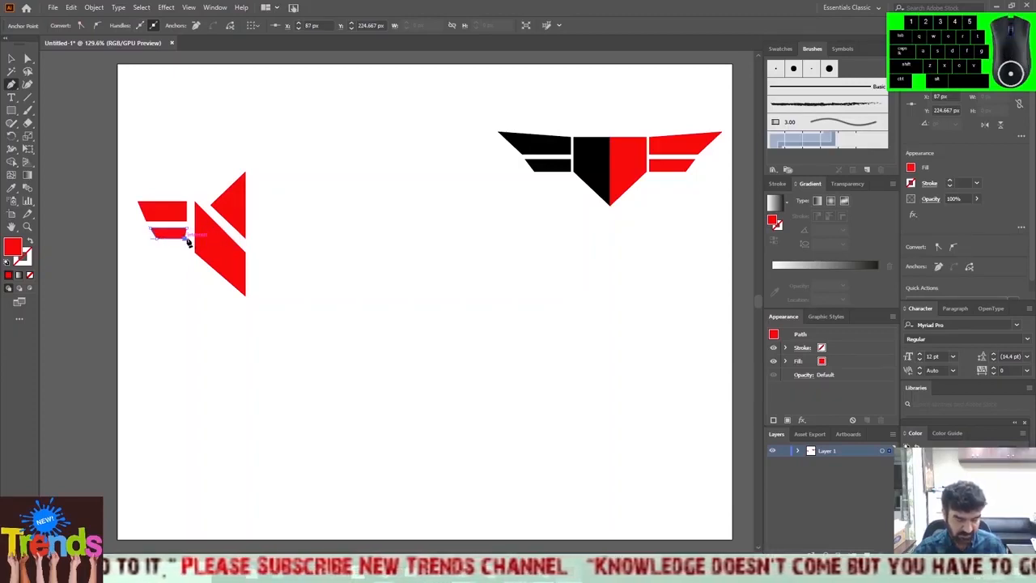
drag(186, 241, 188, 234)
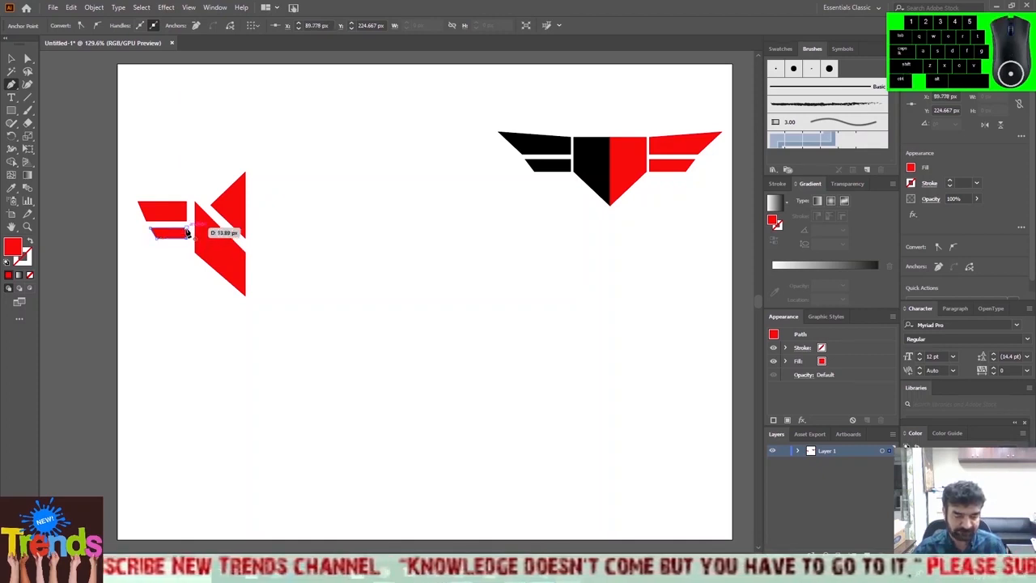
click(186, 228)
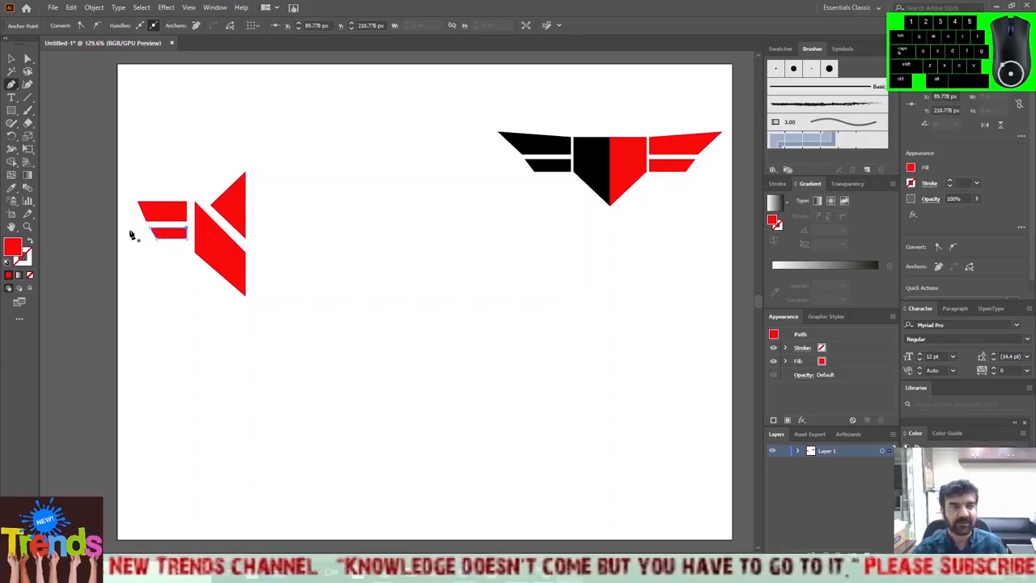
click(12, 63)
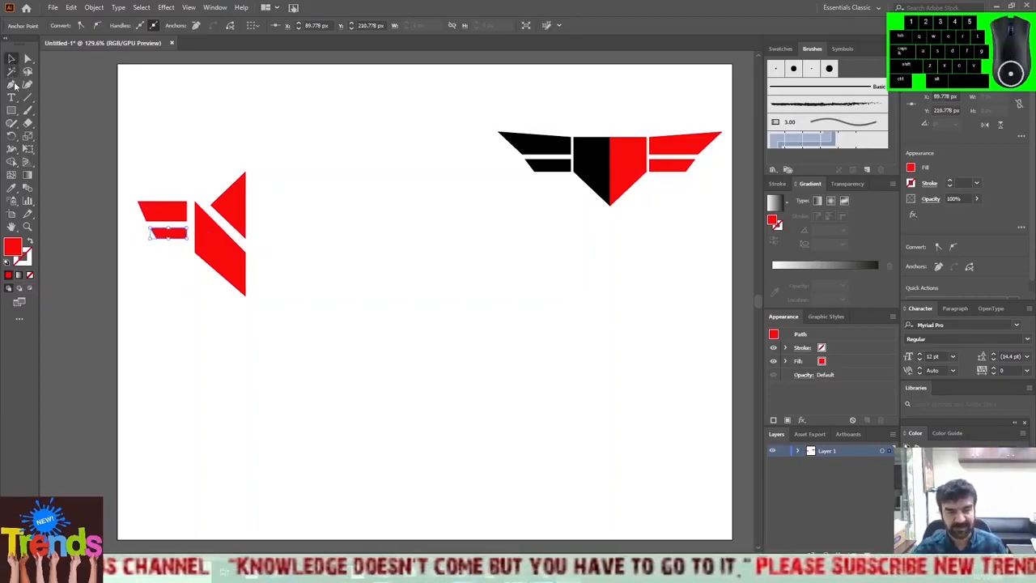
click(173, 300)
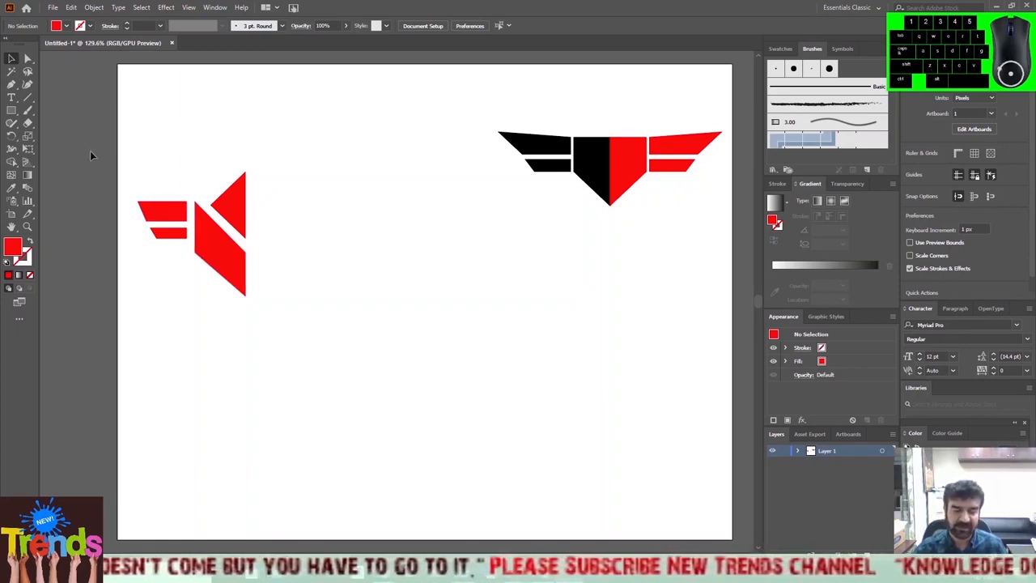
Move both wing shapes together about 5 px right, narrowing their gap to the four-sided shape.
drag(151, 195, 181, 272)
key(Right)
key(Right)
key(Right)
key(Right)
key(Right)
key(Right)
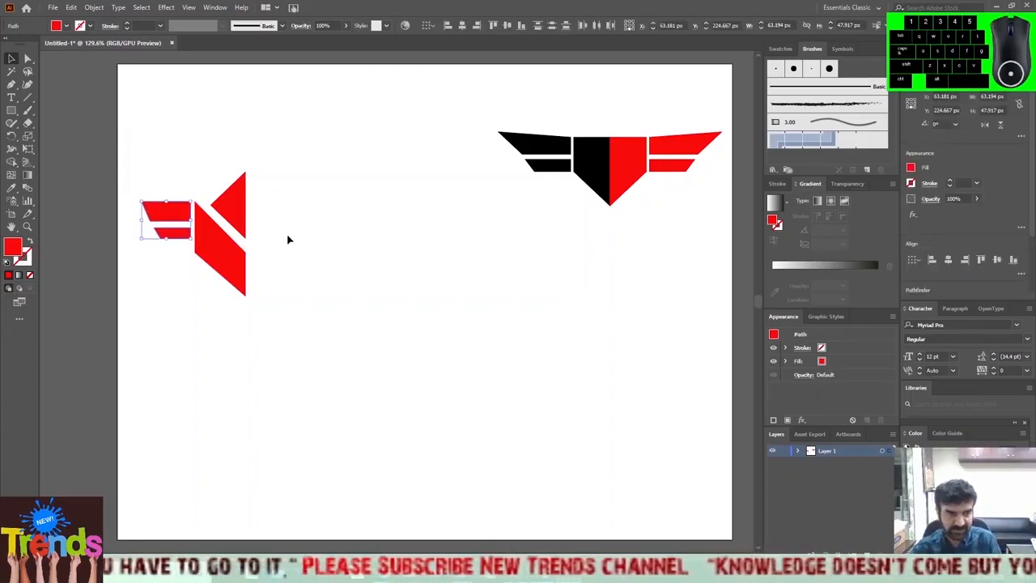
Move the red triangle down about 6 px, narrowing the diagonal gap above the four-sided shape.
click(238, 207)
key(Down)
key(Down)
key(Down)
key(Down)
key(Down)
key(Down)
key(Down)
key(Down)
key(Down)
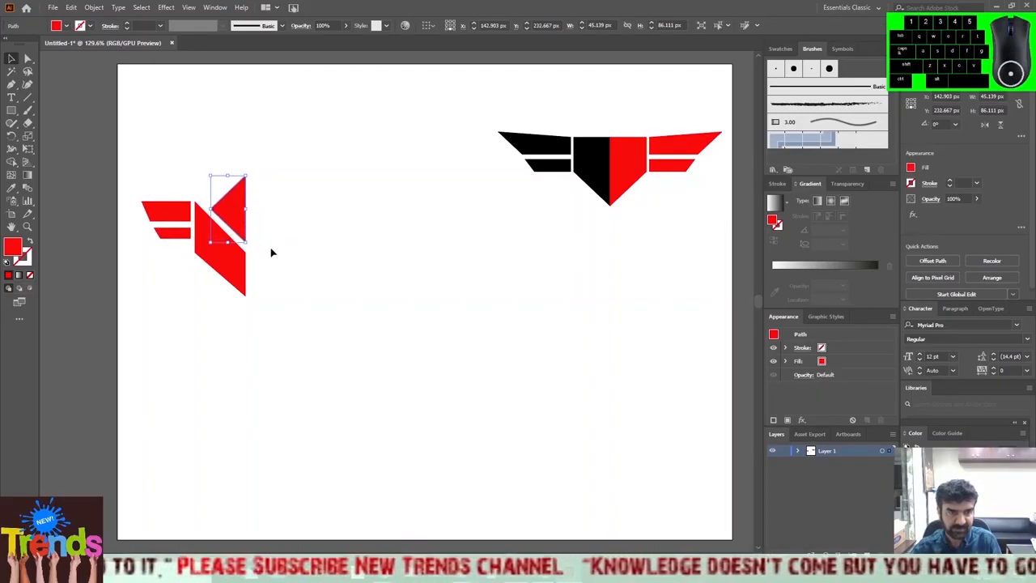
click(274, 253)
Create a reflected copy of all four red shapes across the vertical axis.
drag(131, 174, 296, 314)
right_click(208, 229)
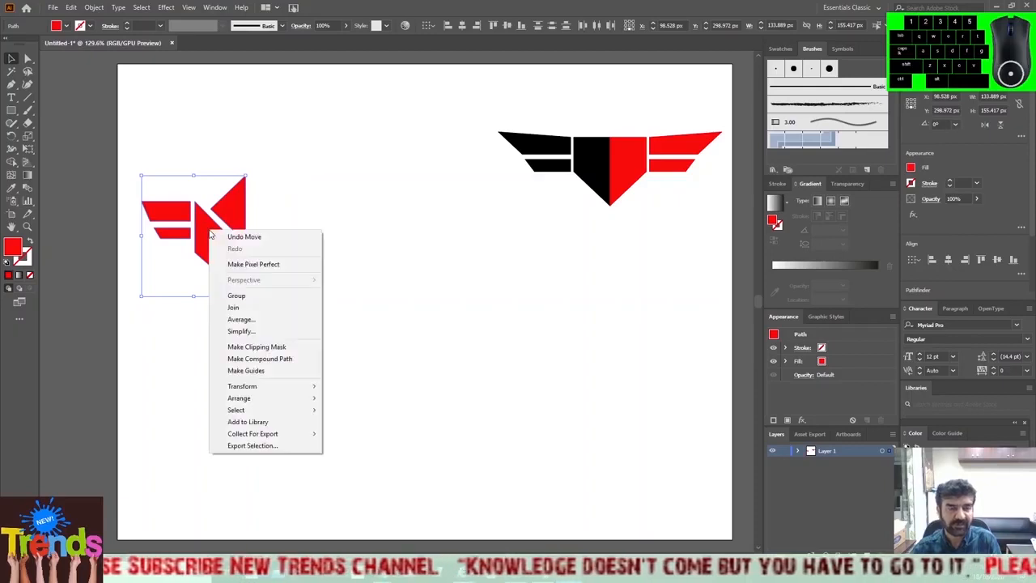
mouse_move(272, 389)
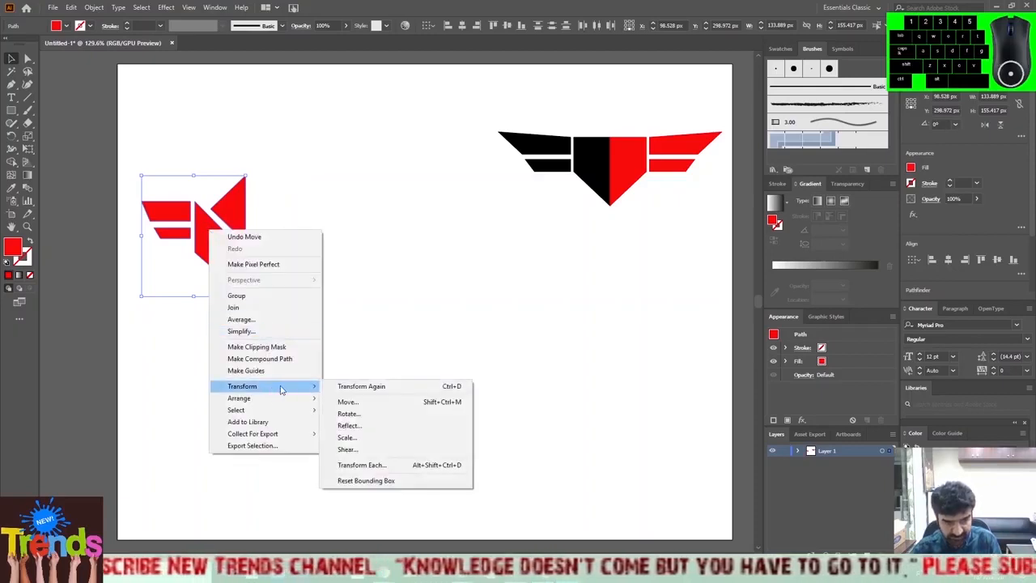
click(362, 424)
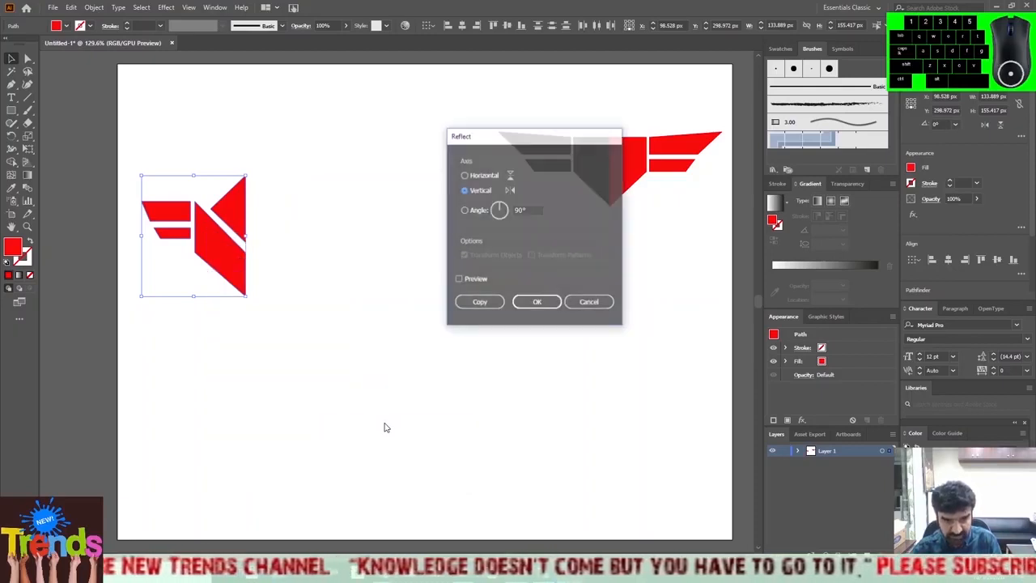
click(469, 301)
Move the reflected copy right until its straight inner edges meet those of the original half along the logo's centre line.
key(Right)
key(Right)
key(Right)
key(Right)
key(Right)
key(Right)
key(Right)
key(Right)
key(Right)
key(Right)
key(Right)
key(Right)
key(Right)
key(Right)
key(Right)
key(Right)
key(Right)
key(Right)
key(Right)
key(Right)
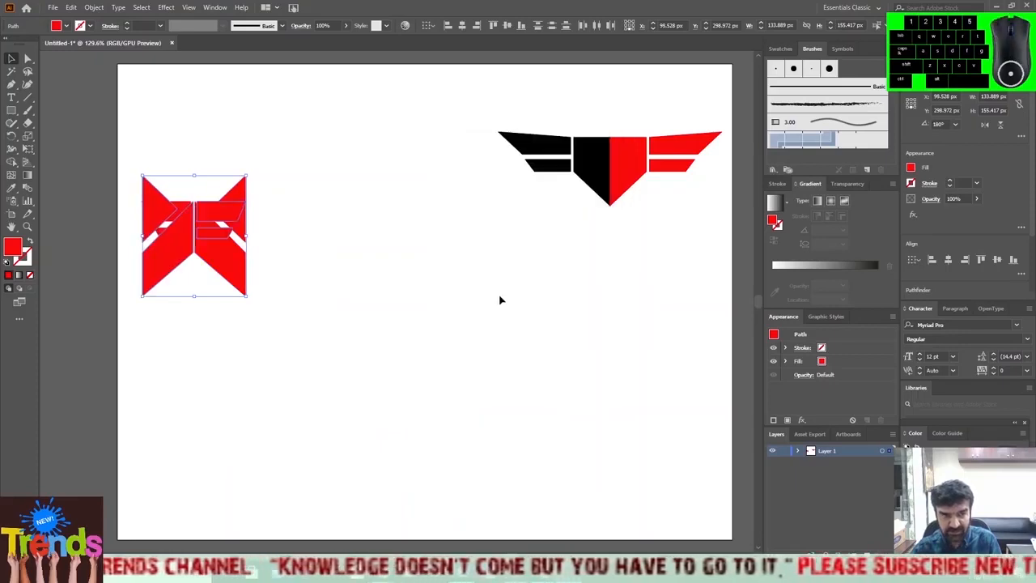
key(Right)
key(Right)
key(Right)
key(Right)
key(Right)
key(Right)
key(Right)
key(Right)
key(Right)
key(Right)
key(Right)
key(Right)
key(Right)
key(Right)
key(Right)
key(Right)
key(Right)
key(Right)
key(Right)
key(Right)
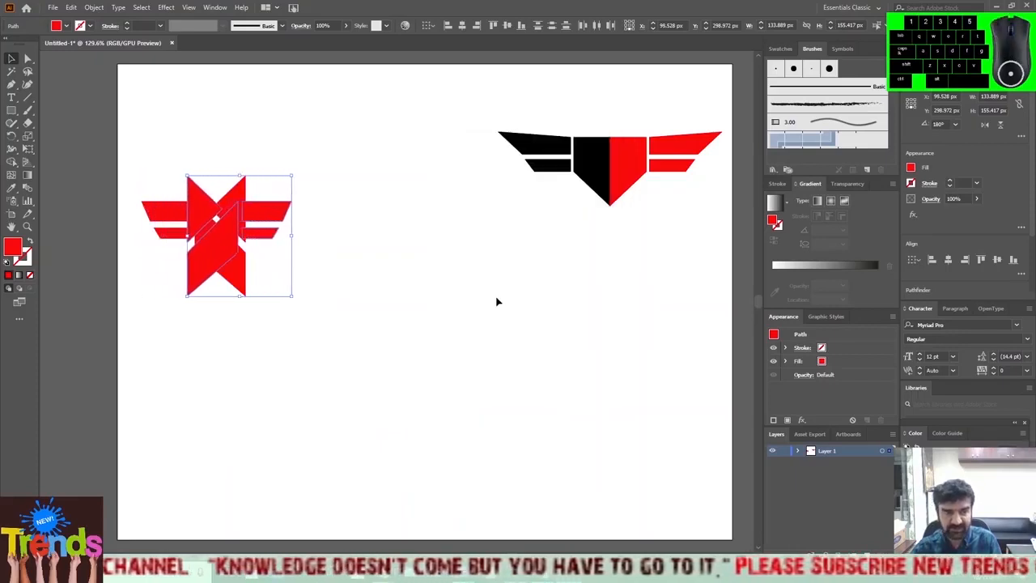
key(Right)
key(Right)
key(Right)
key(Right)
key(Right)
key(Right)
key(Right)
key(Right)
key(Right)
key(Right)
key(Right)
key(Right)
key(Right)
key(Right)
key(Right)
key(Right)
key(Right)
key(Right)
key(Right)
key(Right)
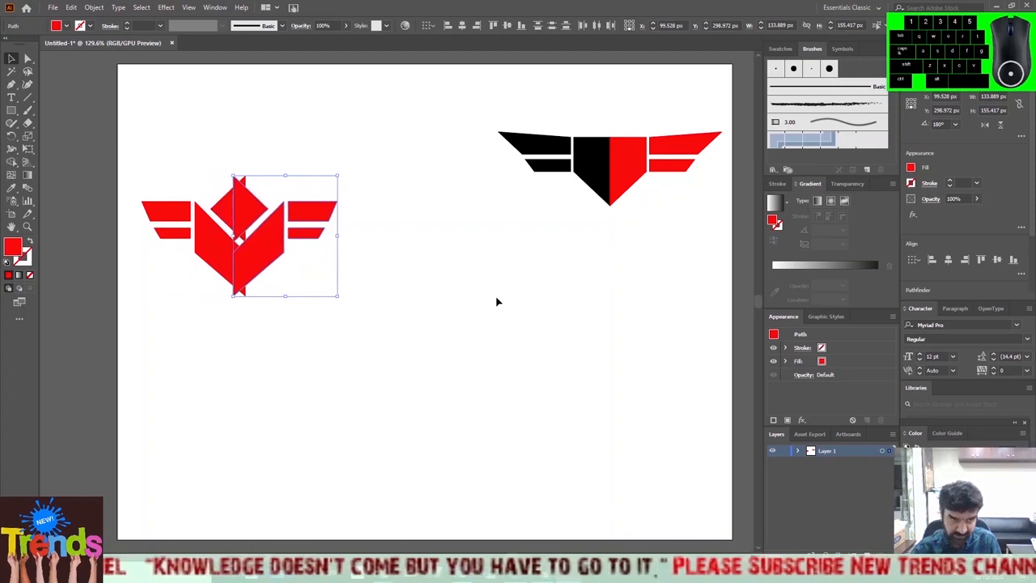
key(Left)
key(Left)
key(Left)
key(Left)
key(Left)
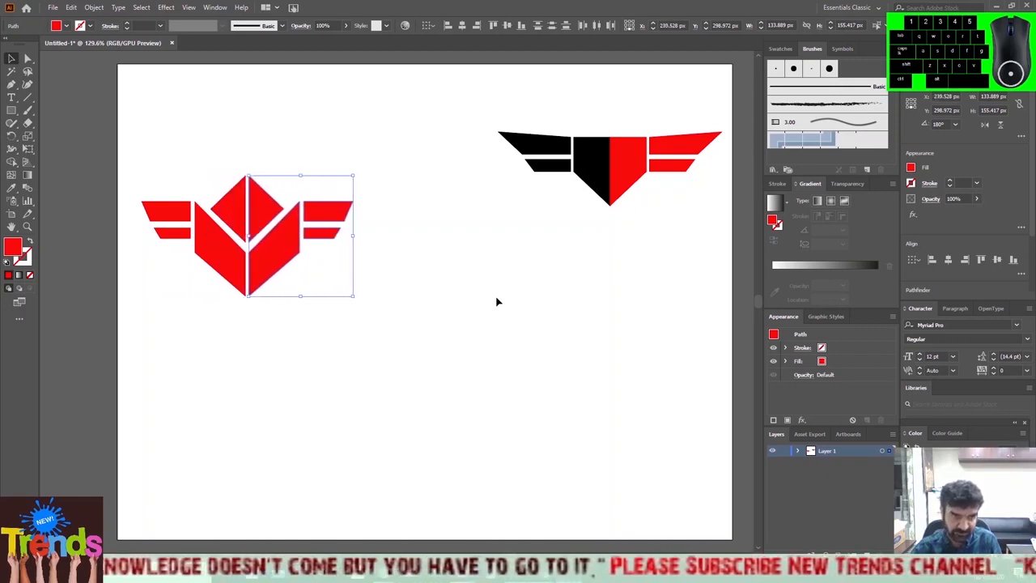
click(412, 384)
drag(128, 141, 400, 348)
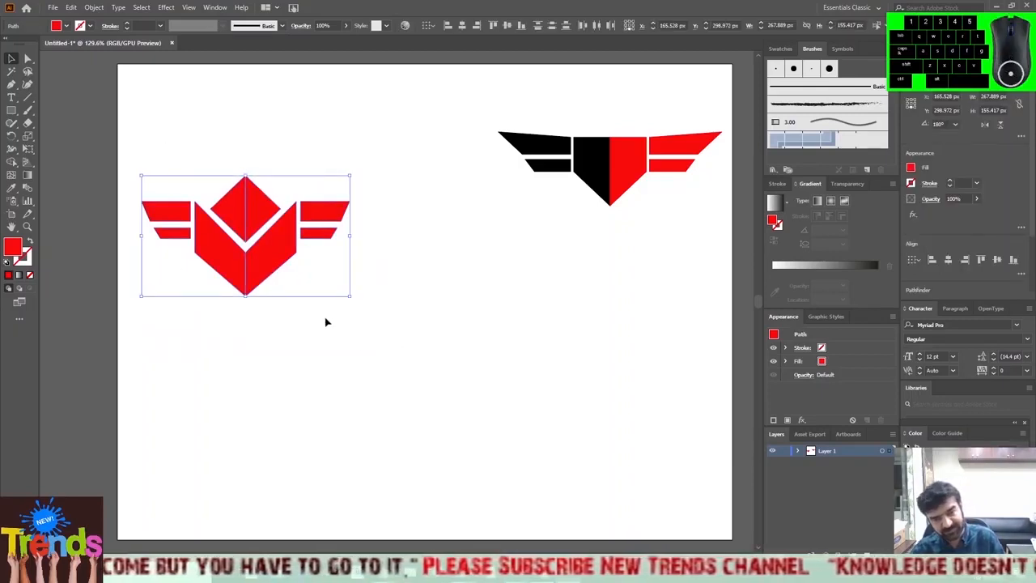
click(283, 324)
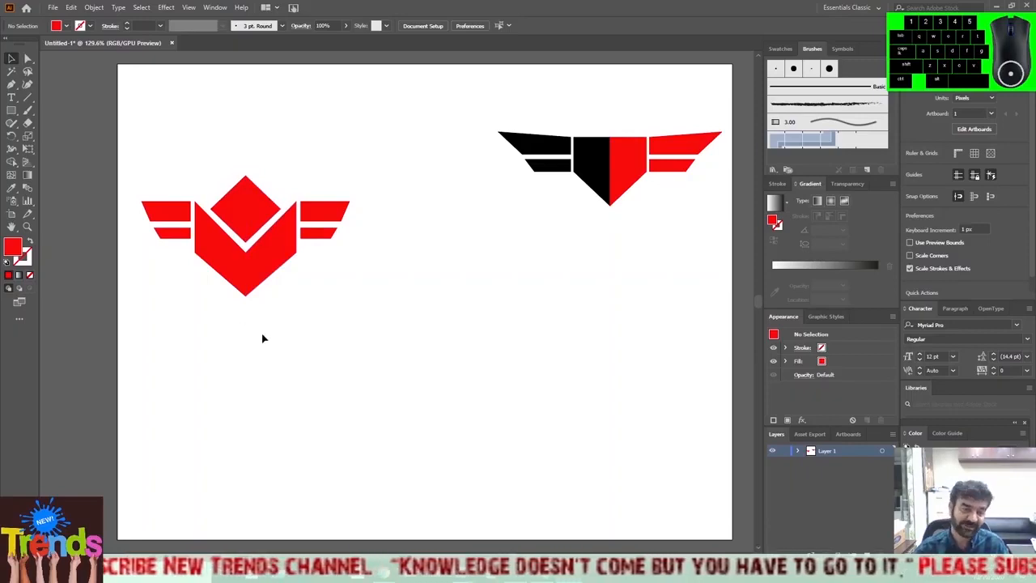
Change the fill of the logo's reflected right half to near-black 190F0F.
drag(422, 172, 254, 345)
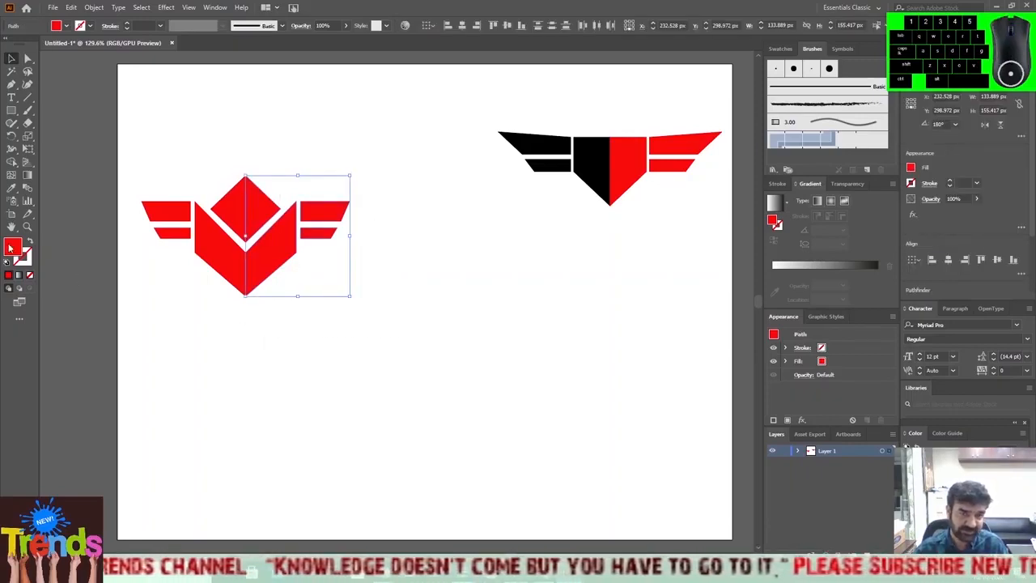
double_click(12, 247)
click(708, 318)
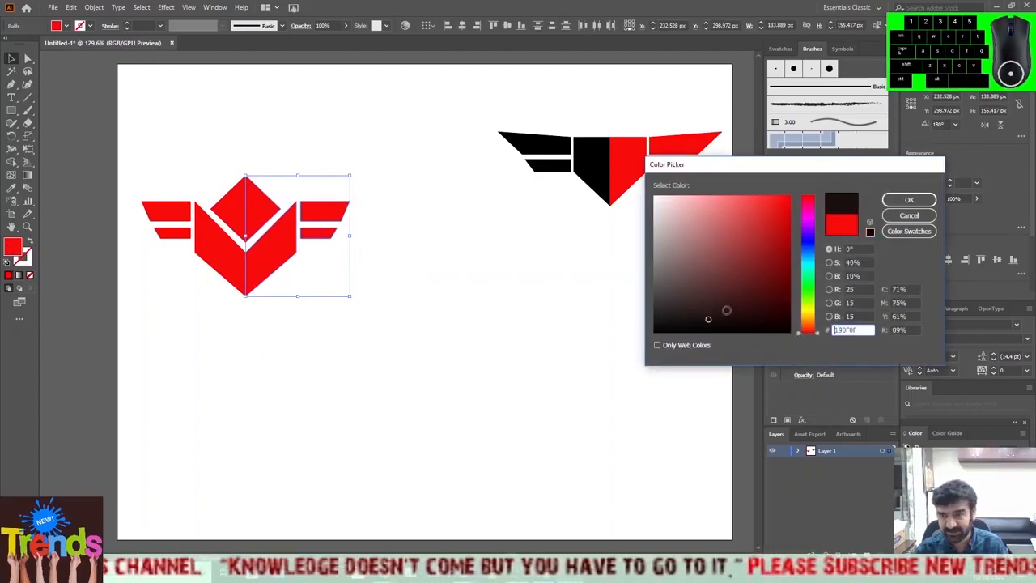
click(908, 199)
click(450, 323)
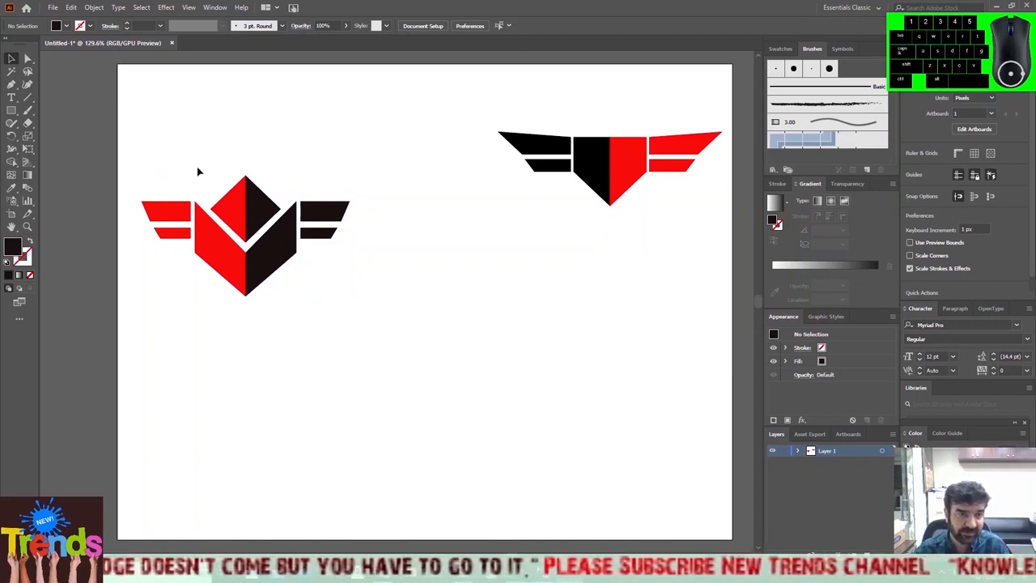
Examine the vertical seam between the red and black halves of the new logo at several magnifications, up to the closest zoom.
click(27, 226)
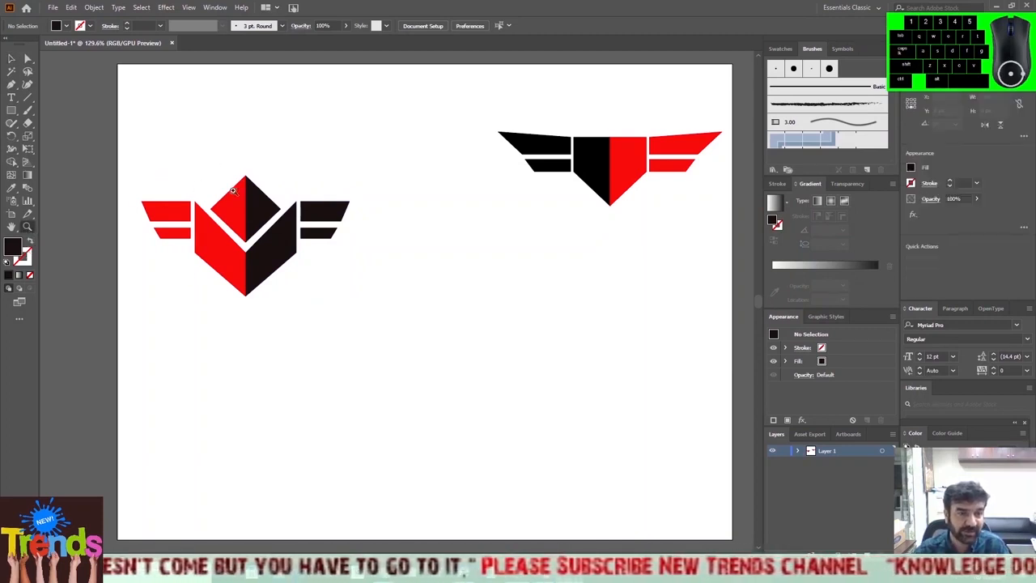
click(246, 182)
click(389, 310)
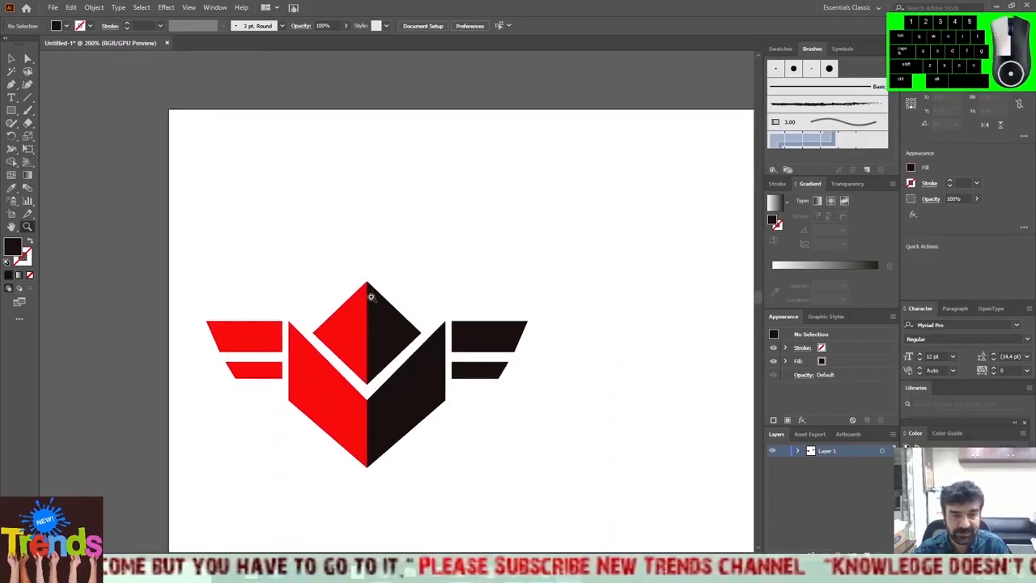
click(375, 299)
click(394, 293)
click(398, 303)
click(372, 303)
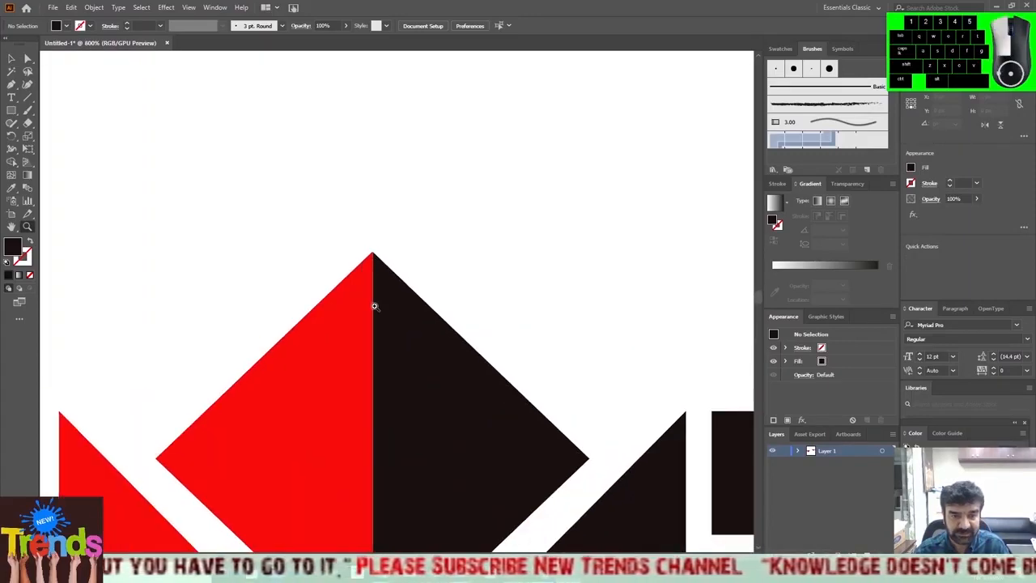
click(374, 302)
click(422, 241)
click(408, 243)
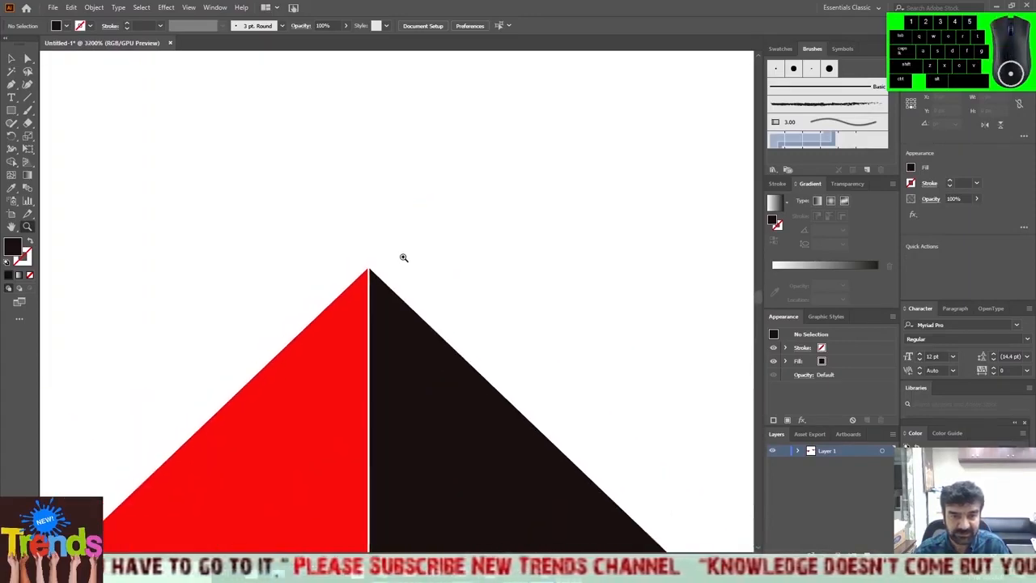
click(376, 292)
click(381, 292)
click(436, 347)
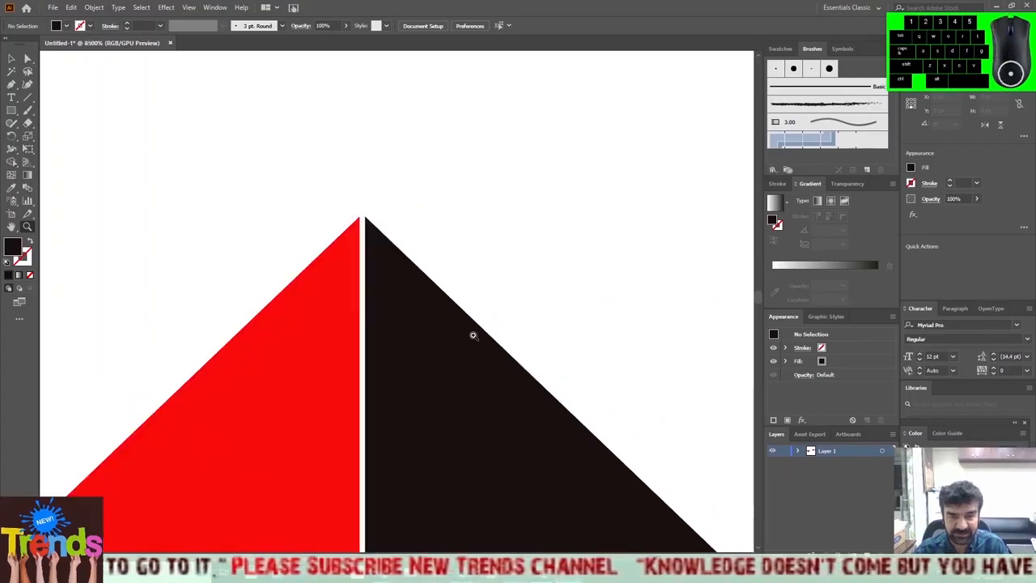
scroll(436, 347, down, 9)
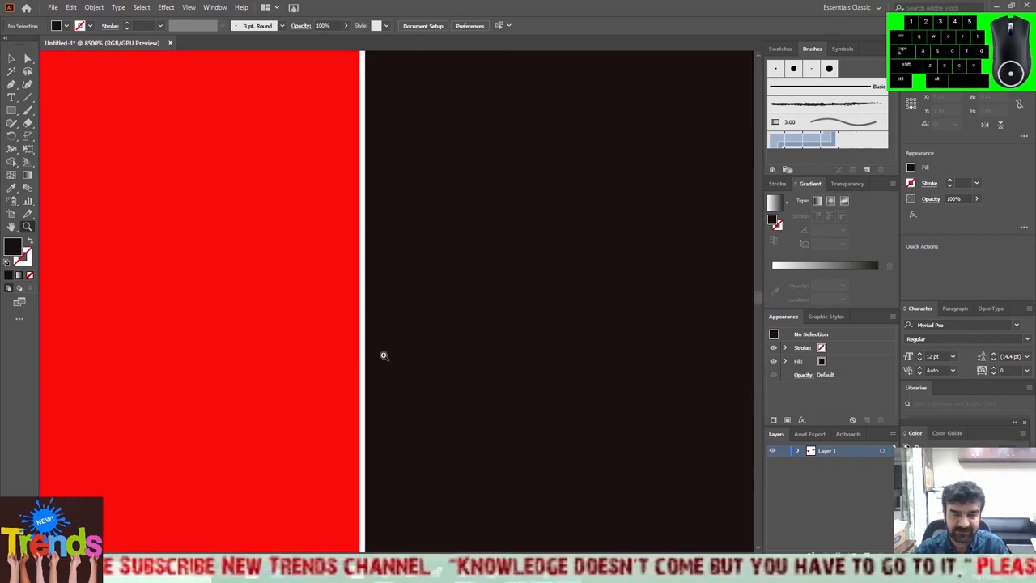
scroll(384, 354, up, 3)
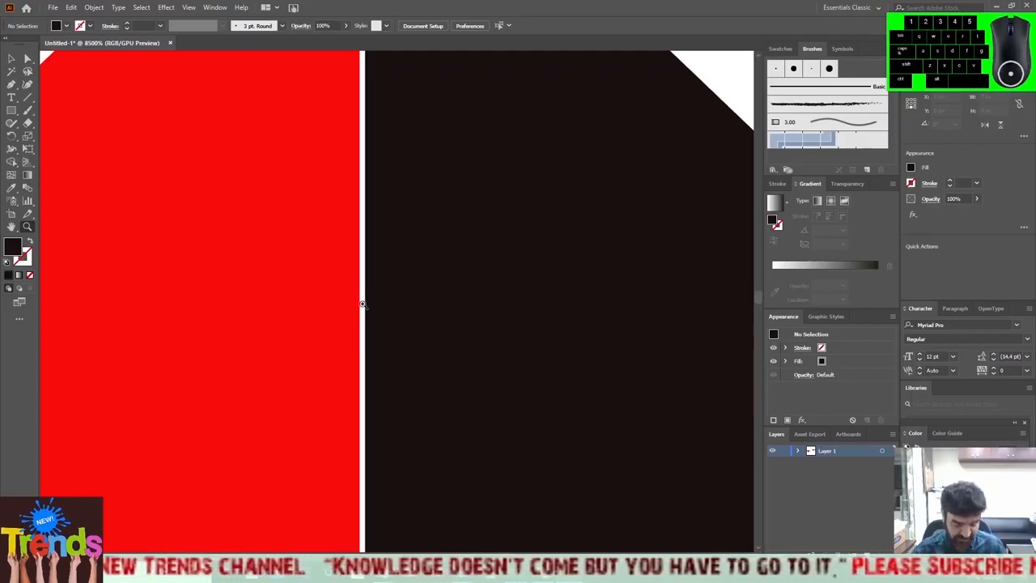
scroll(363, 304, down, 3)
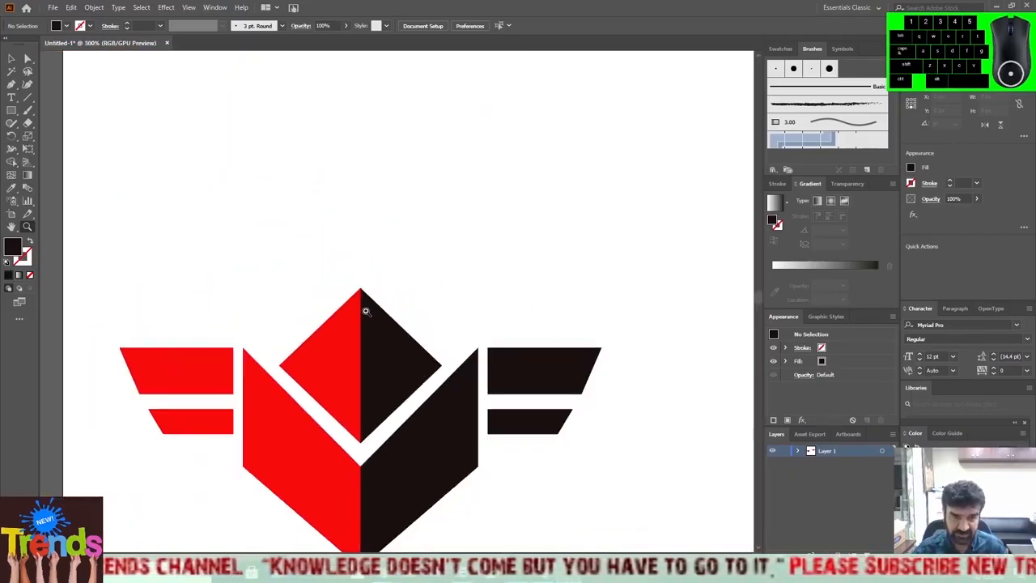
scroll(359, 324, up, 4)
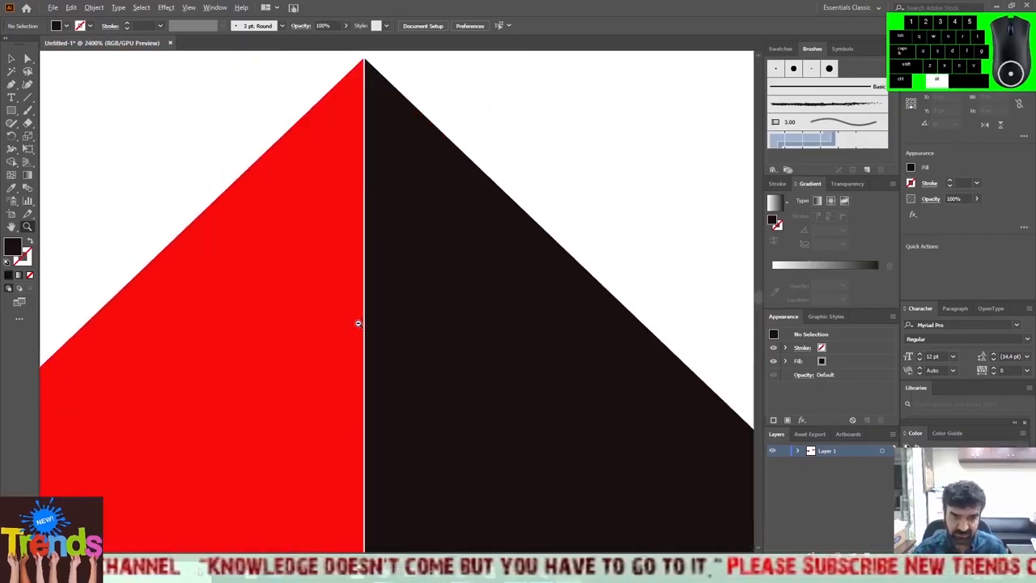
scroll(359, 324, down, 3)
drag(315, 335, 348, 148)
drag(352, 277, 346, 325)
drag(447, 276, 419, 248)
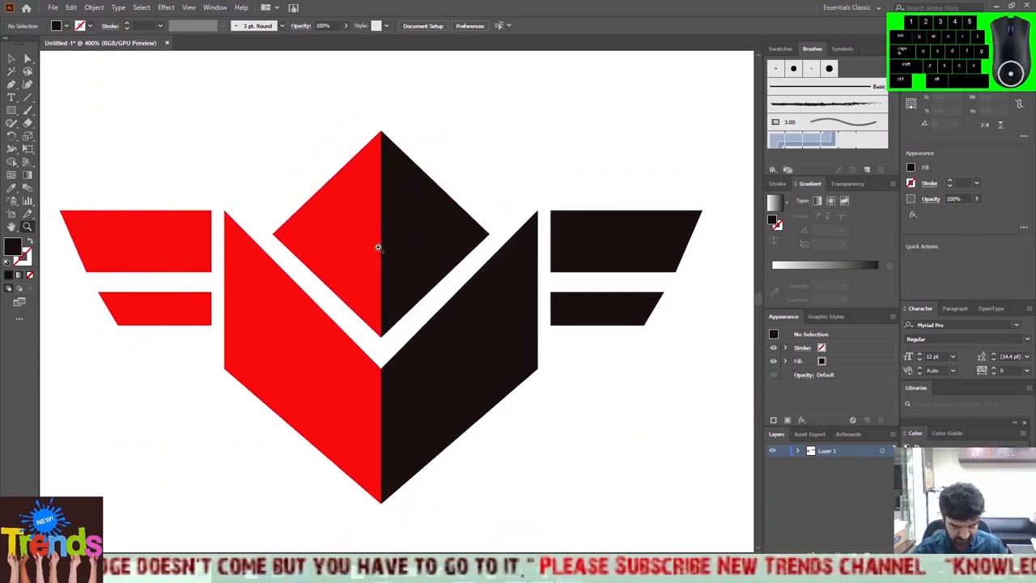
click(377, 273)
alt+click(377, 274)
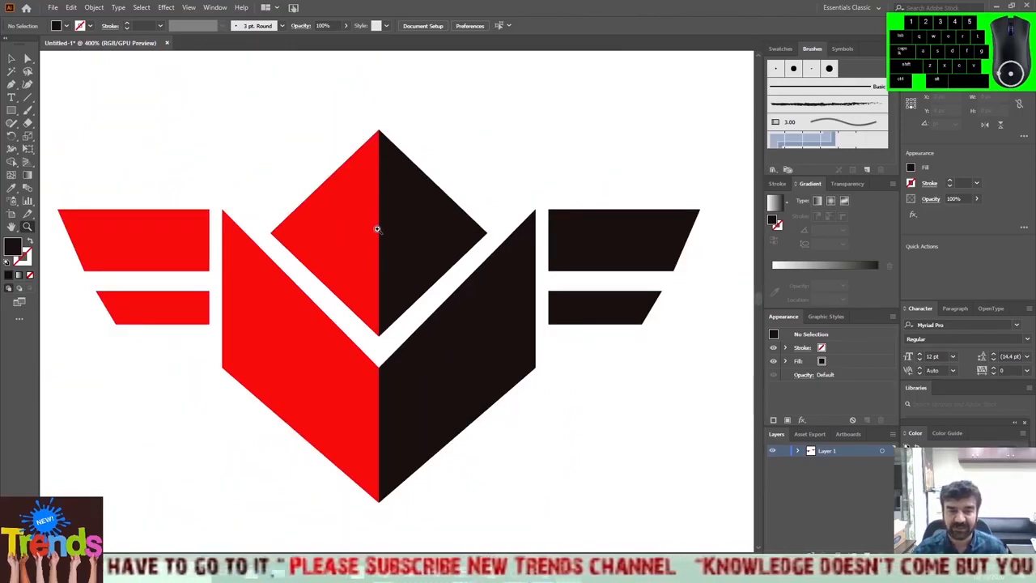
drag(377, 230, 376, 230)
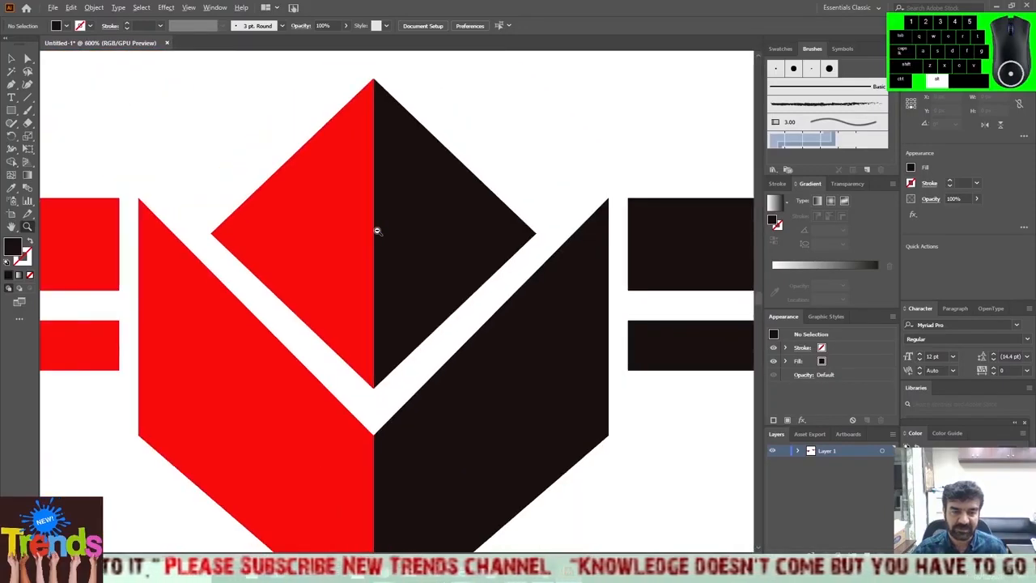
scroll(354, 227, down, 1)
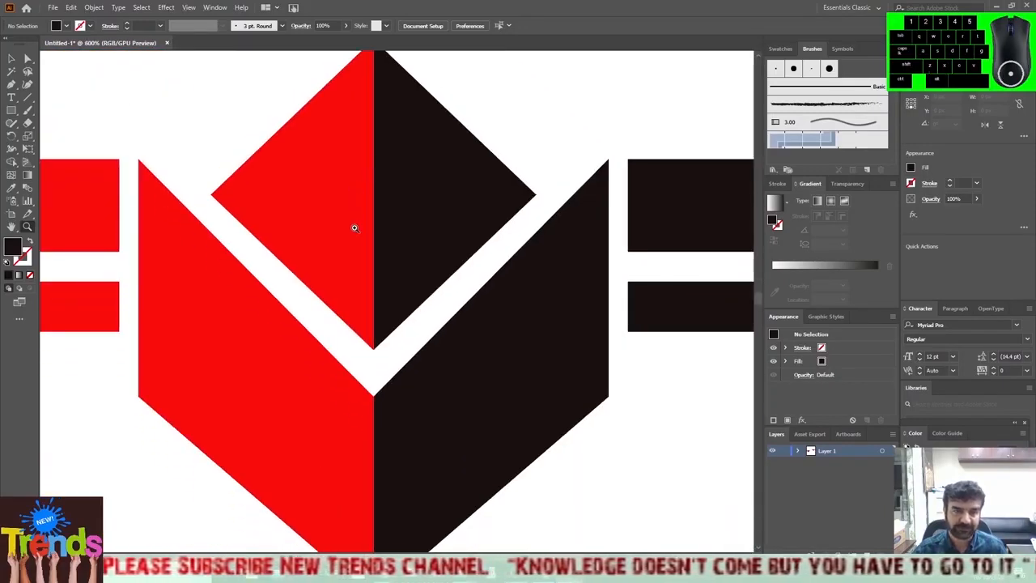
scroll(355, 228, down, 2)
scroll(355, 228, up, 4)
scroll(354, 227, up, 3)
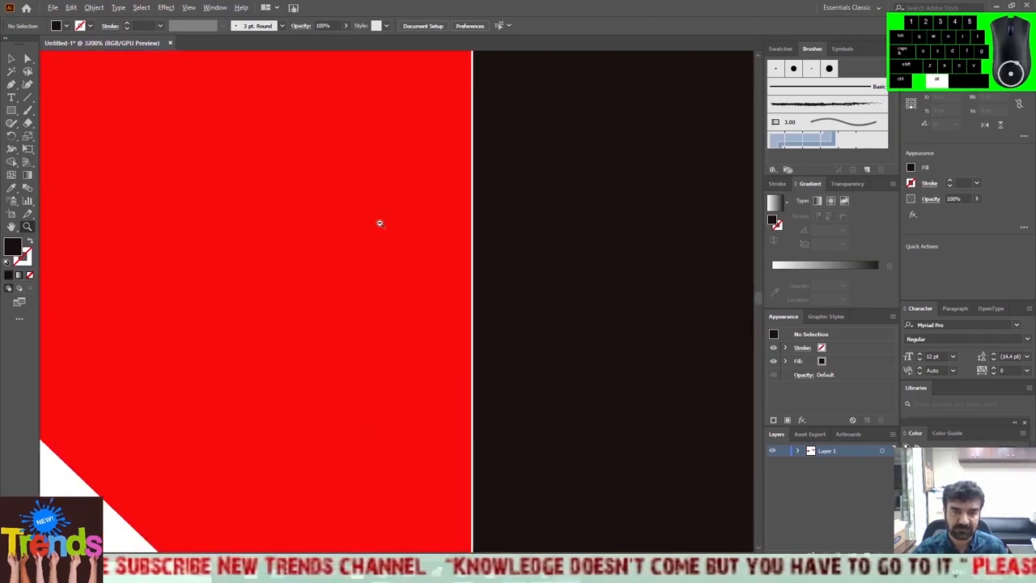
Inspect the seam between the red and black halves near the diamond's upper tip at several magnifications.
key(space)
drag(486, 131, 442, 356)
drag(462, 81, 475, 144)
scroll(507, 315, down, 4)
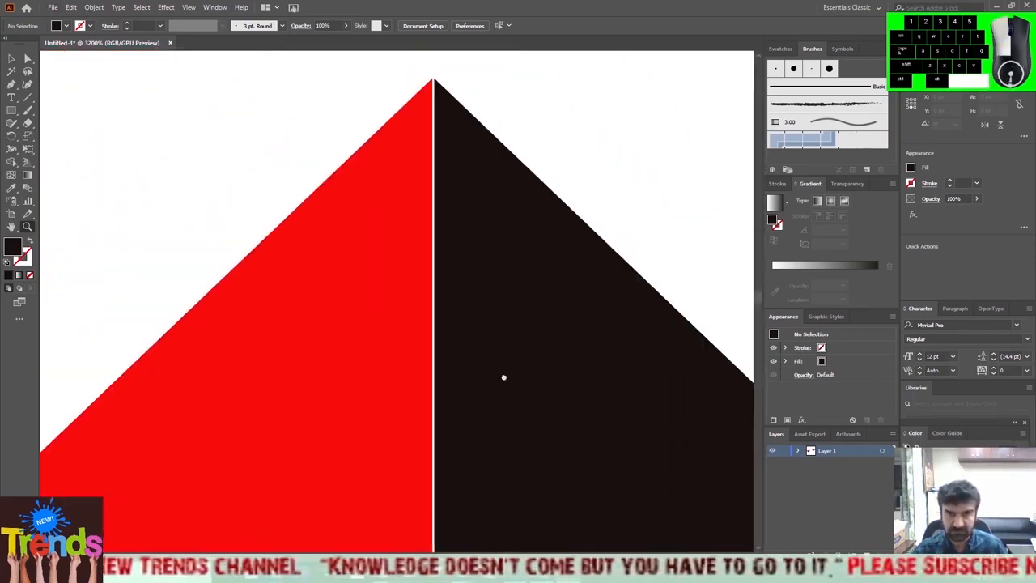
scroll(458, 283, up, 1)
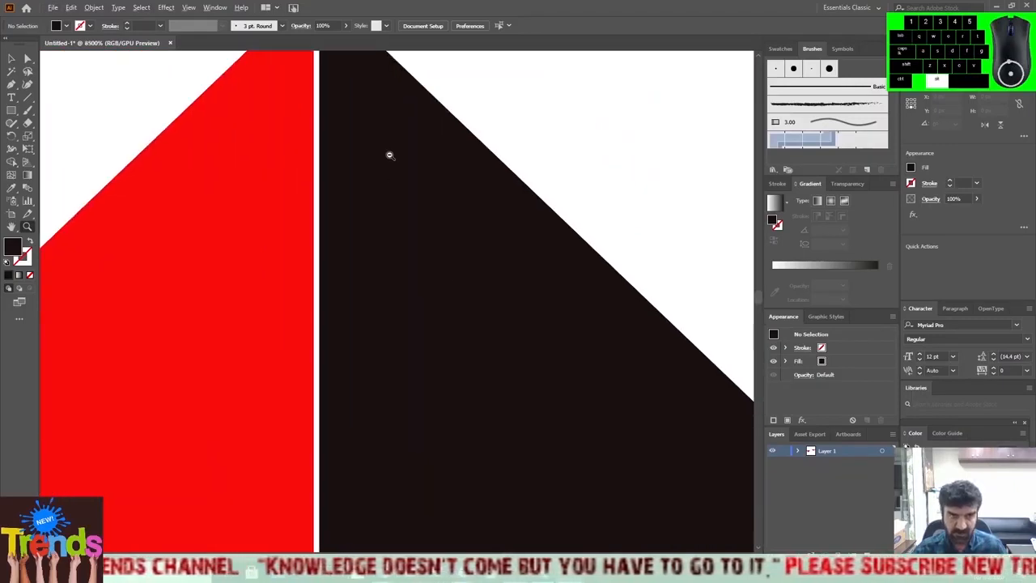
scroll(427, 293, up, 1)
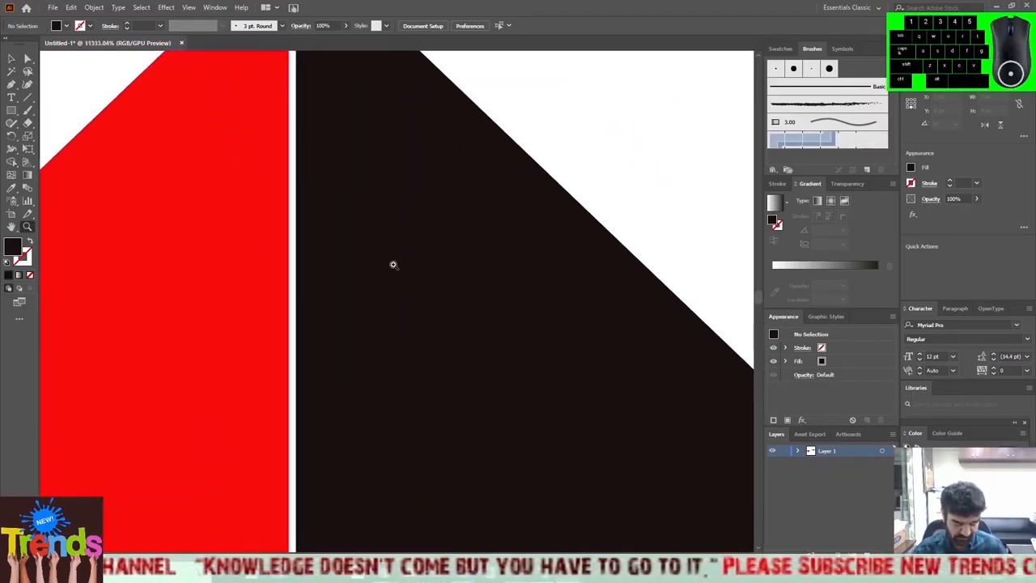
scroll(393, 264, down, 8)
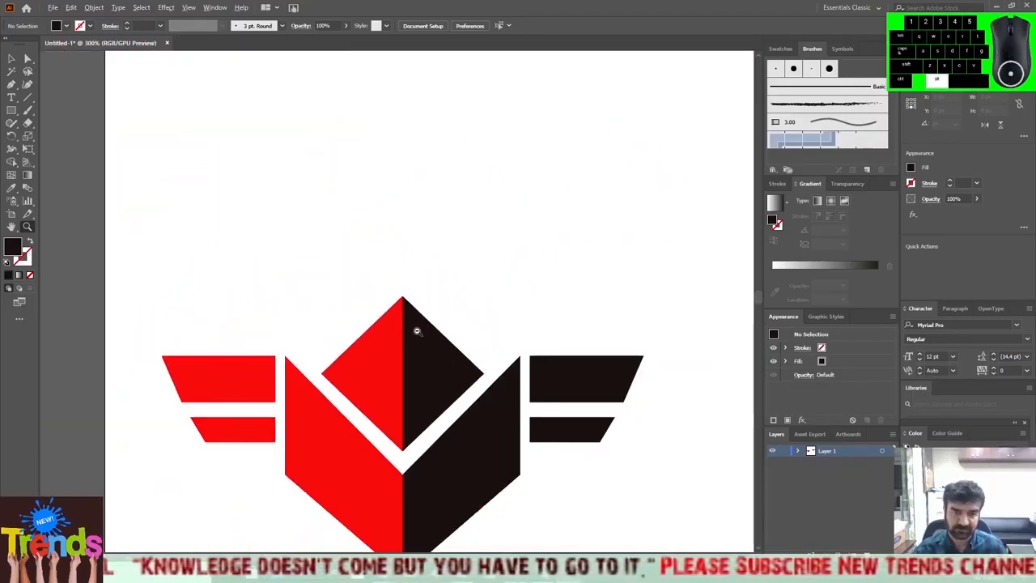
scroll(407, 356, down, 2)
Compare the diamond logo with the earlier winged shield logo, viewing both at several zoom levels.
drag(429, 319, 238, 187)
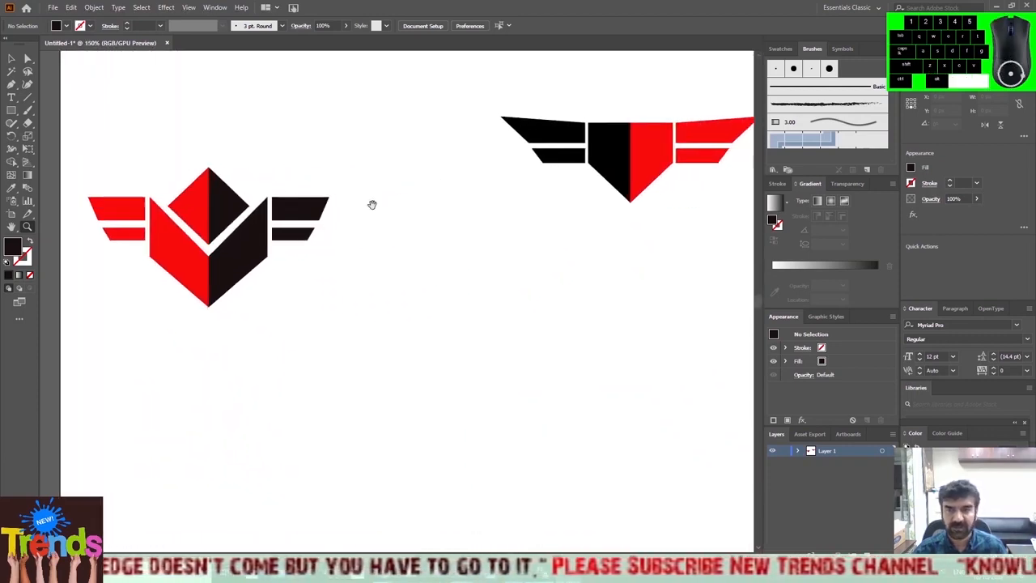
click(622, 173)
scroll(398, 246, down, 2)
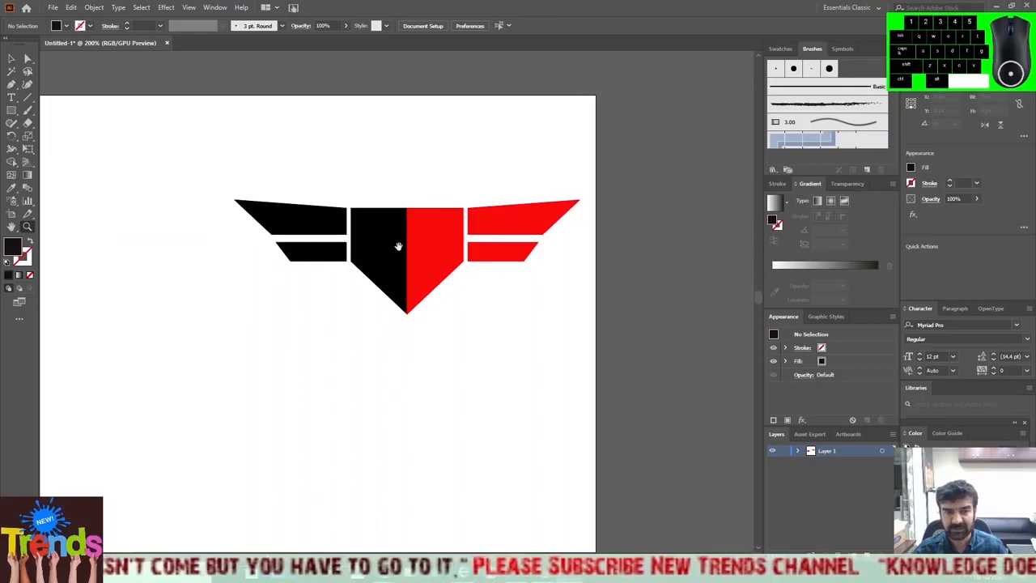
alt+click(312, 337)
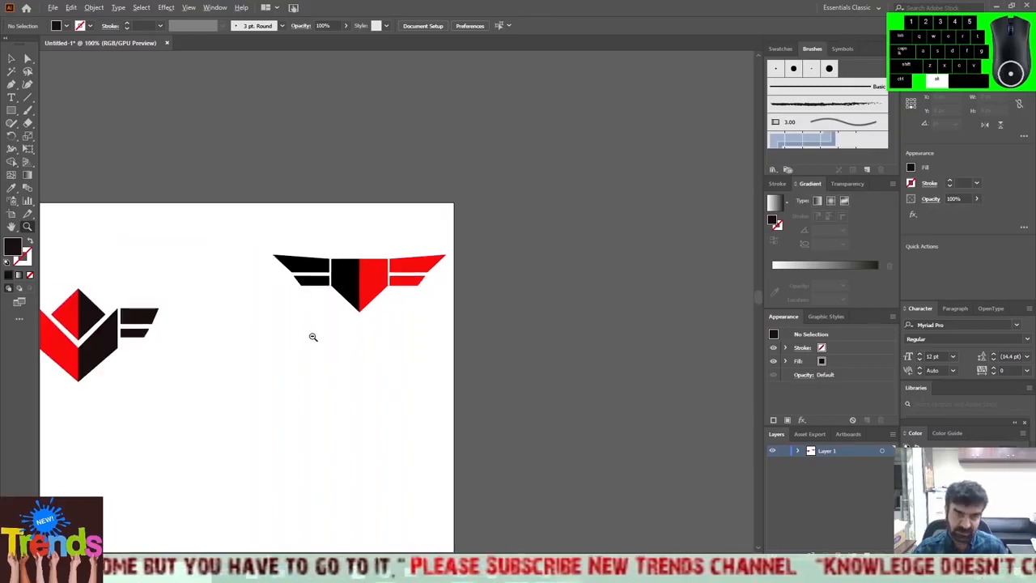
drag(222, 343, 388, 269)
scroll(355, 304, up, 1)
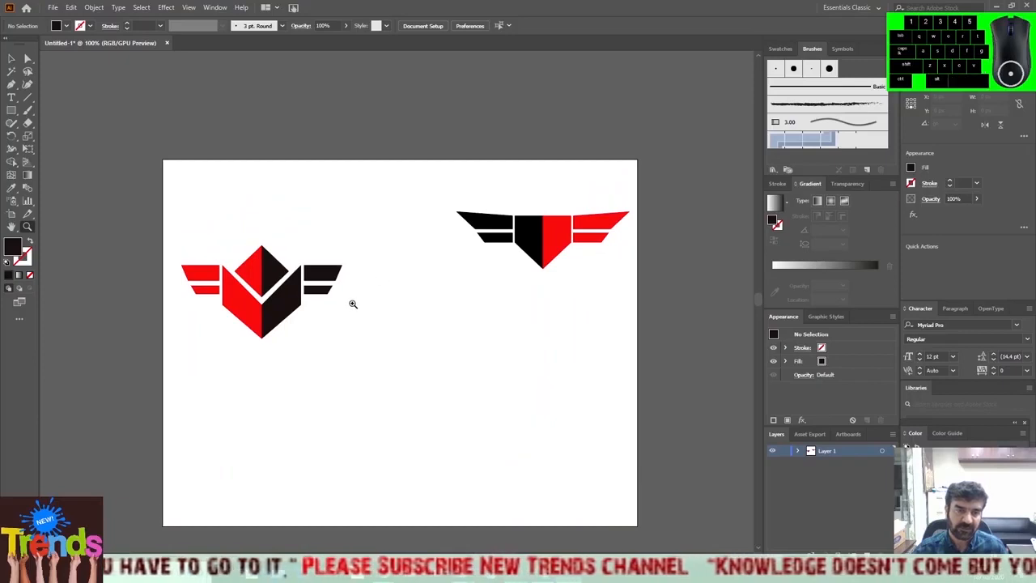
click(275, 312)
drag(540, 318, 500, 315)
scroll(527, 318, down, 1)
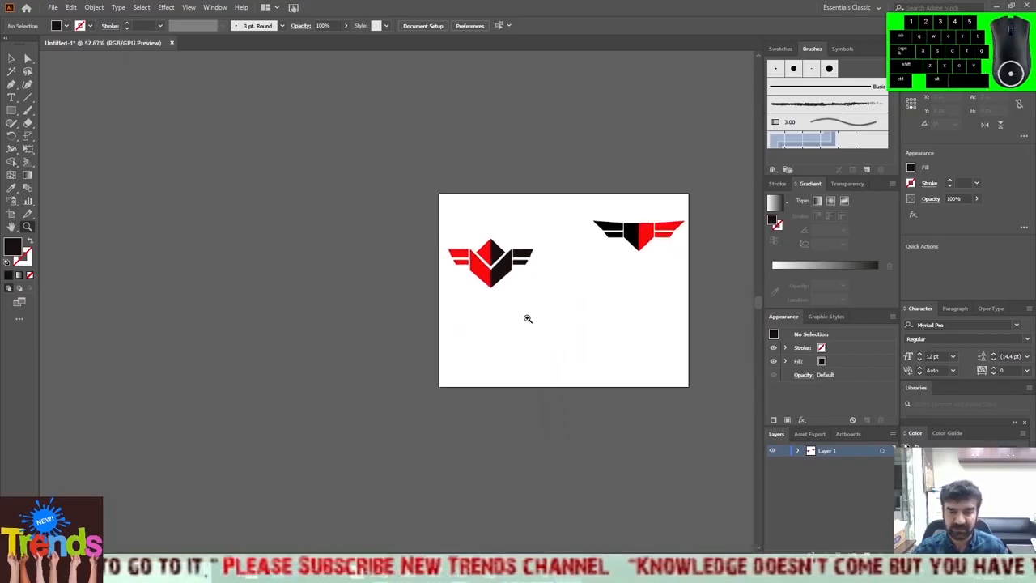
click(543, 284)
click(544, 284)
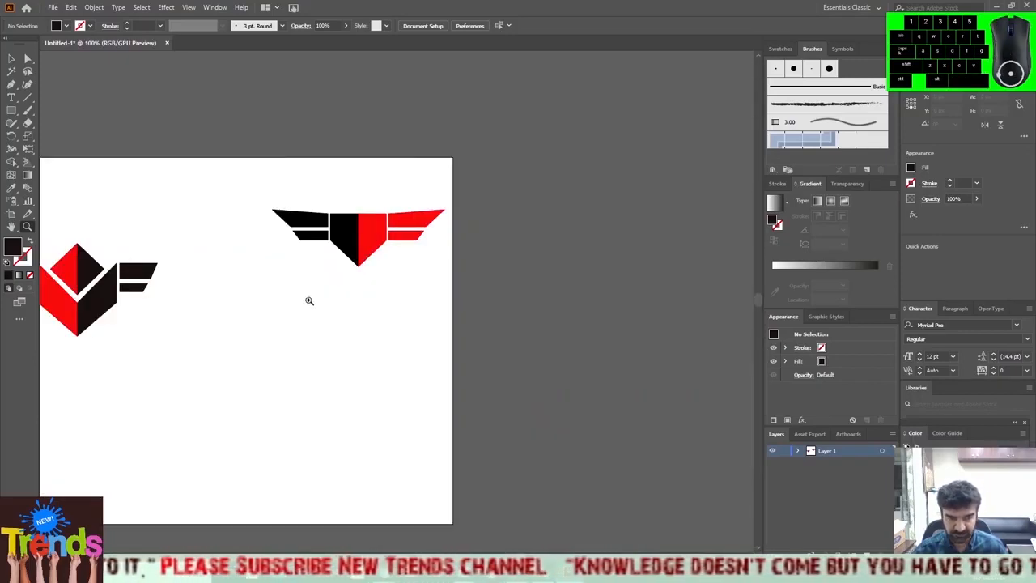
drag(247, 453, 417, 413)
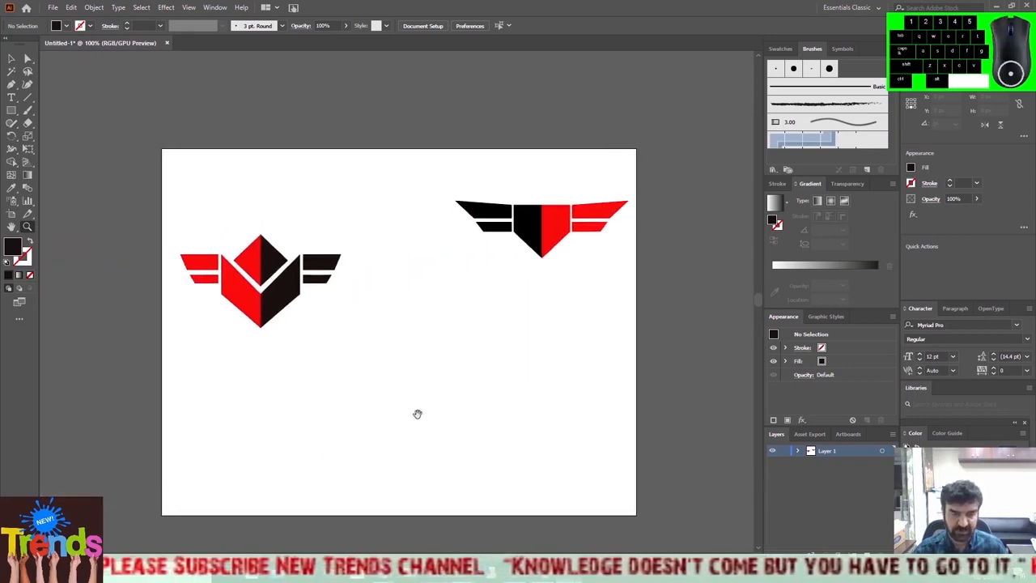
scroll(418, 414, down, 2)
scroll(418, 414, up, 3)
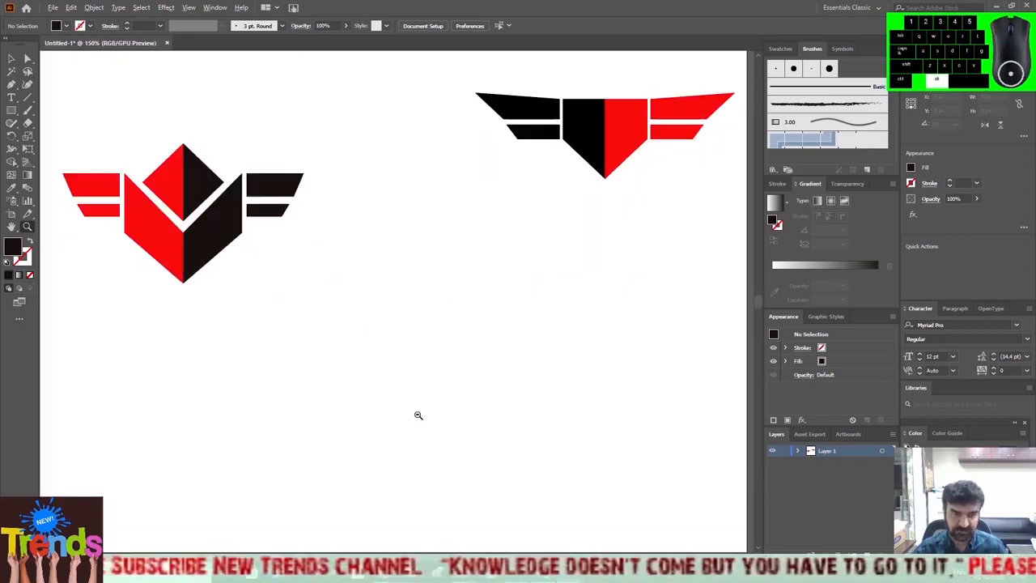
scroll(318, 346, down, 1)
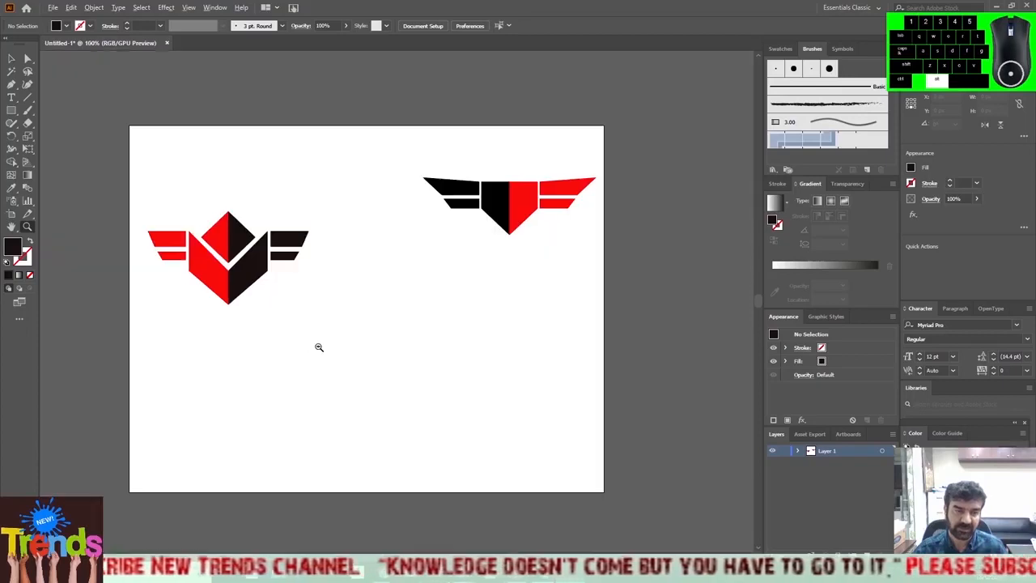
drag(311, 346, 347, 342)
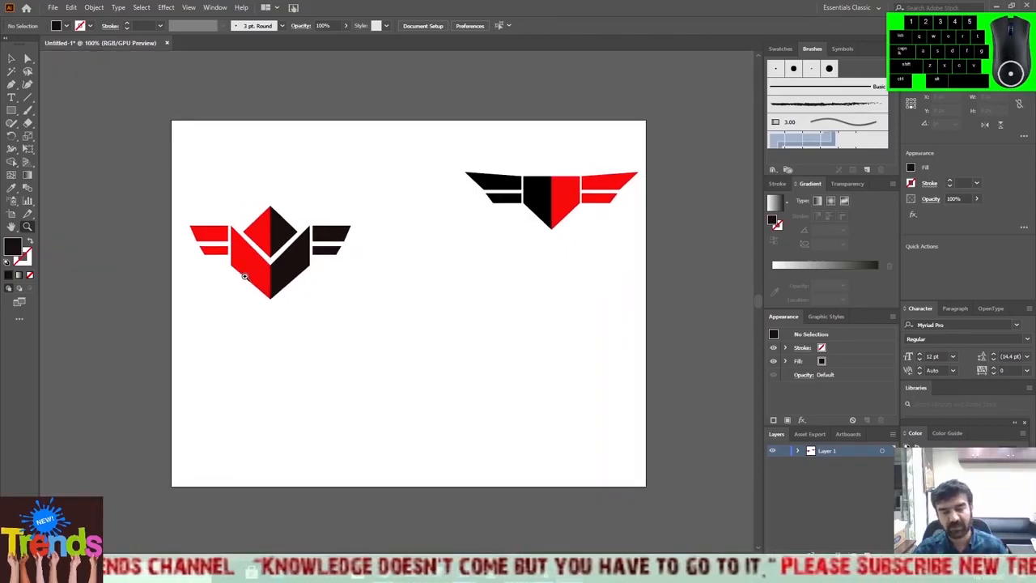
Move the whole diamond logo up near the artboard's upper edge, centred at about X 181.5 px, Y 186.6 px, and deselect it.
click(11, 59)
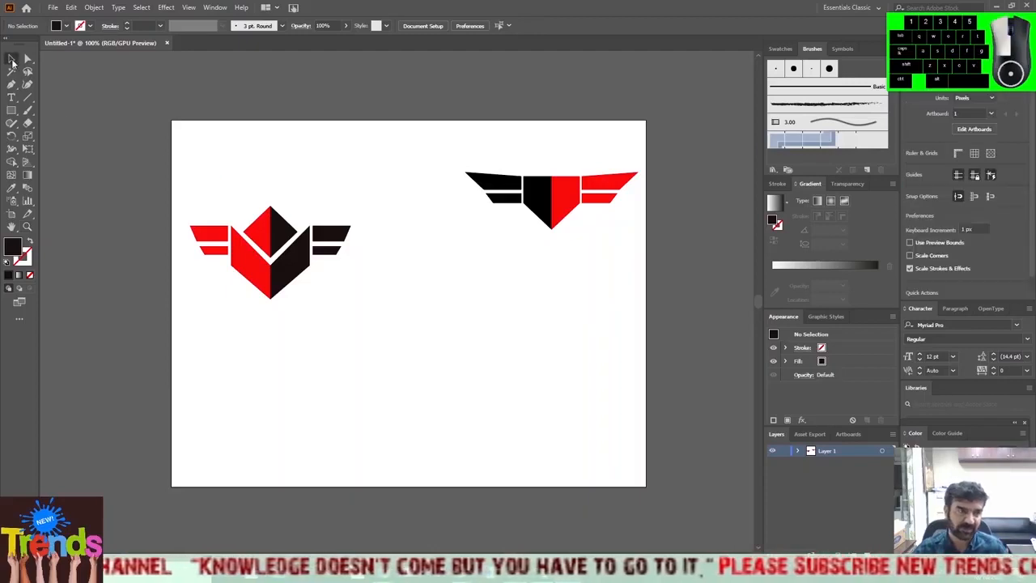
click(28, 59)
drag(184, 187, 388, 319)
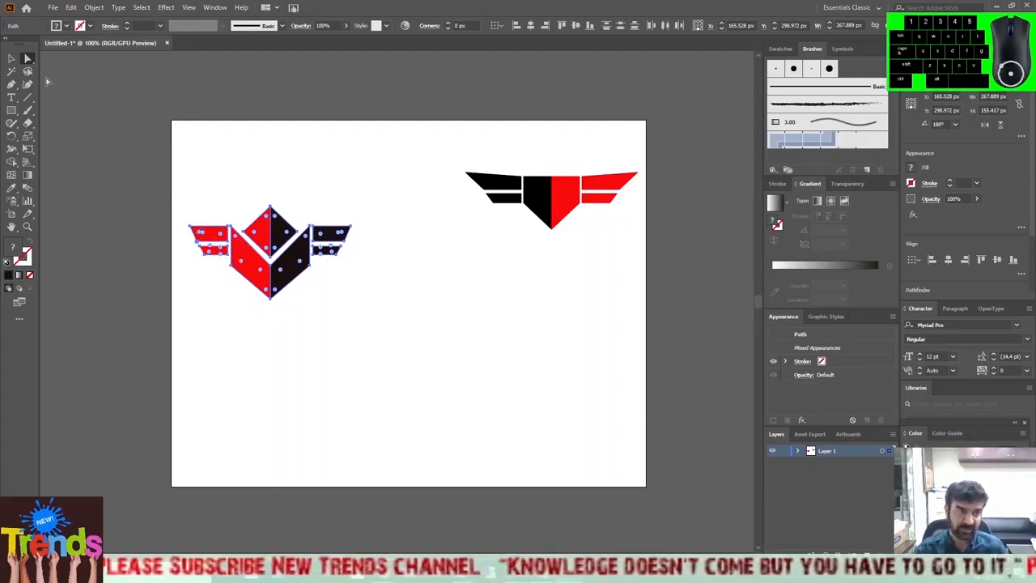
click(12, 58)
drag(265, 259, 266, 259)
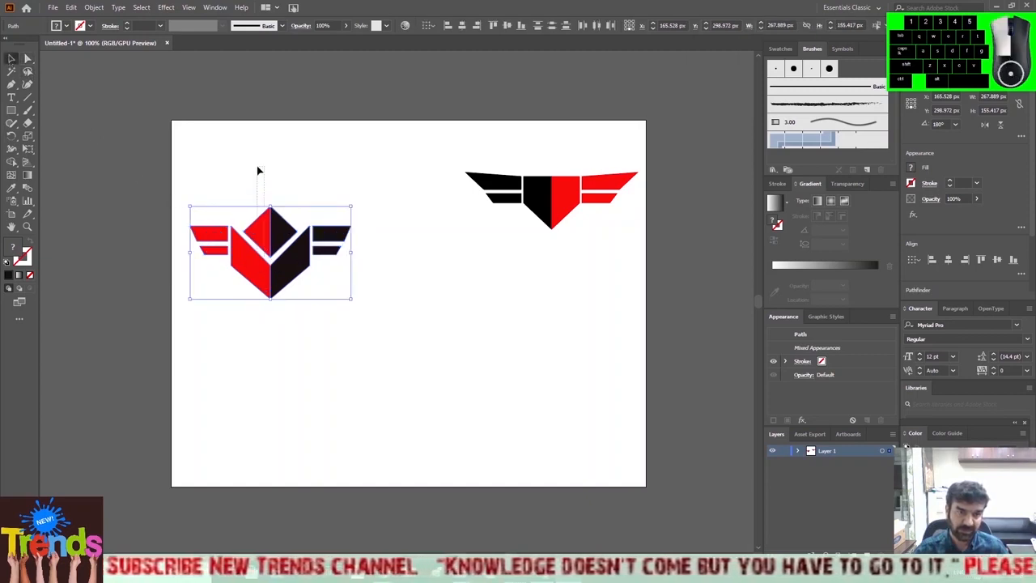
drag(257, 168, 257, 167)
drag(179, 188, 382, 307)
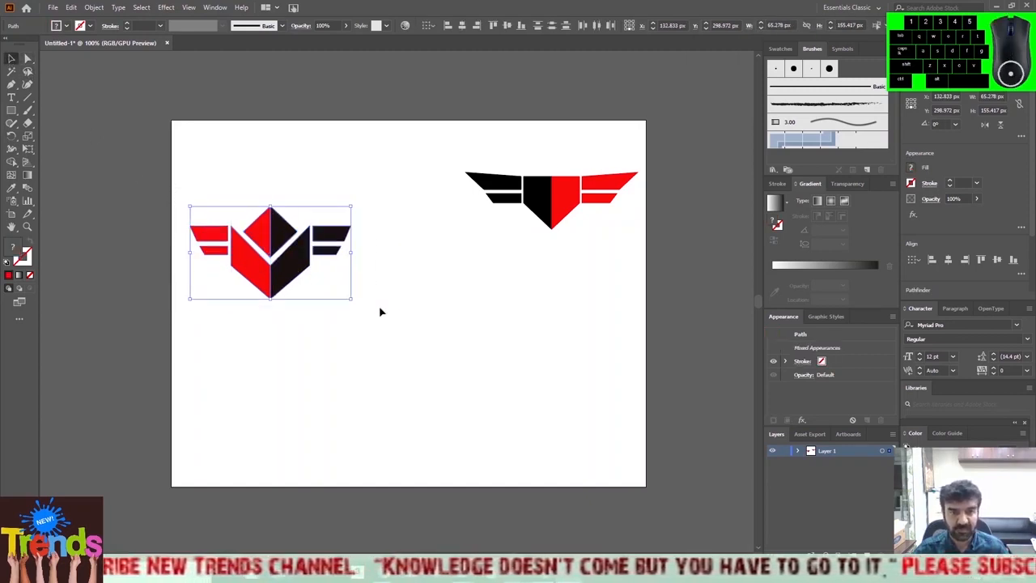
click(339, 249)
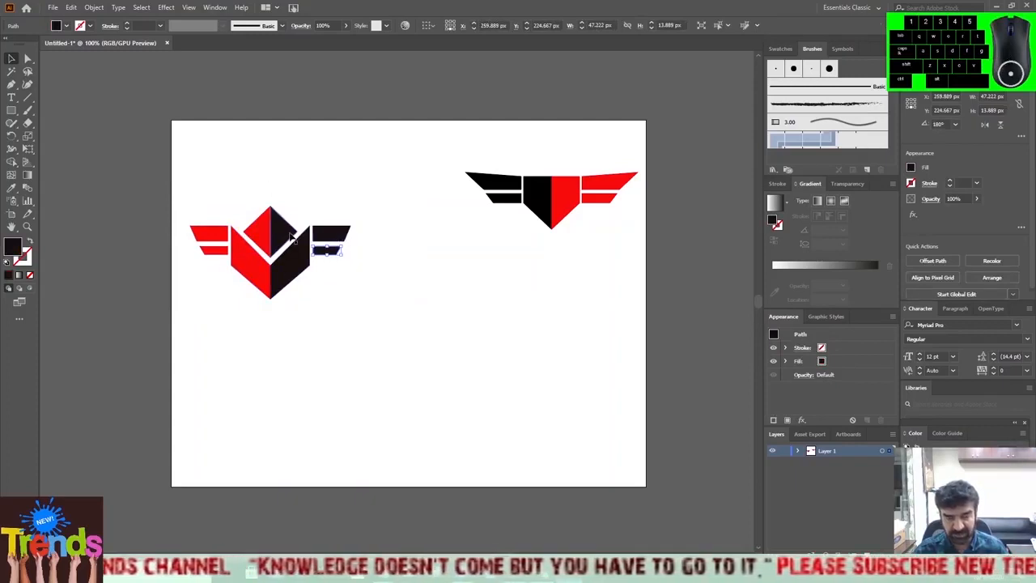
drag(396, 184, 178, 351)
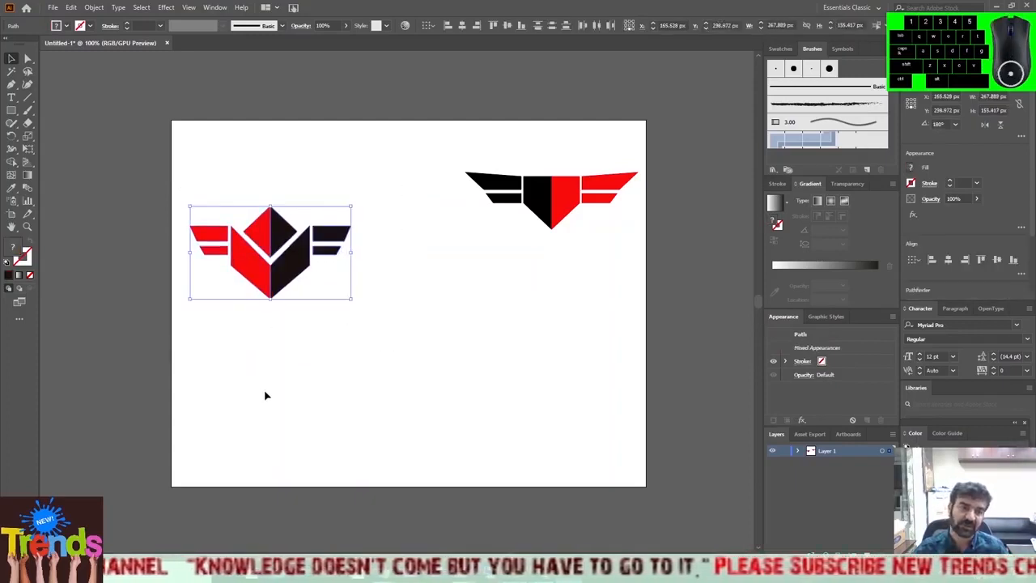
drag(285, 266, 294, 198)
click(350, 312)
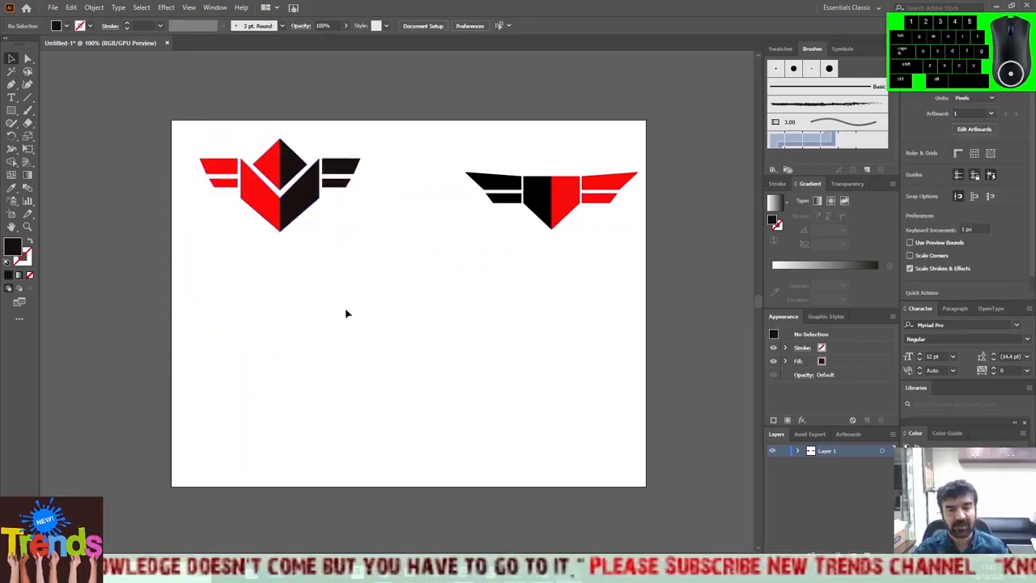
drag(374, 140, 186, 266)
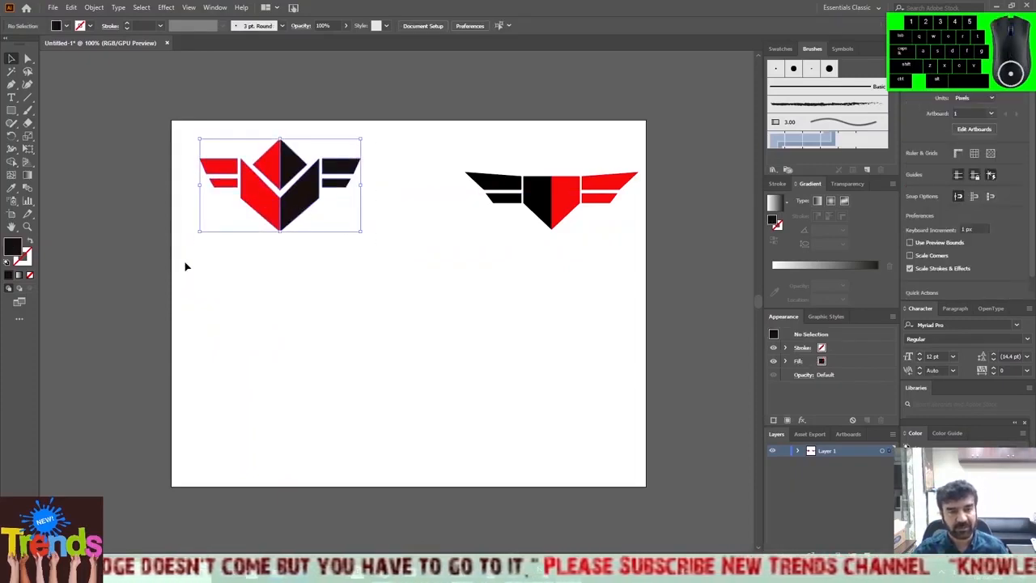
click(299, 303)
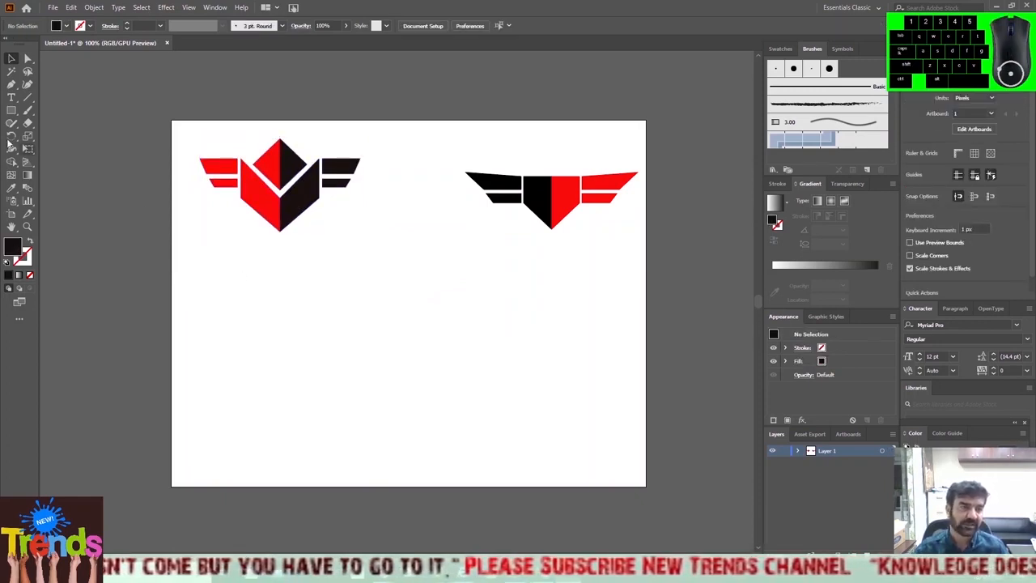
Draw a closed near-black triangle with the Pen tool below the diamond logo, pointing left, with a vertical right edge about 84 px tall.
click(14, 87)
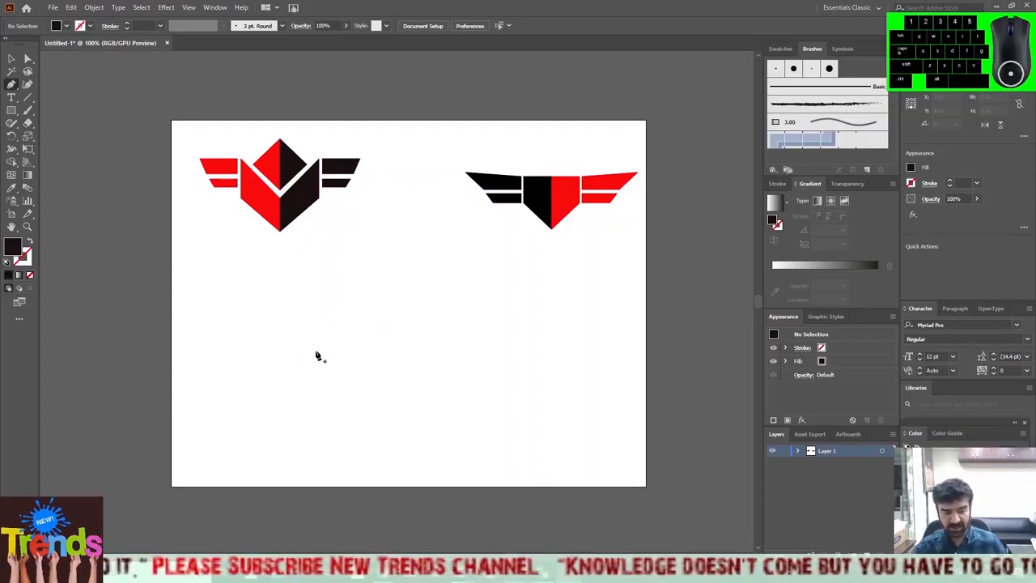
click(325, 314)
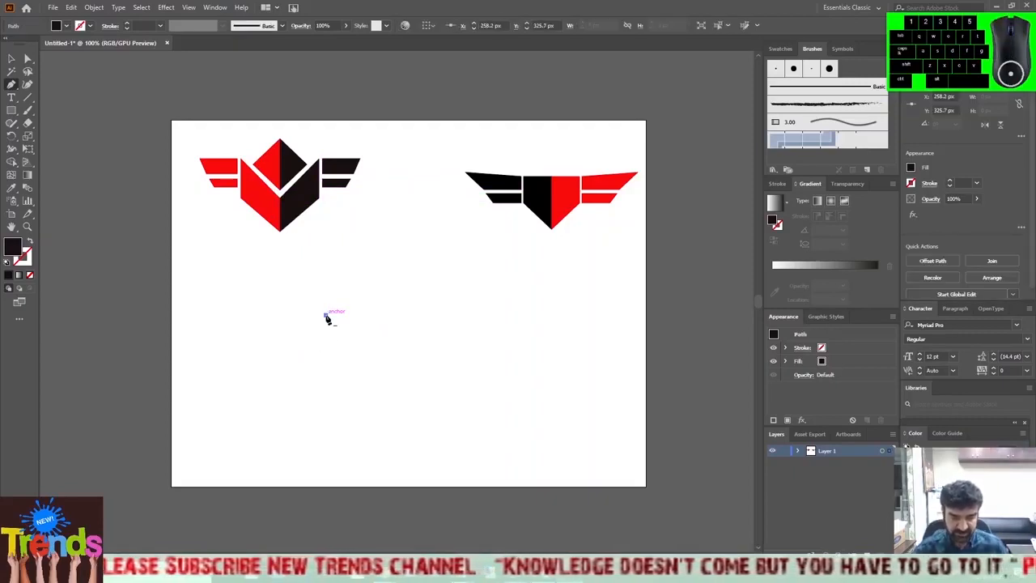
click(325, 364)
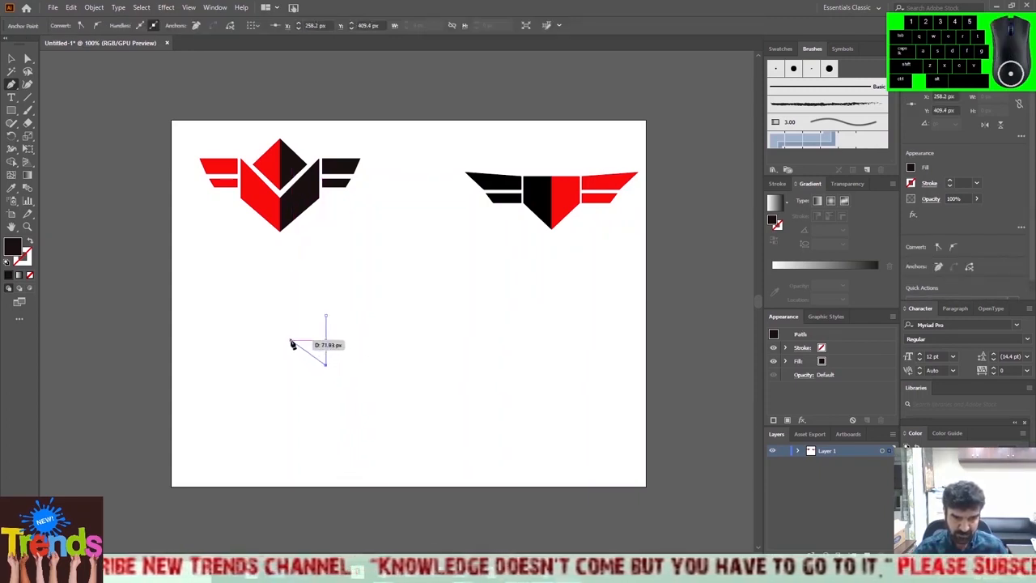
click(291, 344)
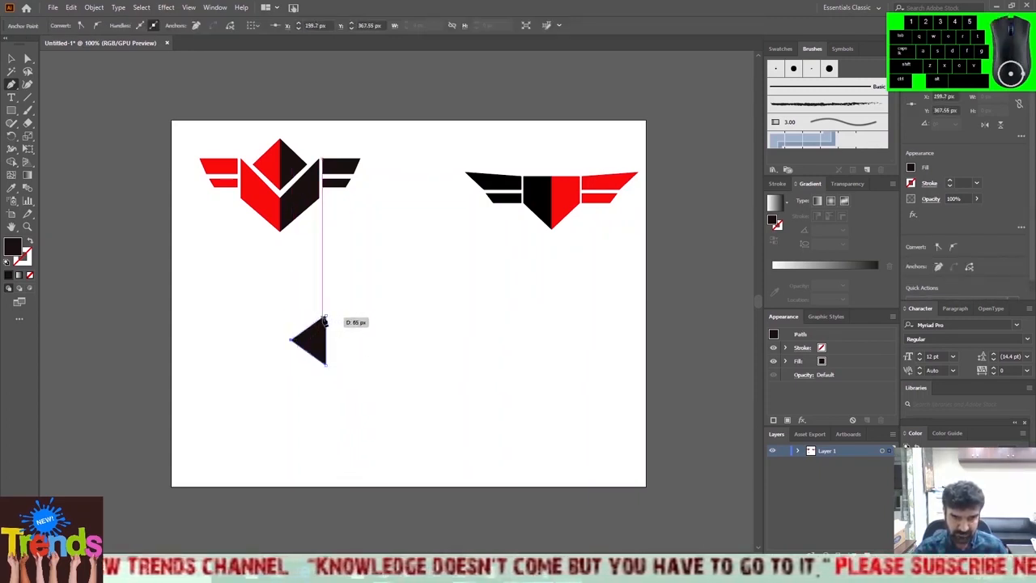
click(325, 315)
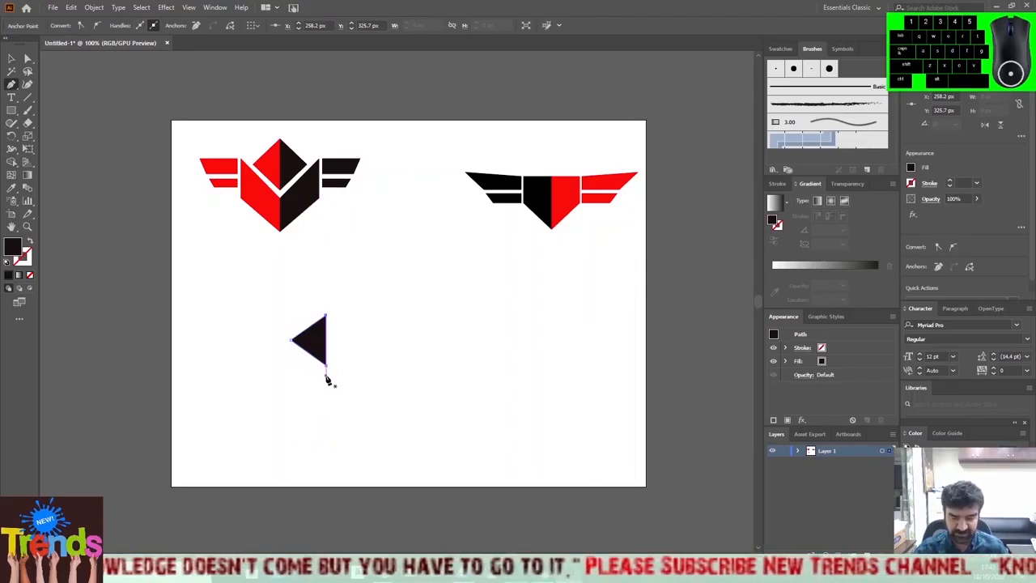
Draw a closed bent wing band under the triangle, parallel to its lower slanted edge and extending horizontally left, with a right edge about 23 px tall.
drag(326, 375, 289, 348)
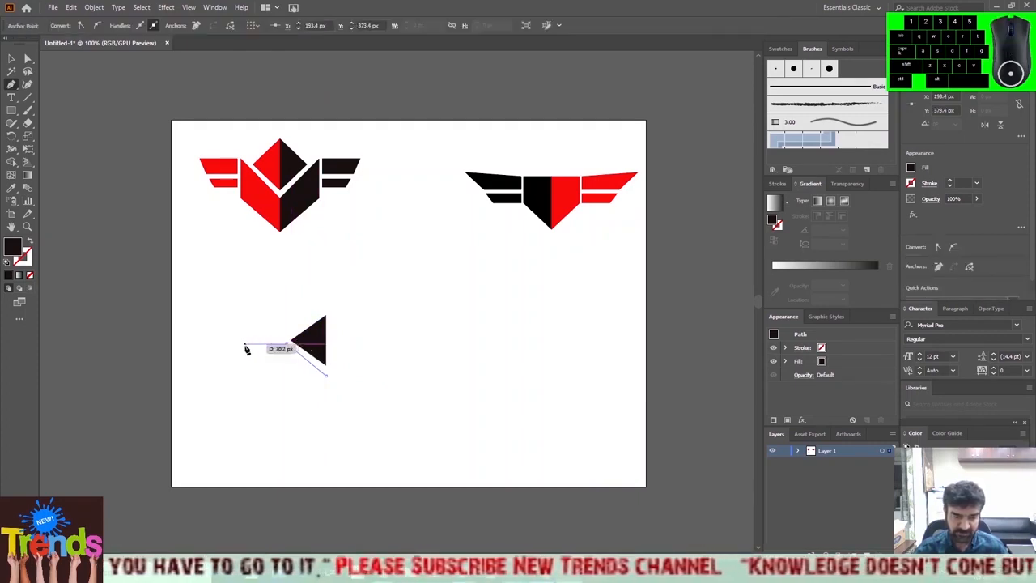
drag(235, 347, 327, 393)
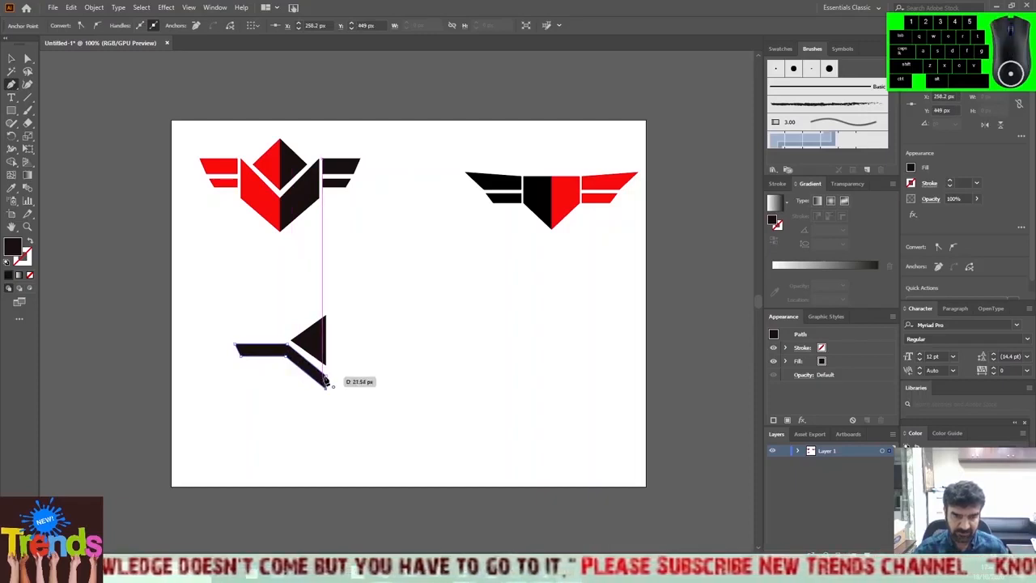
click(325, 375)
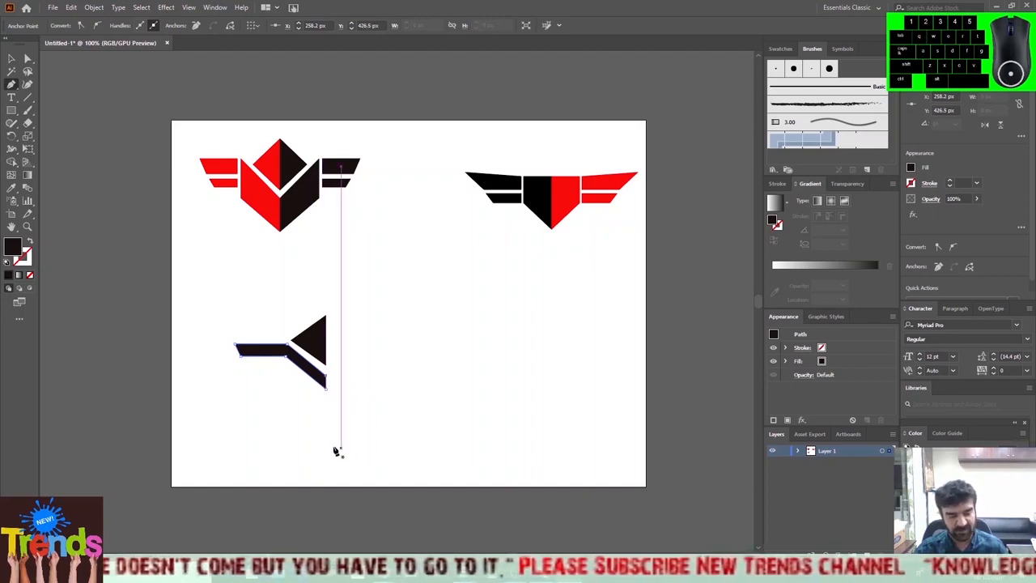
Draw a closed slanted band with the Pen tool under the bent wing band, parallel to its lower edge, with a right edge about 19 px tall.
click(325, 397)
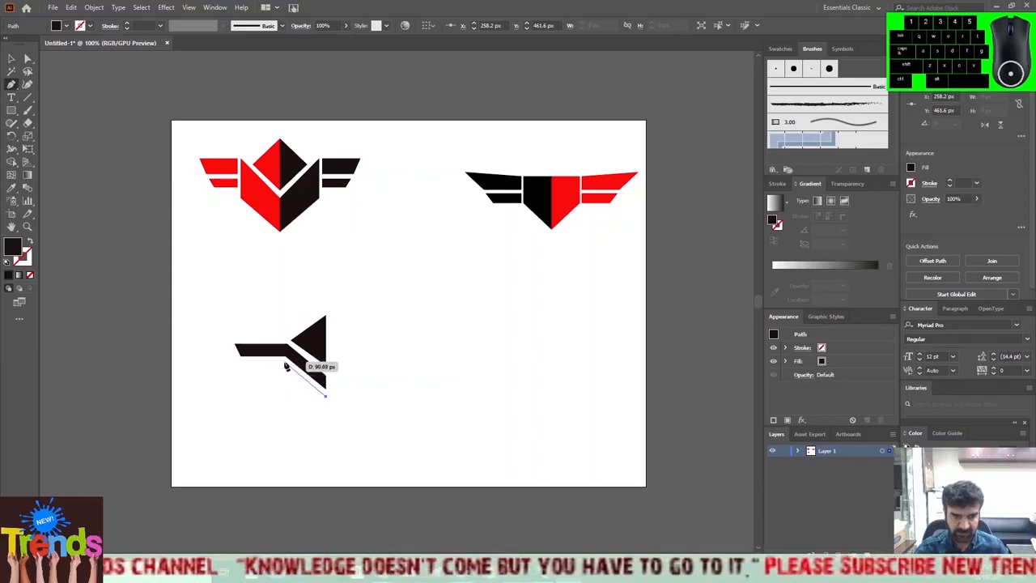
click(284, 366)
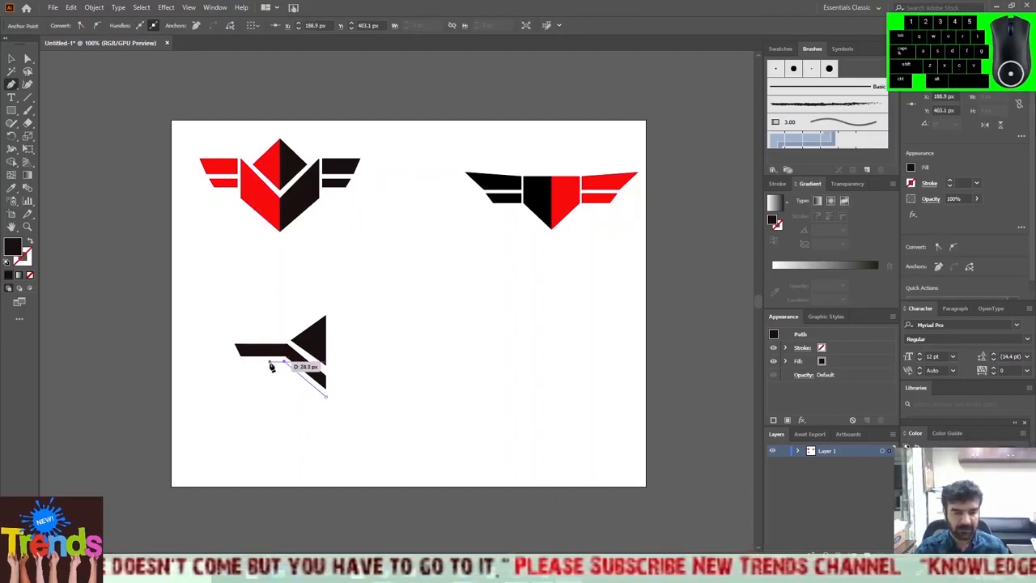
click(271, 367)
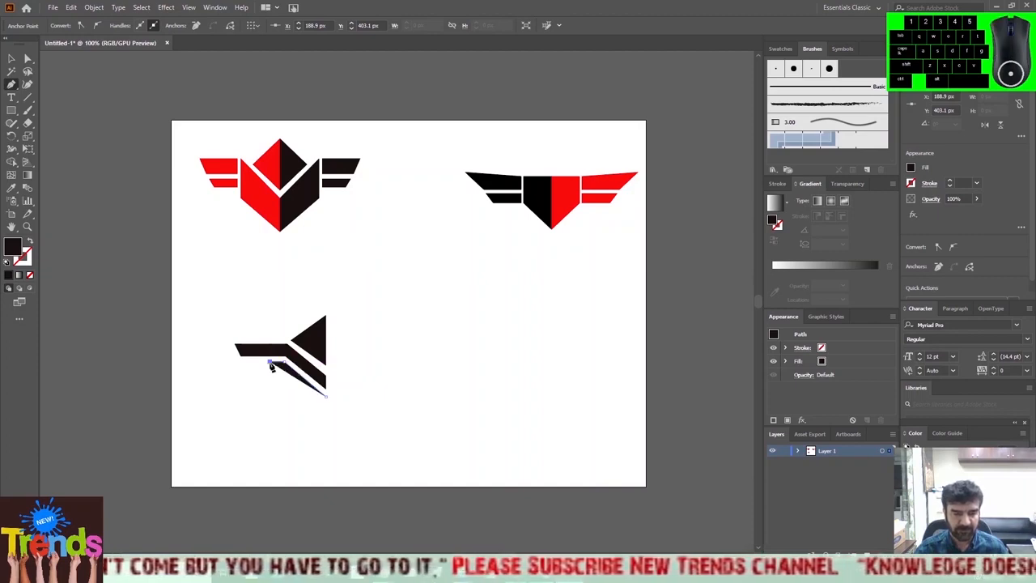
click(327, 410)
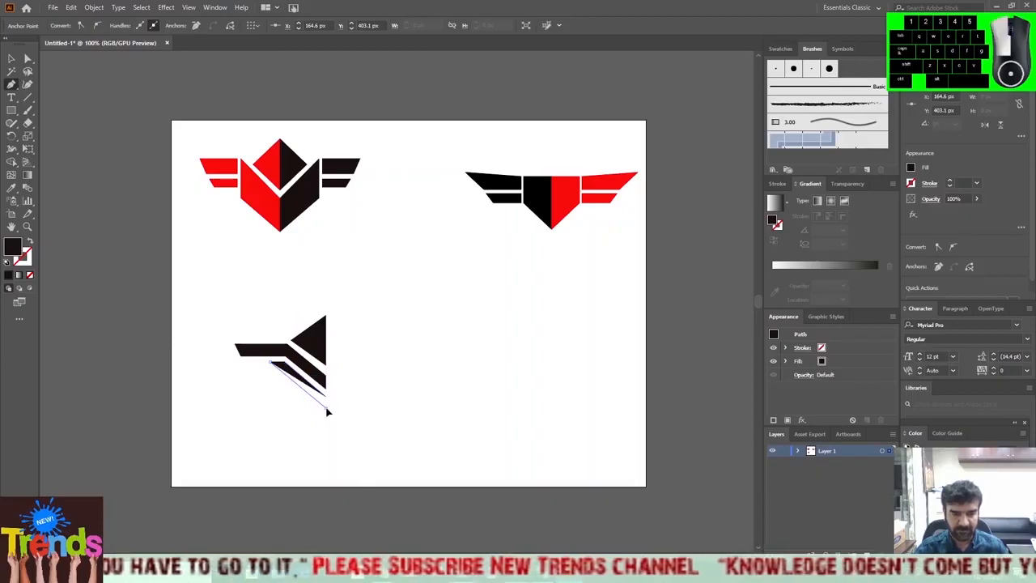
Select the triangle and both bands of the half logo and make a reflected copy of them across the vertical axis.
key(v)
click(217, 299)
drag(217, 292, 370, 439)
right_click(307, 356)
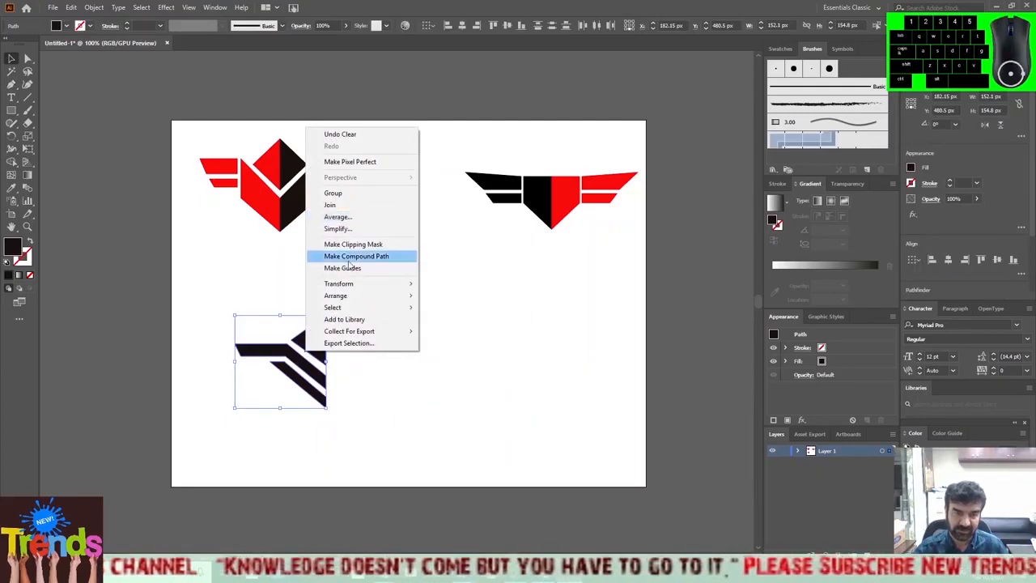
mouse_move(354, 285)
click(483, 327)
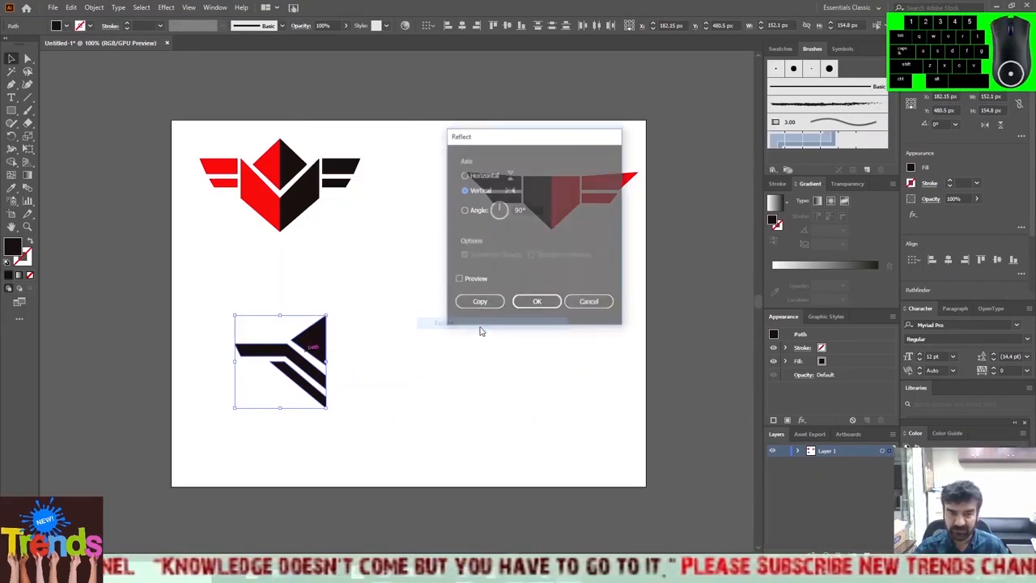
click(479, 302)
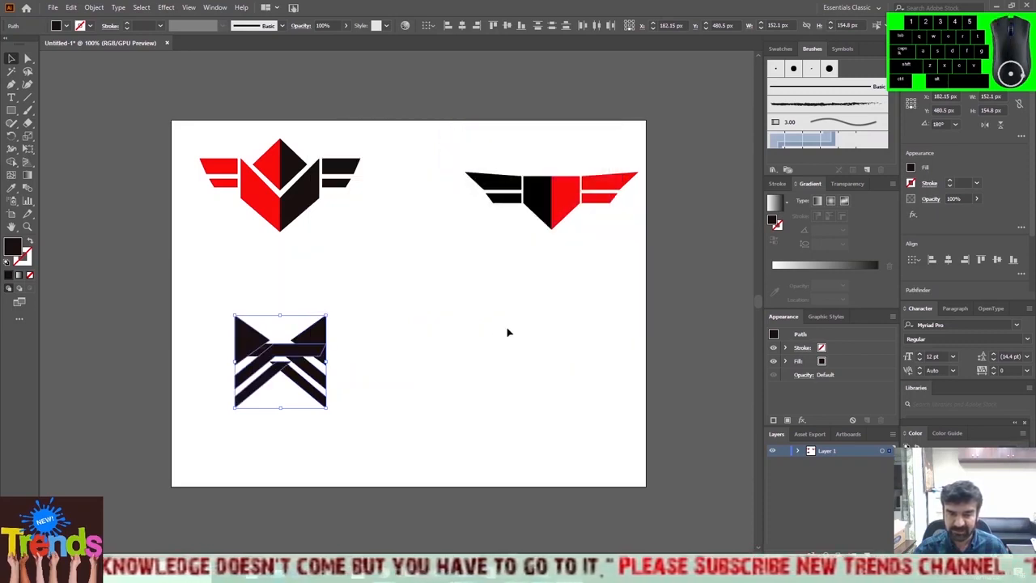
Nudge the mirrored half to the right until it meets the original half along the centre line, at about X 334.15 px, Y 479.5 px.
key(Right)
key(Right)
key(Right)
key(Right)
key(Right)
key(Right)
key(Right)
key(Right)
key(Right)
key(Right)
key(Right)
key(Right)
key(Right)
key(Right)
key(Right)
key(Right)
key(Right)
key(Right)
key(Right)
key(Right)
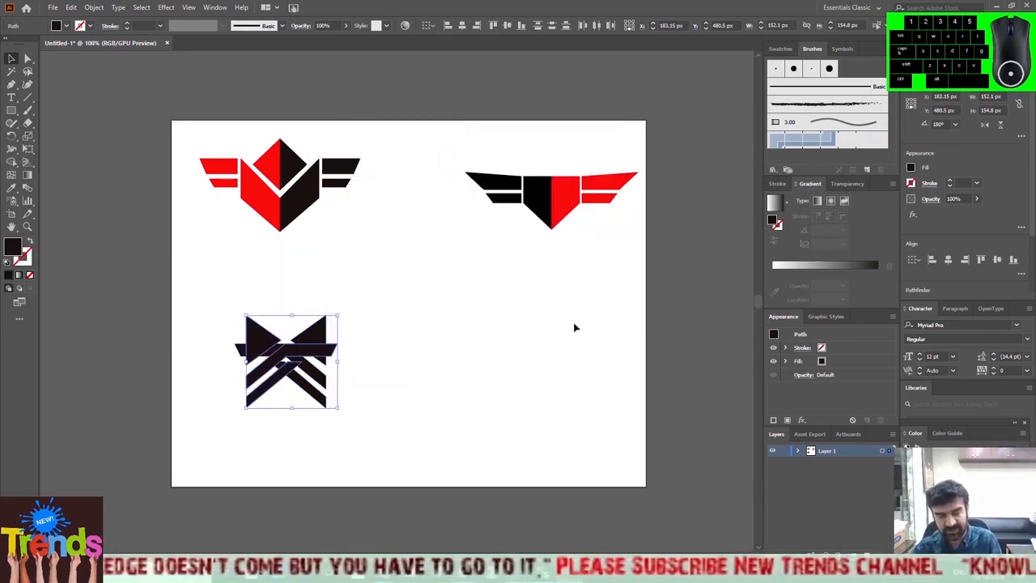
key(Right)
key(Right)
key(Right)
key(Right)
key(Right)
key(Right)
key(Right)
key(Right)
key(Right)
key(Right)
key(Right)
key(Right)
key(Right)
key(Right)
key(Right)
key(Right)
key(Right)
key(Right)
key(Right)
key(Right)
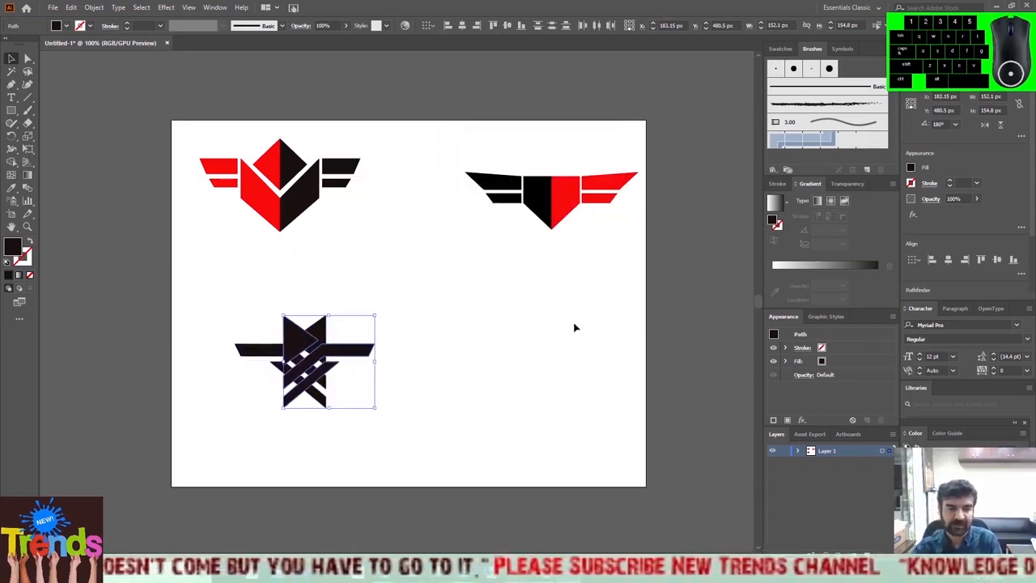
key(Right)
key(Right)
key(Right)
key(Right)
key(Right)
key(Right)
key(Right)
key(Right)
key(Right)
key(Right)
key(Right)
key(Right)
key(Right)
key(Right)
key(Right)
key(Right)
key(Right)
key(Right)
key(Right)
key(Right)
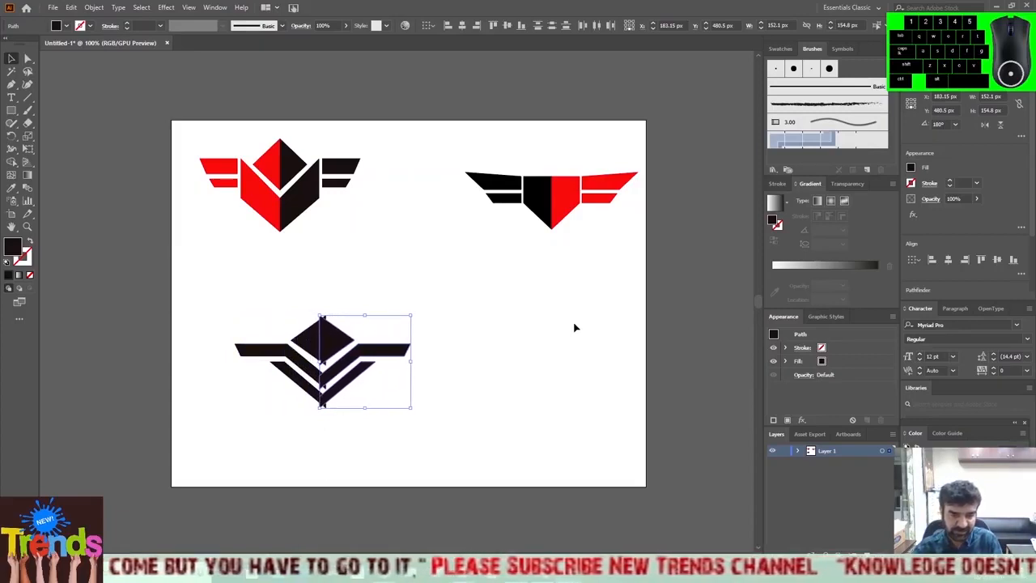
key(Right)
key(Right)
key(Right)
key(Right)
key(Right)
key(Right)
key(Right)
key(Right)
key(Right)
key(Right)
key(Right)
key(Right)
key(Right)
key(Right)
key(Right)
key(Right)
key(Right)
key(Right)
key(Right)
key(Right)
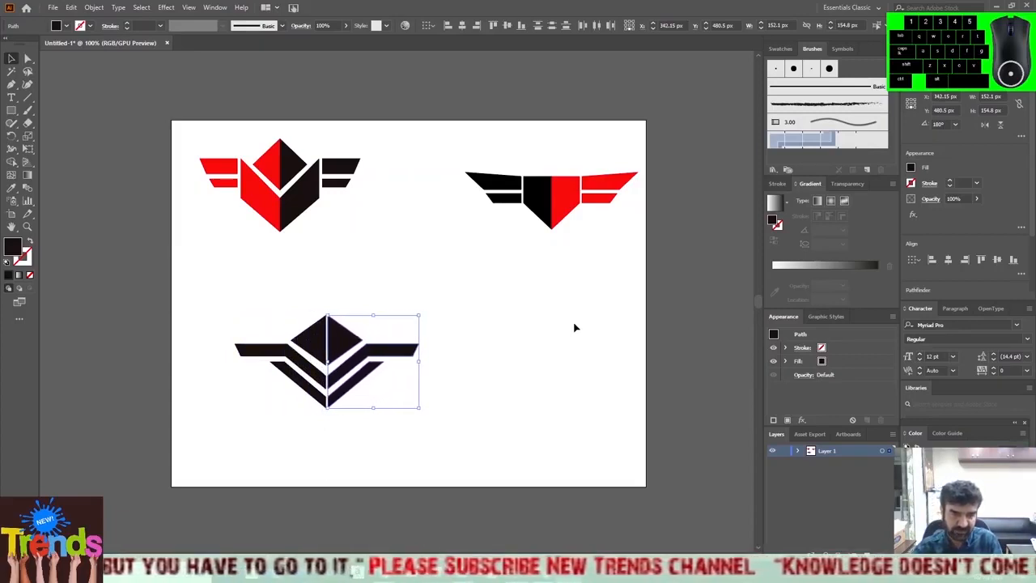
key(Left)
key(Left)
key(Left)
key(Left)
key(Left)
key(Left)
key(Left)
key(Left)
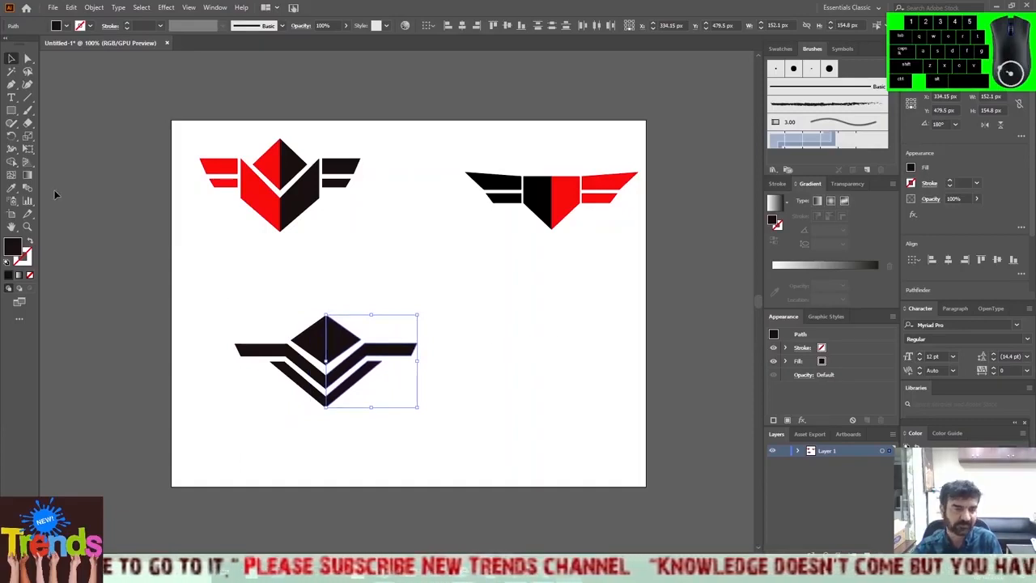
Fill the mirrored half of the logo with the red F23636 and deselect it.
double_click(17, 251)
click(759, 201)
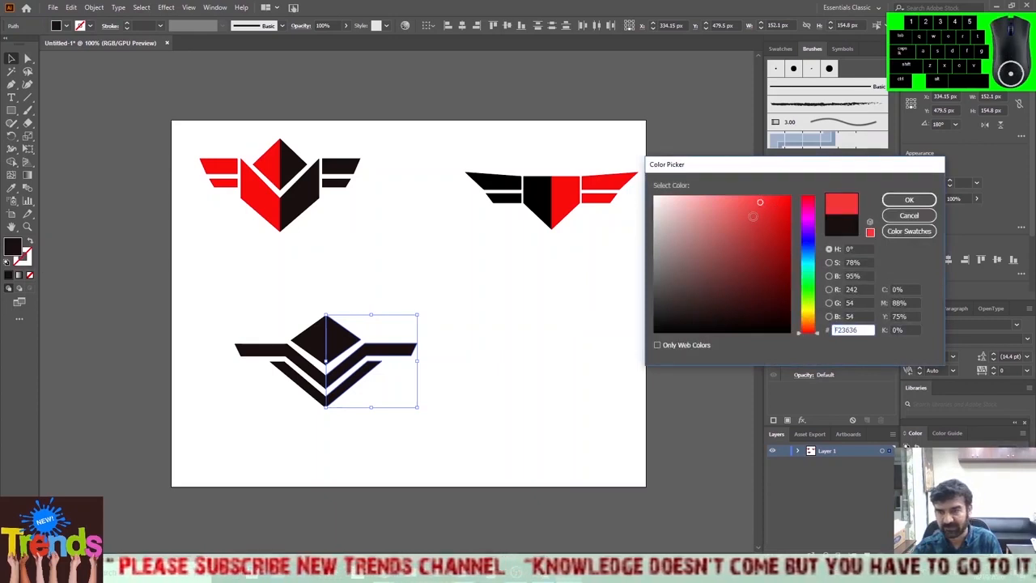
click(909, 199)
click(426, 286)
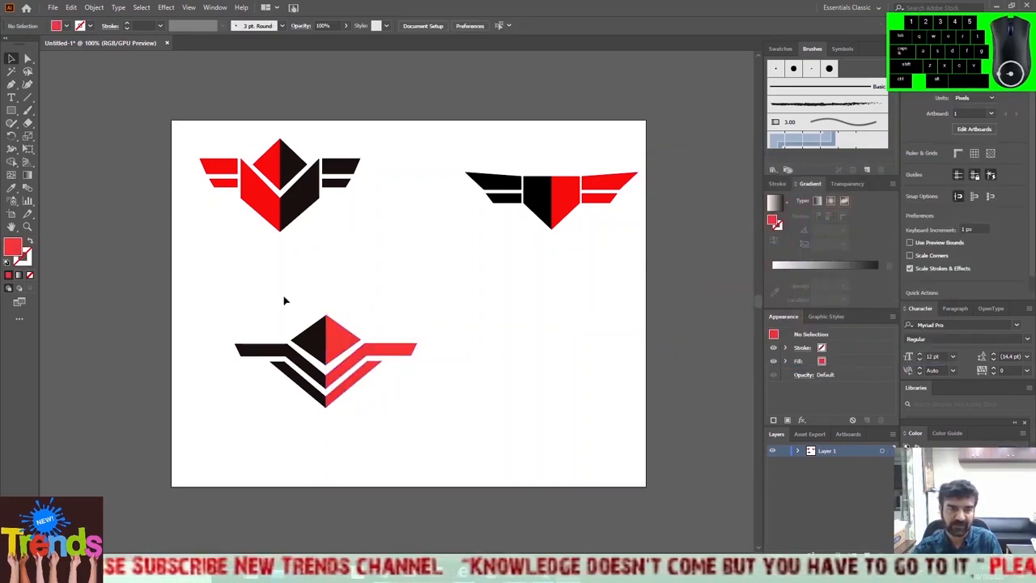
Move the whole third logo up and to the right, centred between and just below the two upper logos, and deselect it.
drag(209, 306, 477, 429)
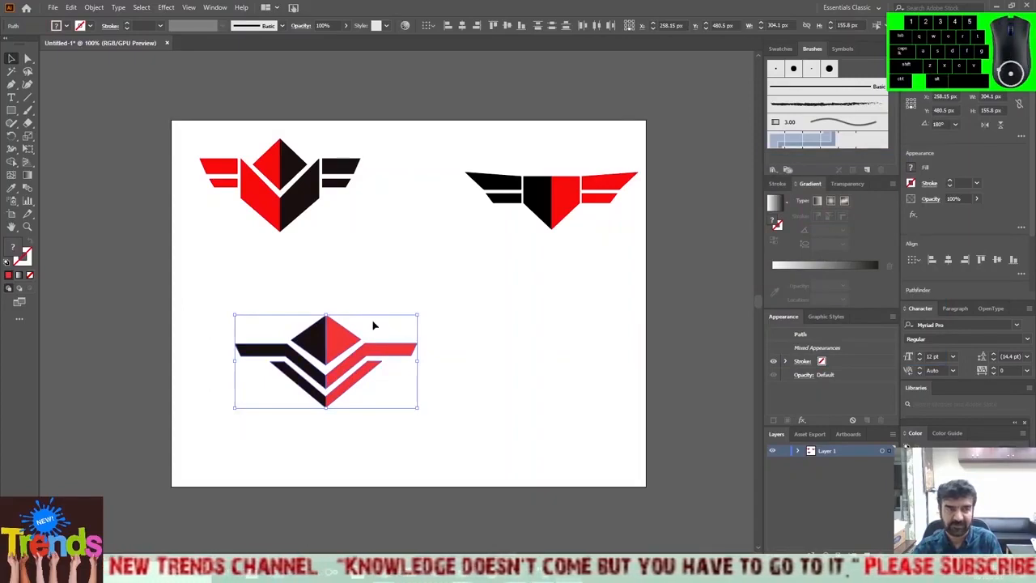
drag(336, 349, 427, 267)
click(478, 373)
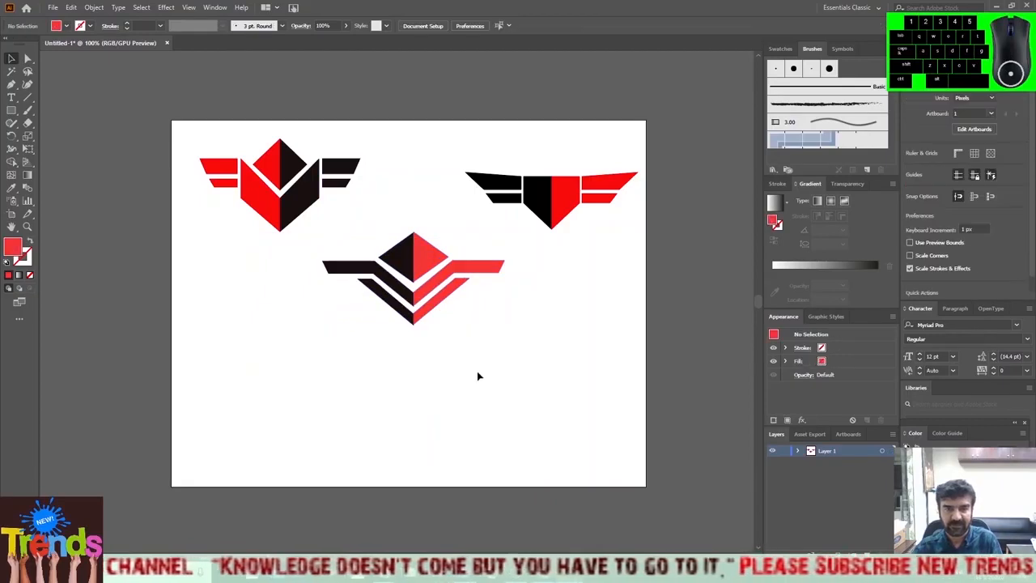
Draw a closed red right triangle with the Pen tool below the third logo, with a vertical right edge about 50 px tall and a base about 102 px long.
right_click(12, 86)
click(48, 88)
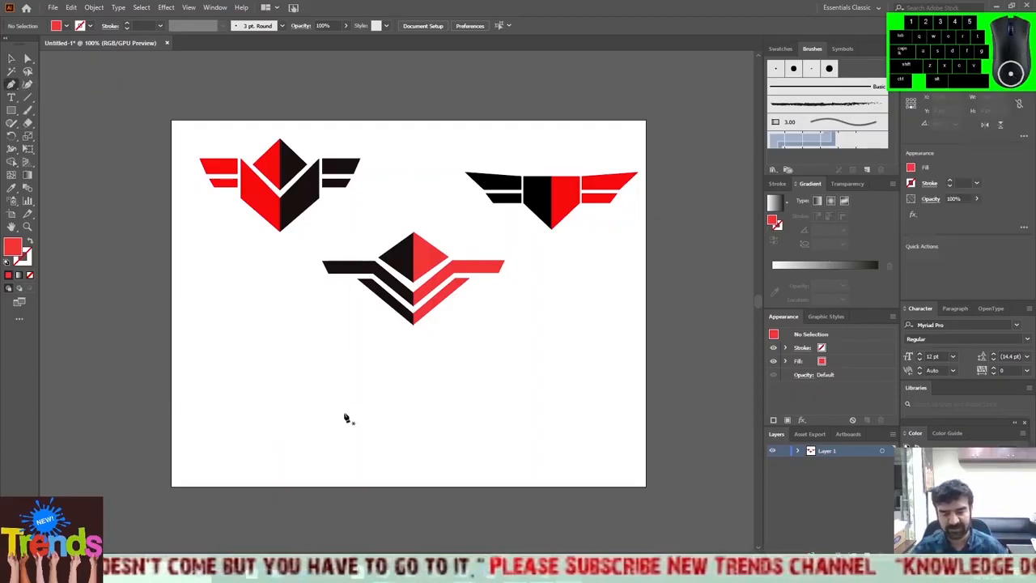
click(340, 369)
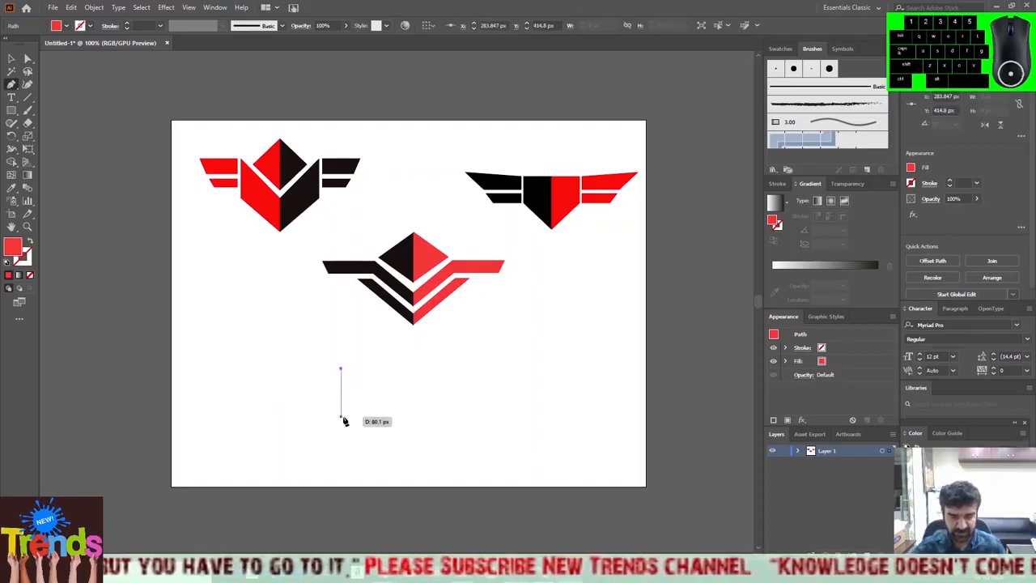
click(342, 398)
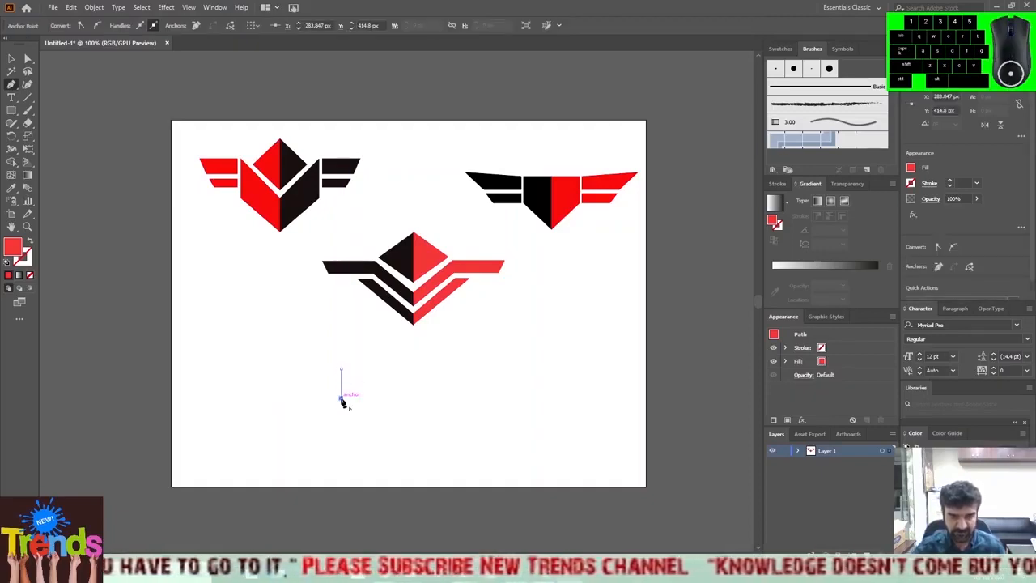
click(280, 398)
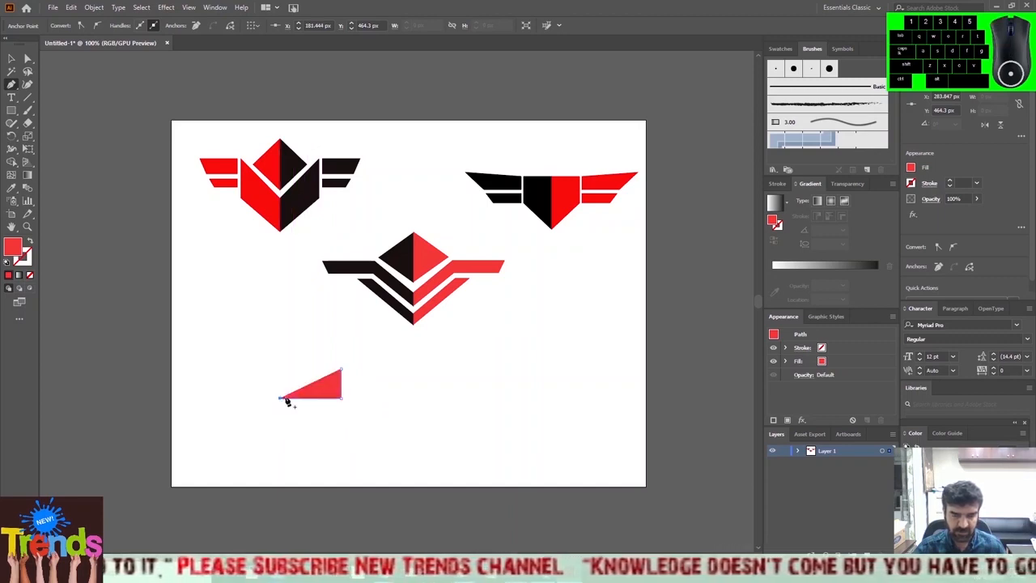
click(341, 371)
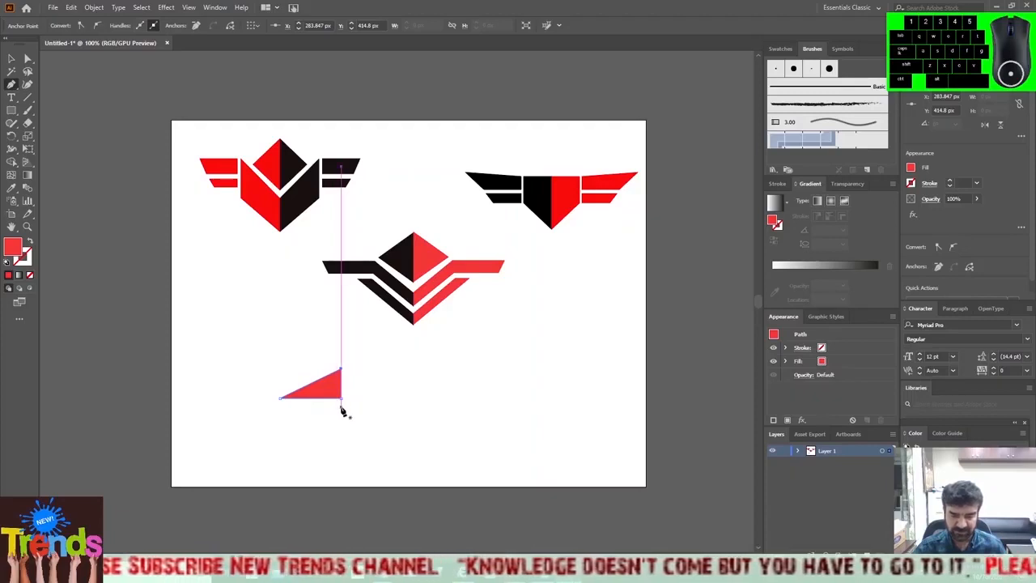
Draw a closed horizontal wing band under the triangle, about 152 px long at the top and 21 px tall, with a slanted left end.
click(341, 407)
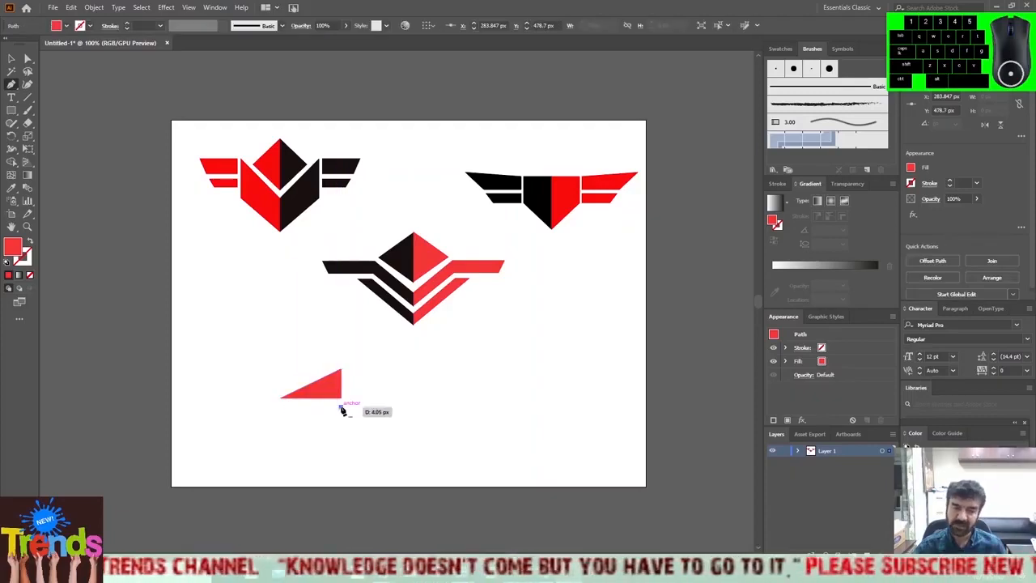
click(250, 407)
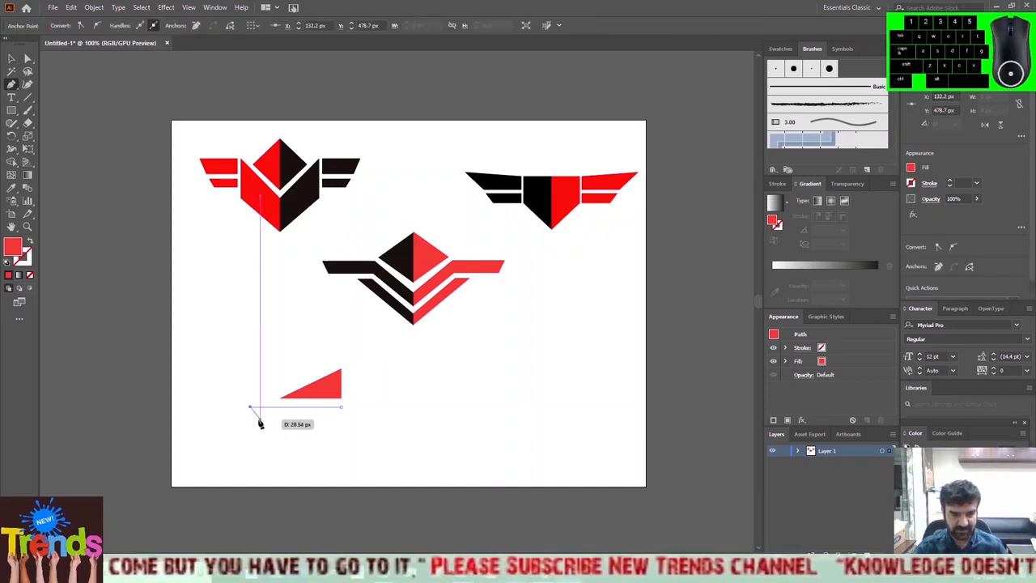
click(341, 419)
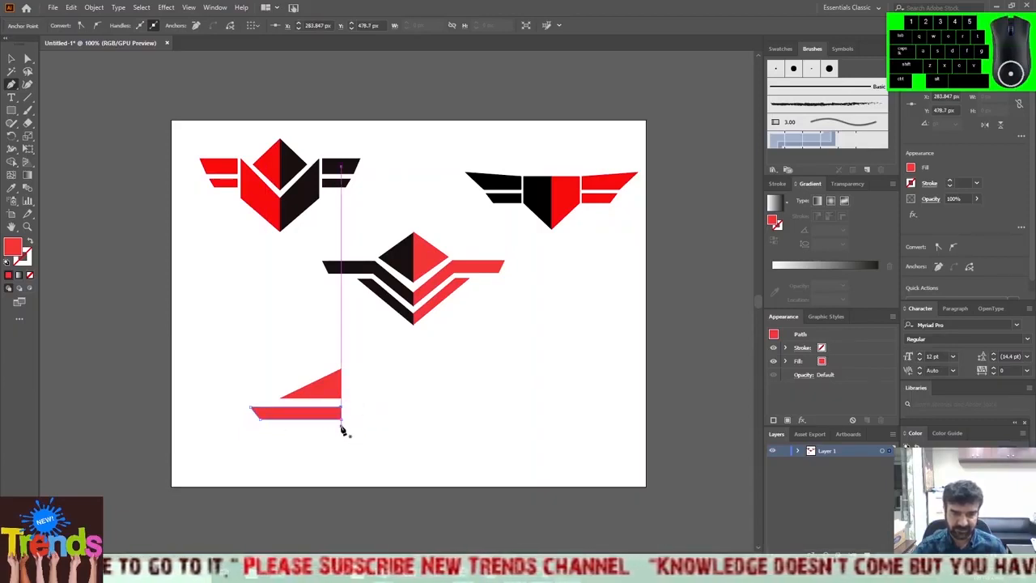
Draw a shorter closed wing band beneath the first one, about 125 px long at the top and 20 px tall, with a slanted left end.
click(342, 425)
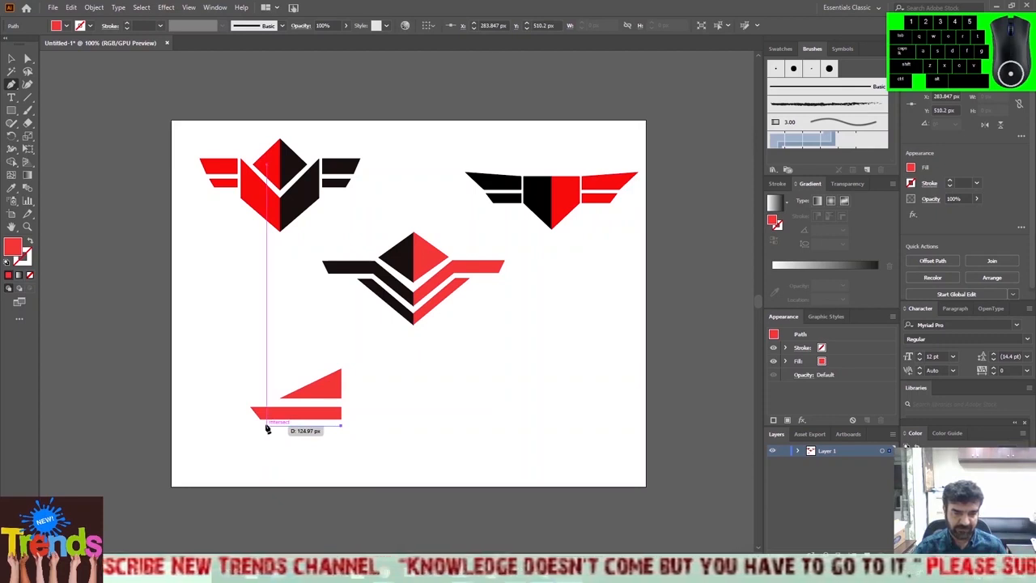
click(266, 426)
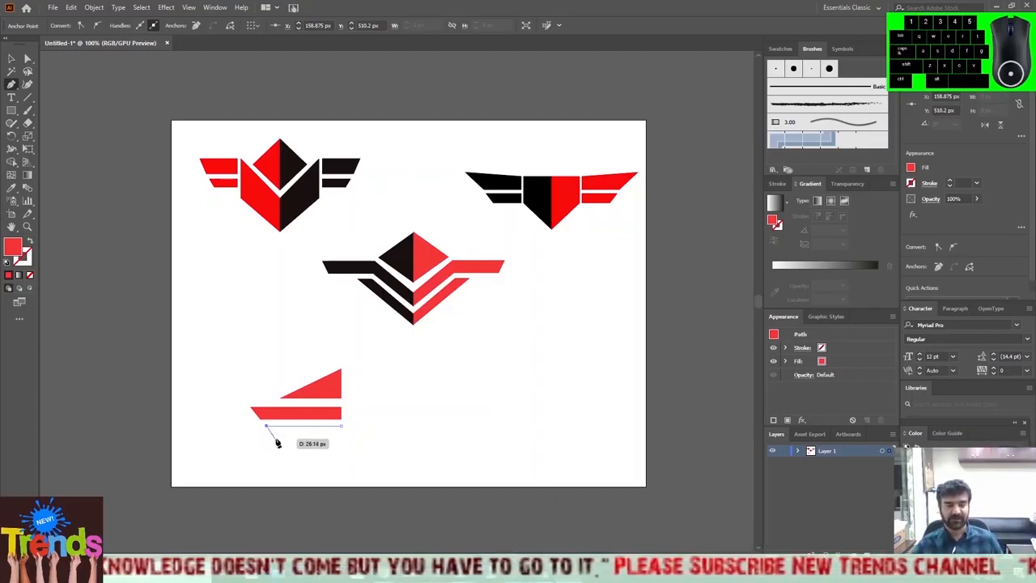
click(277, 437)
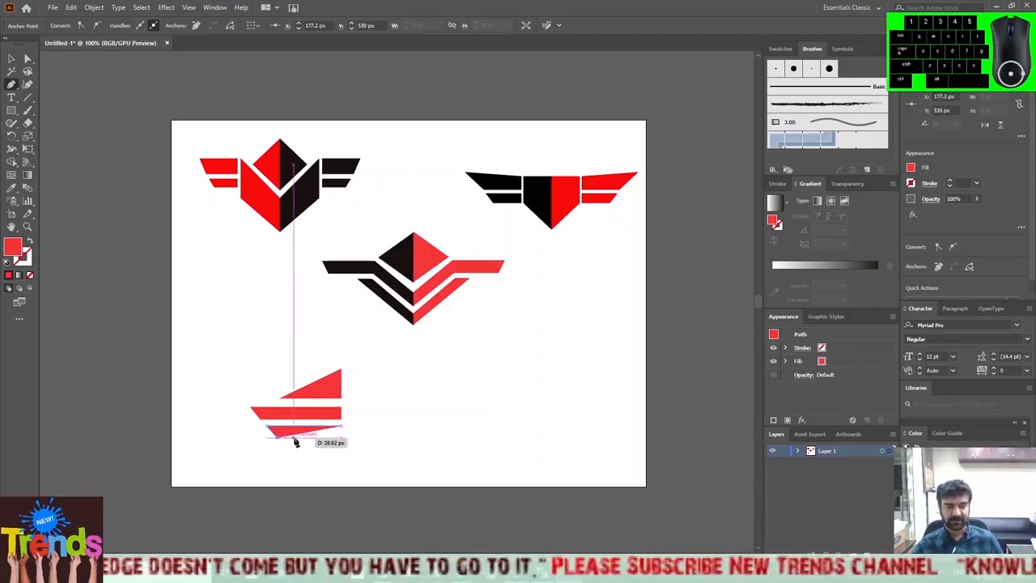
click(340, 437)
click(341, 427)
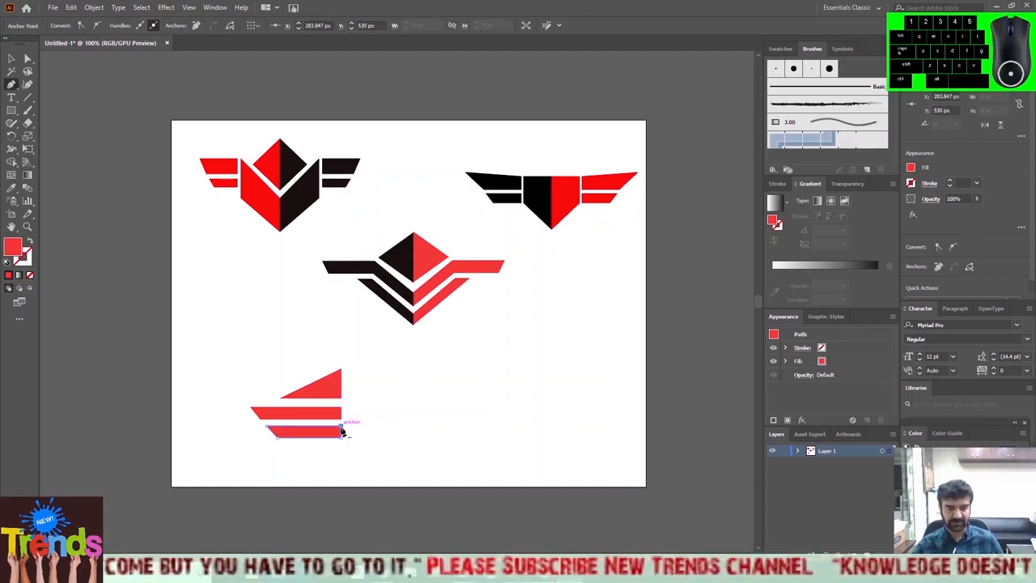